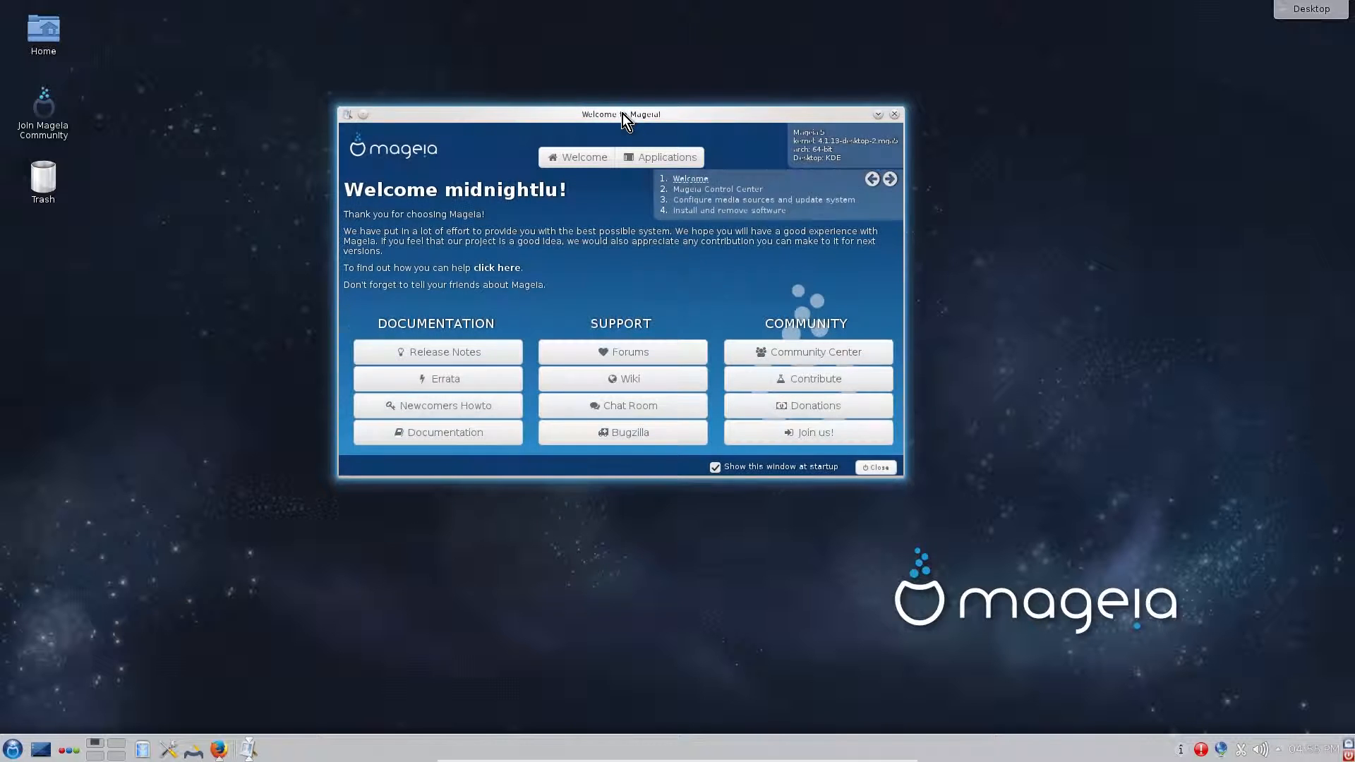
mouse_move(624, 113)
left_mouse_down()
mouse_move(591, 103)
mouse_move(610, 103)
left_mouse_up()
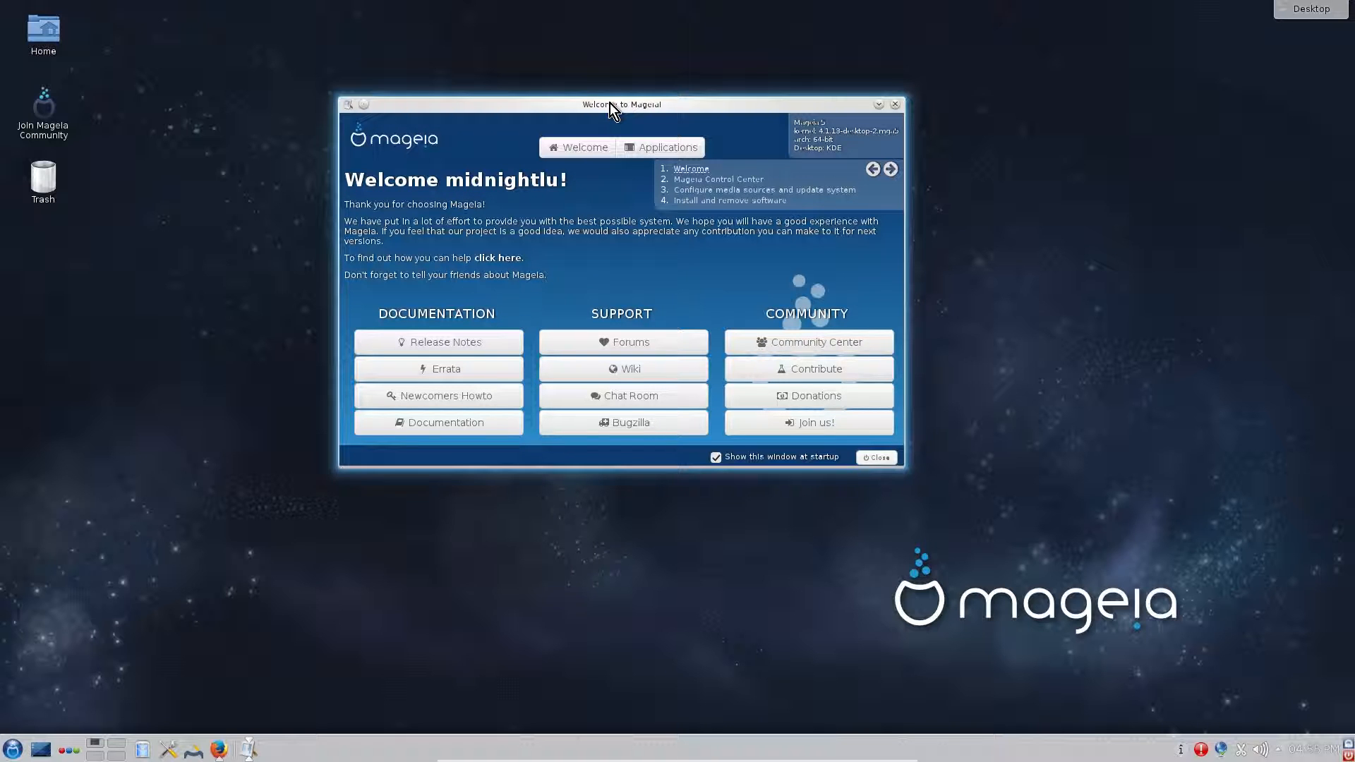
left_click_drag(603, 103, 642, 103)
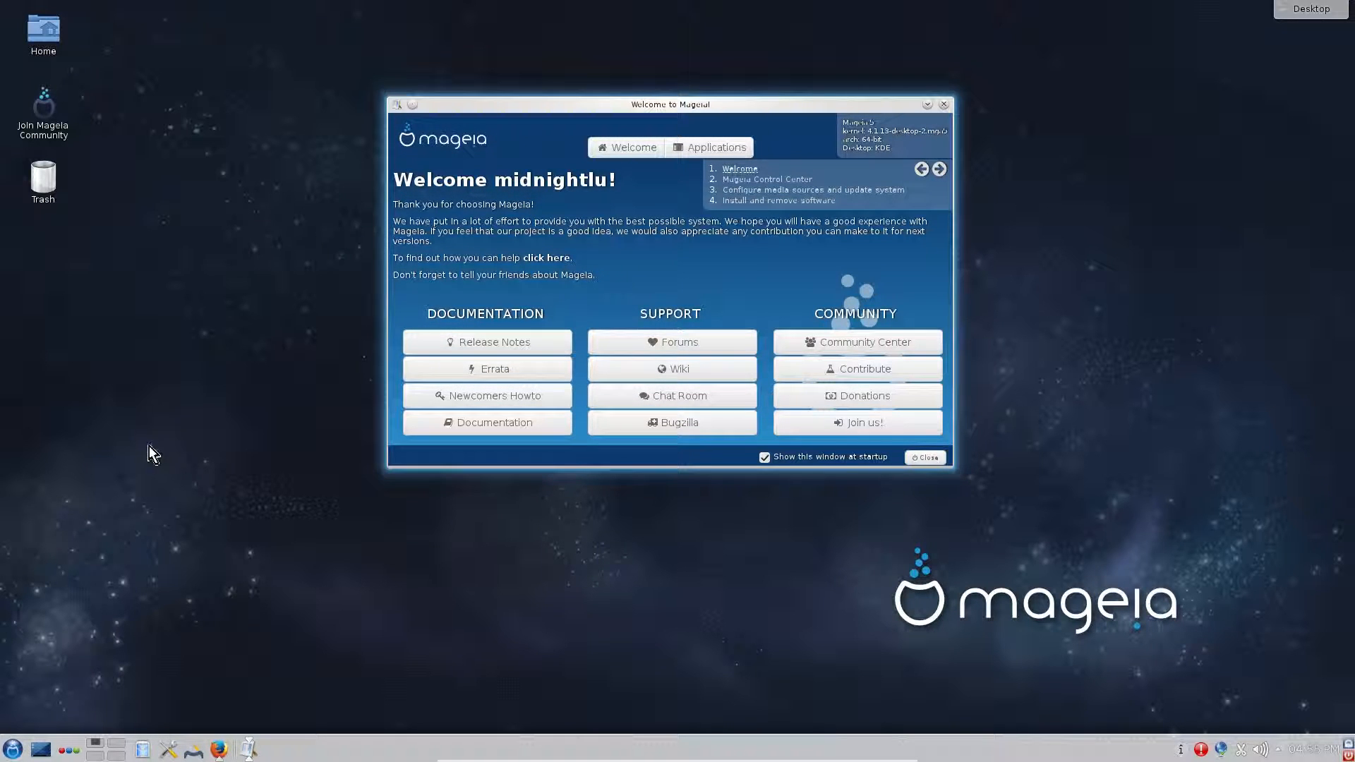
key("alt+F2")
left_click_drag(1114, 75, 1055, 539)
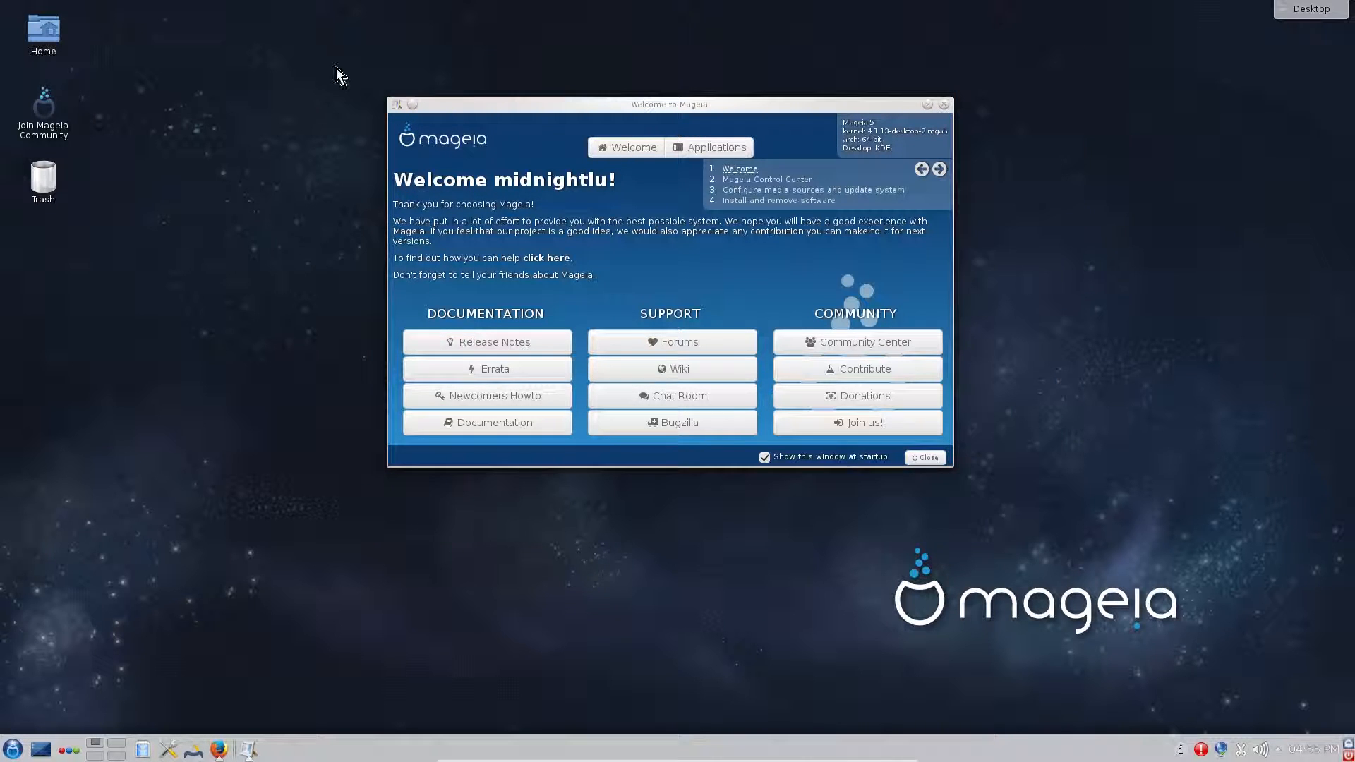
left_click_drag(276, 17, 1077, 621)
left_click_drag(705, 103, 628, 92)
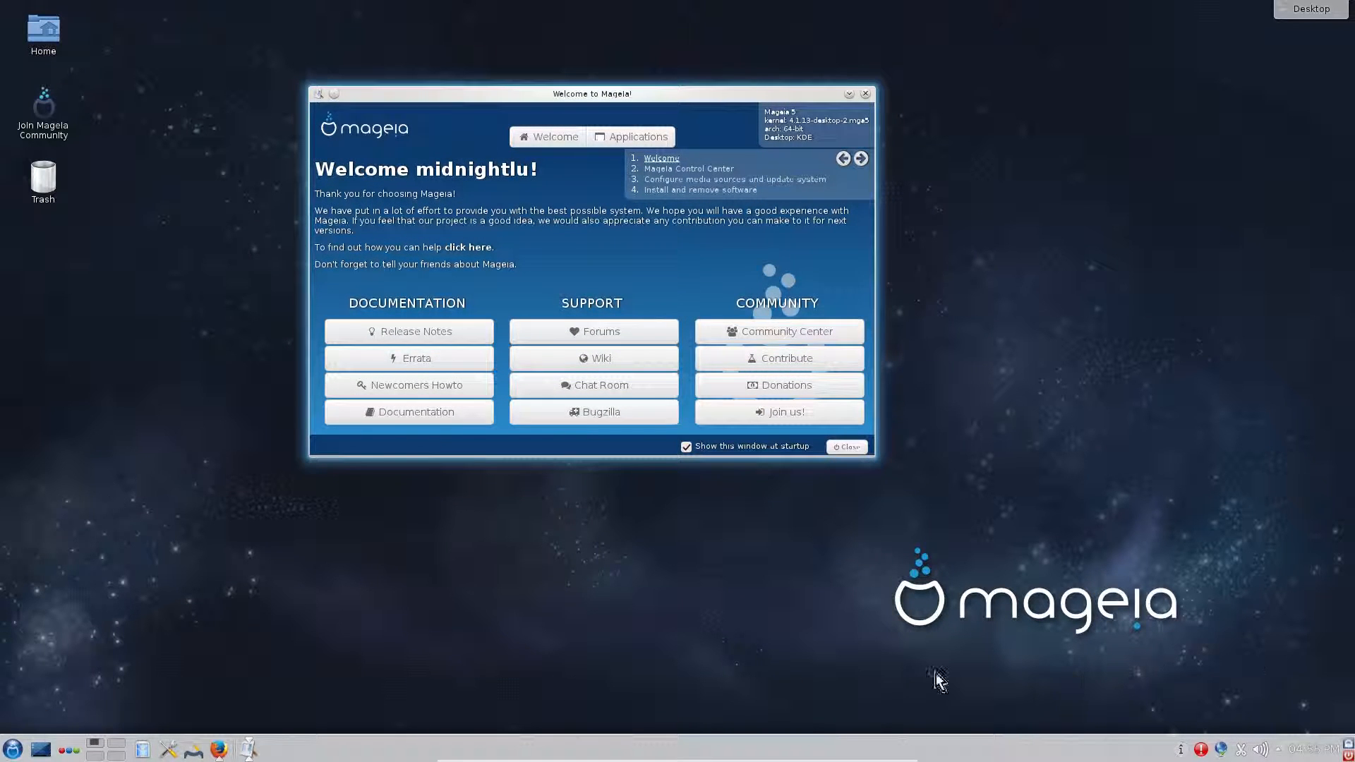
left_click(10, 749)
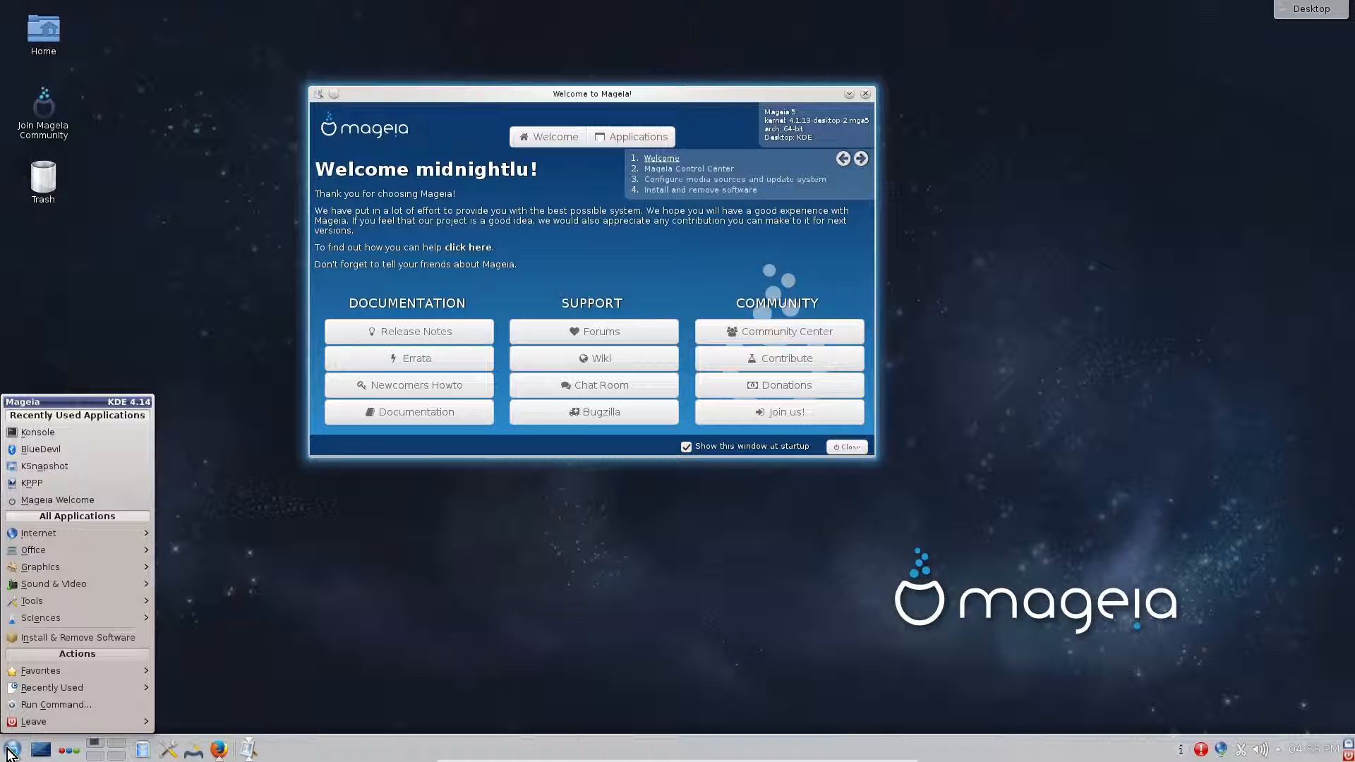
left_click(13, 750)
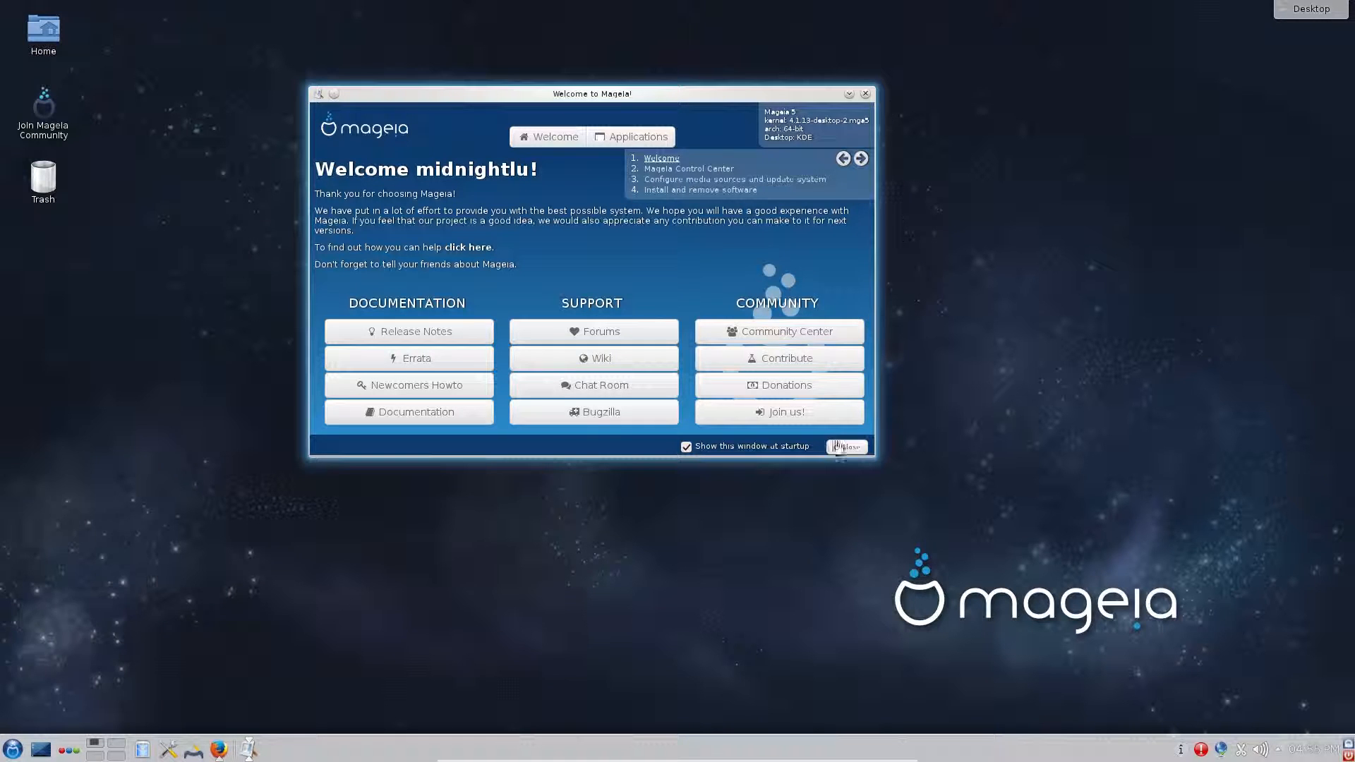
left_click_drag(509, 91, 580, 84)
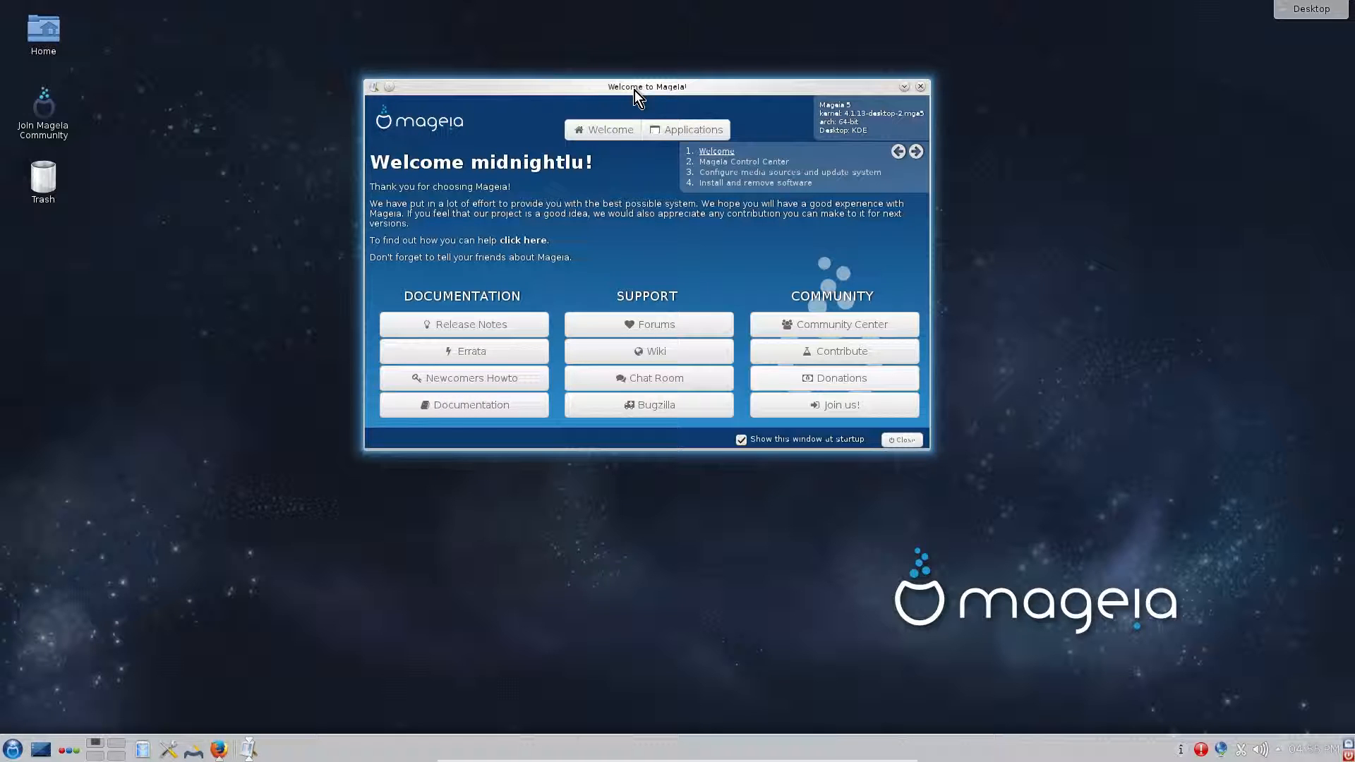
left_click(299, 607)
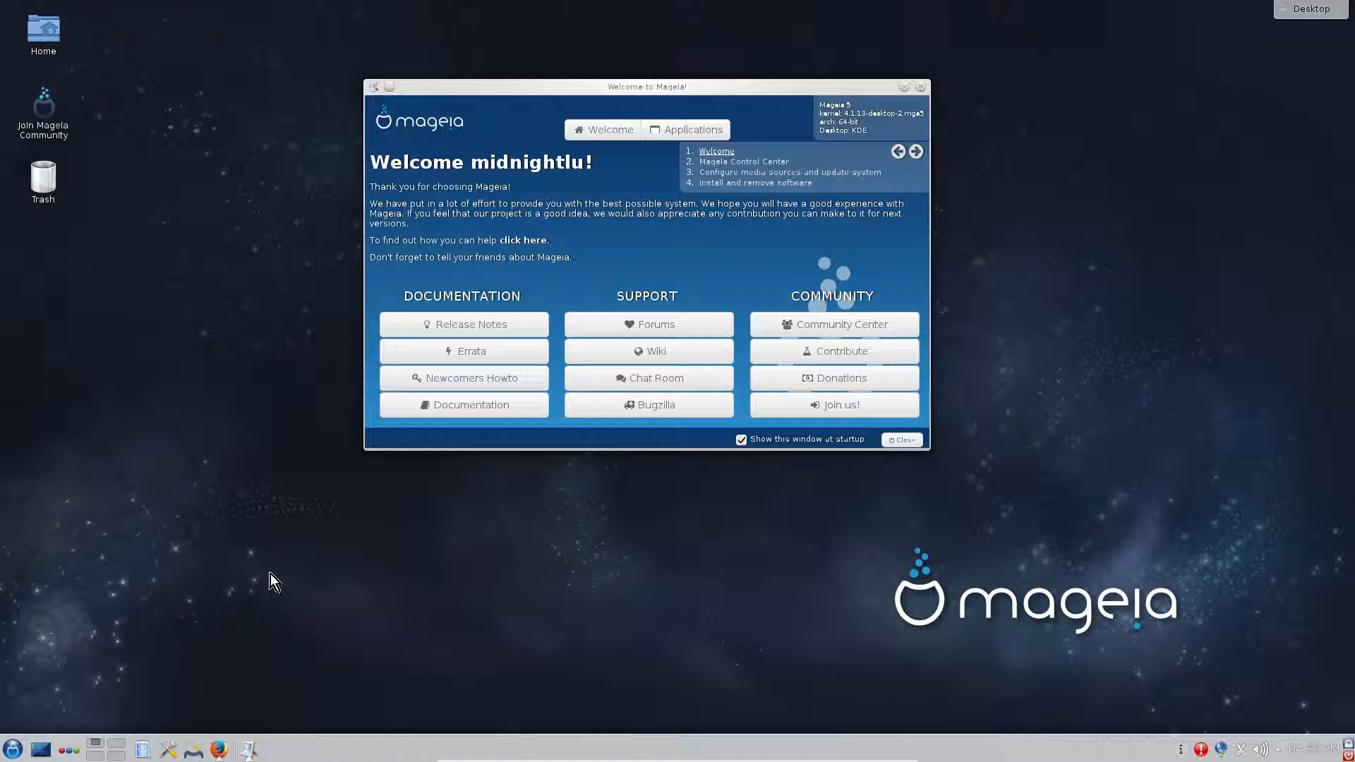
- Open System Settings and bring up the color settings for application appearance
left_click(170, 751)
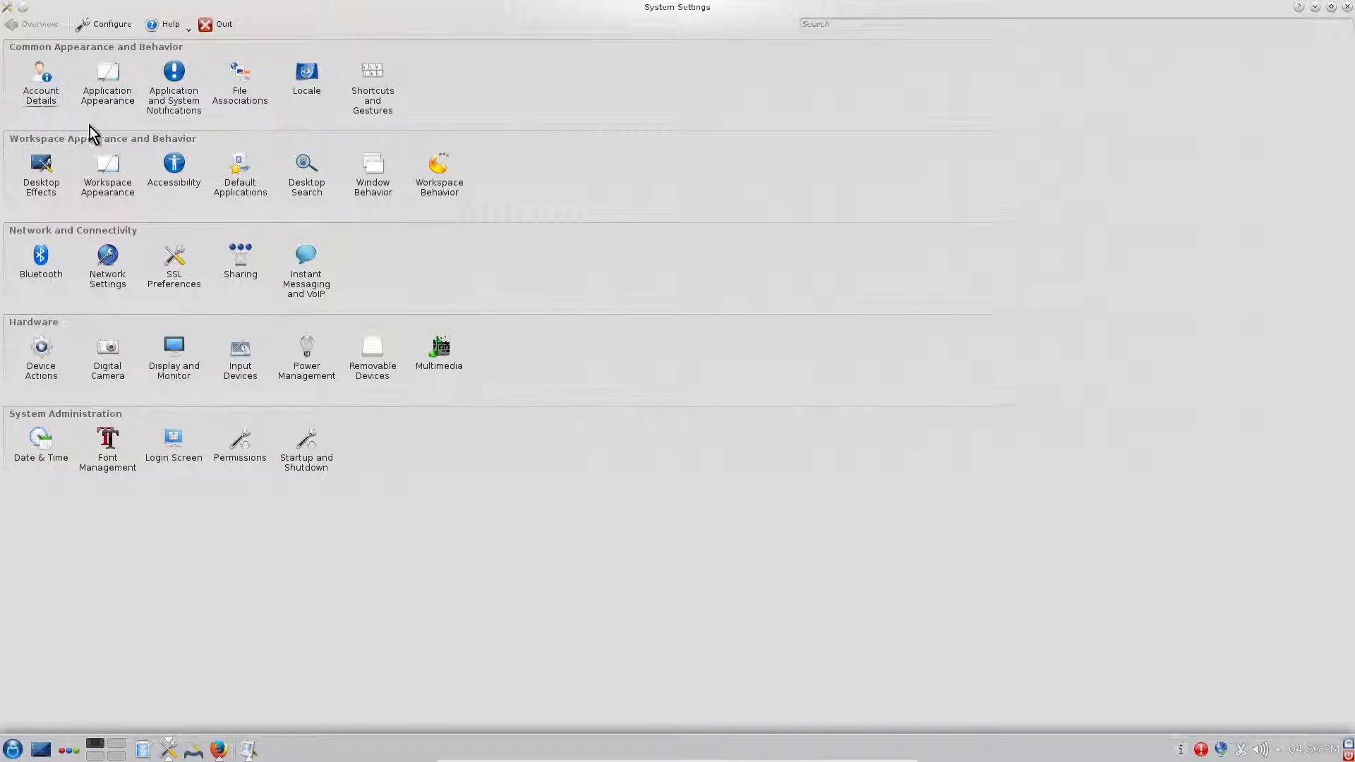
left_click(106, 88)
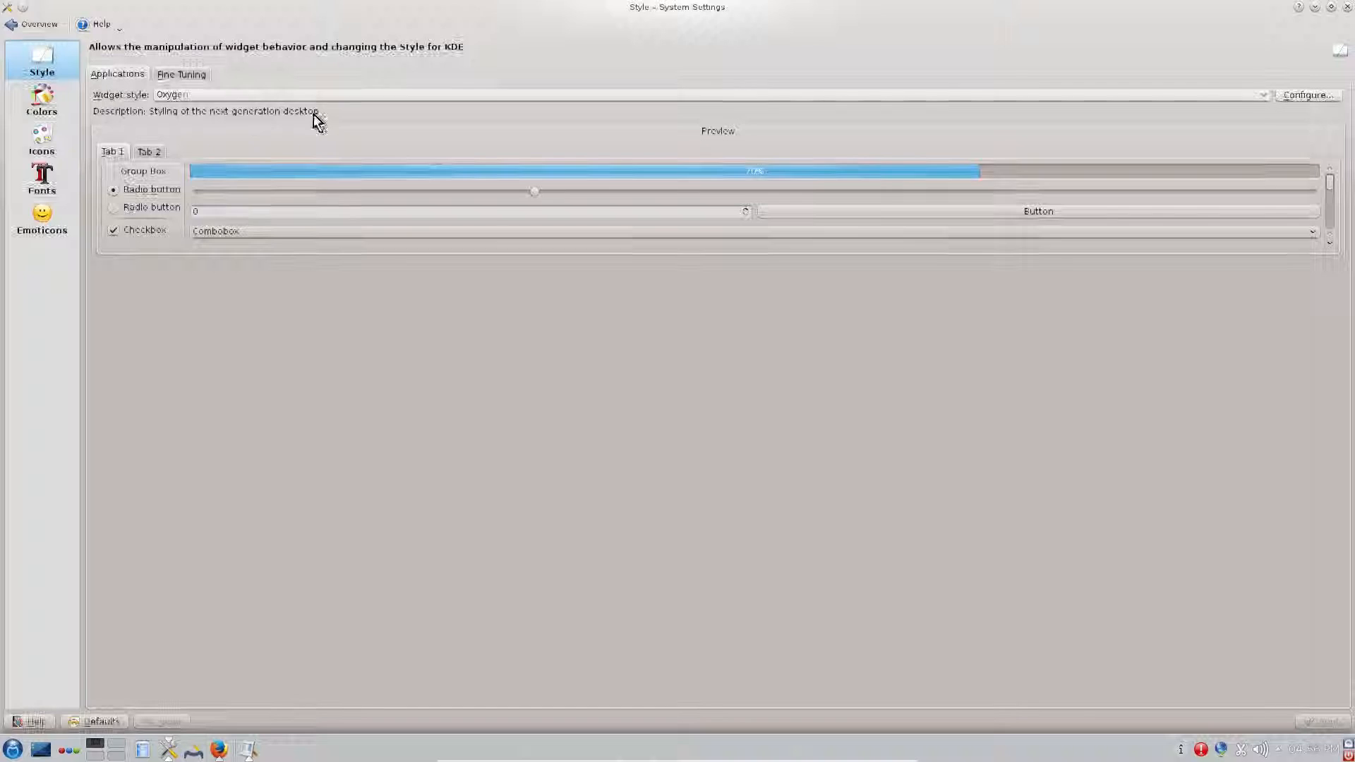
left_click(46, 100)
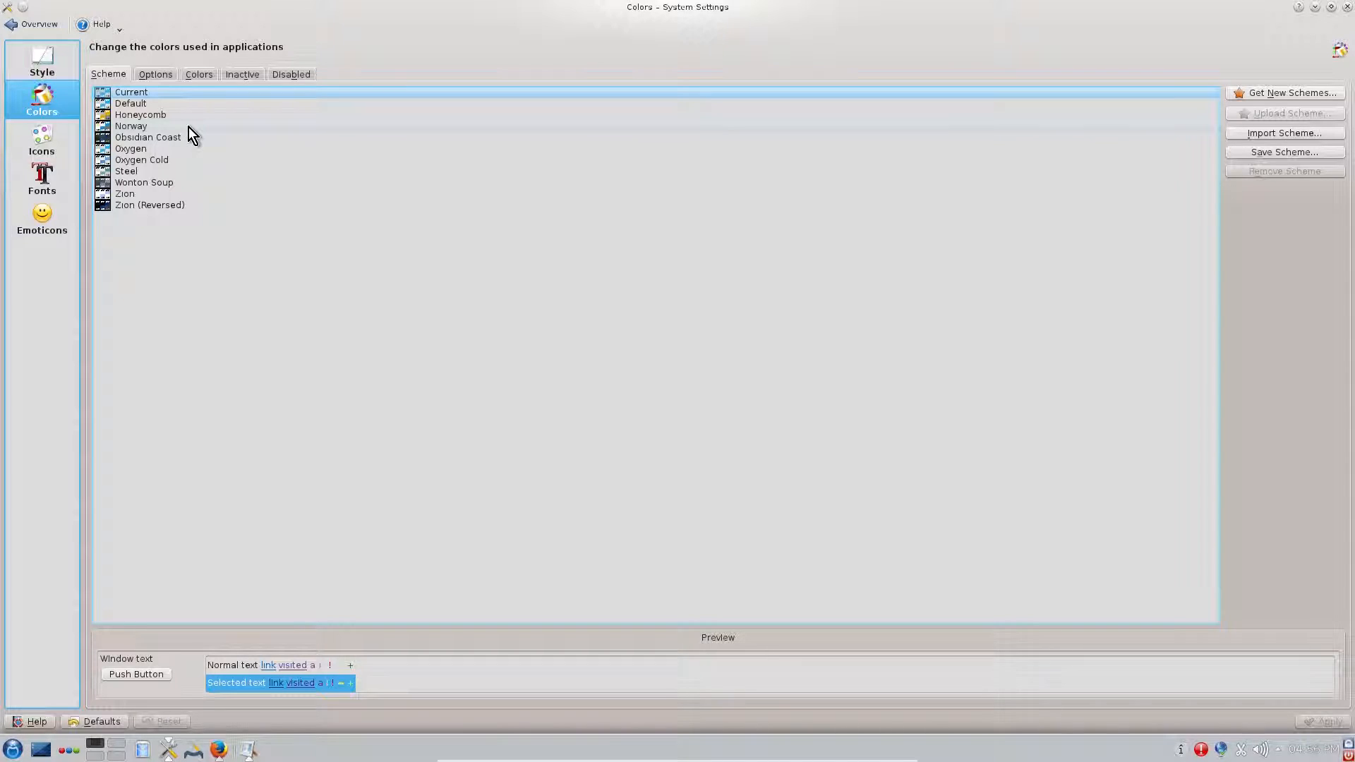
- Apply the Obsidian Coast color scheme, discarding any changes made to the current scheme
left_click(151, 138)
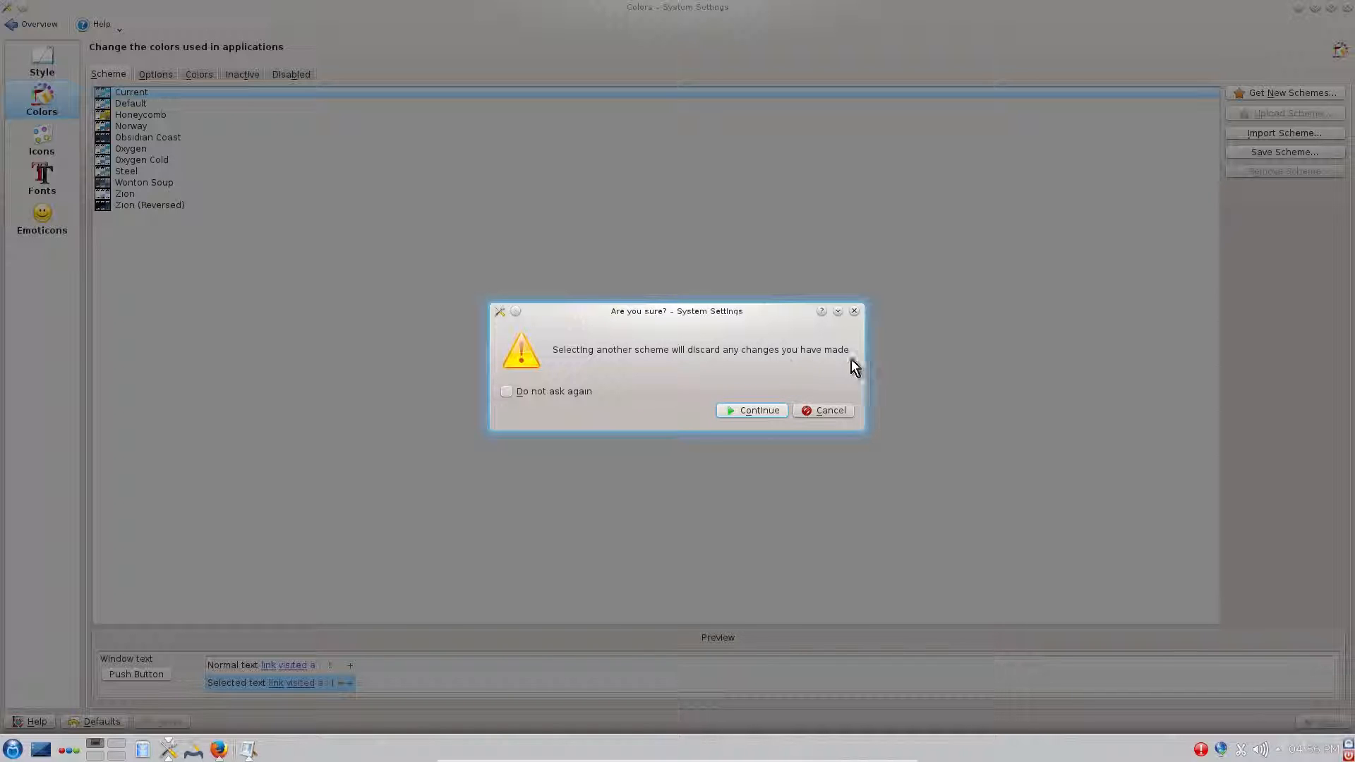
left_click(759, 409)
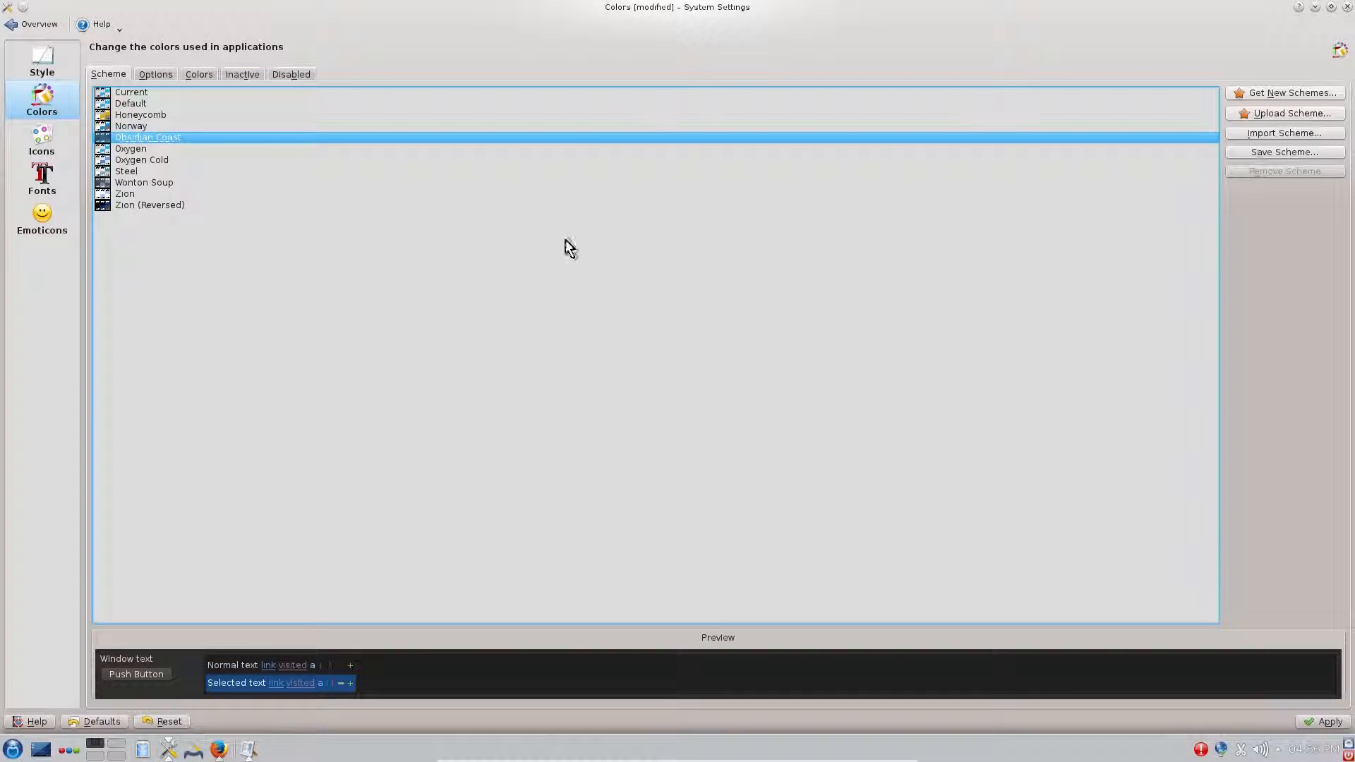
left_click(1324, 721)
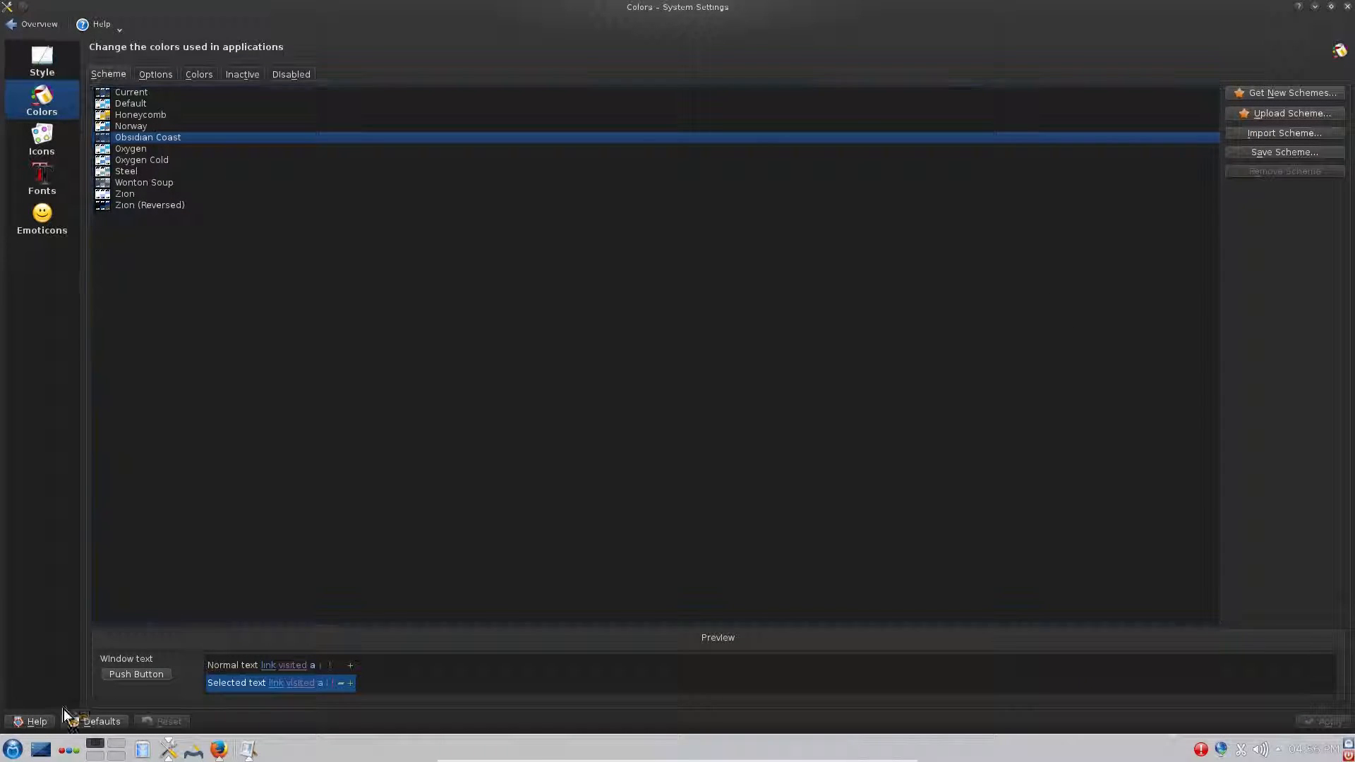
- Check how the dark scheme looks in the application menu and the file manager's Music and Downloads folders
left_click(14, 752)
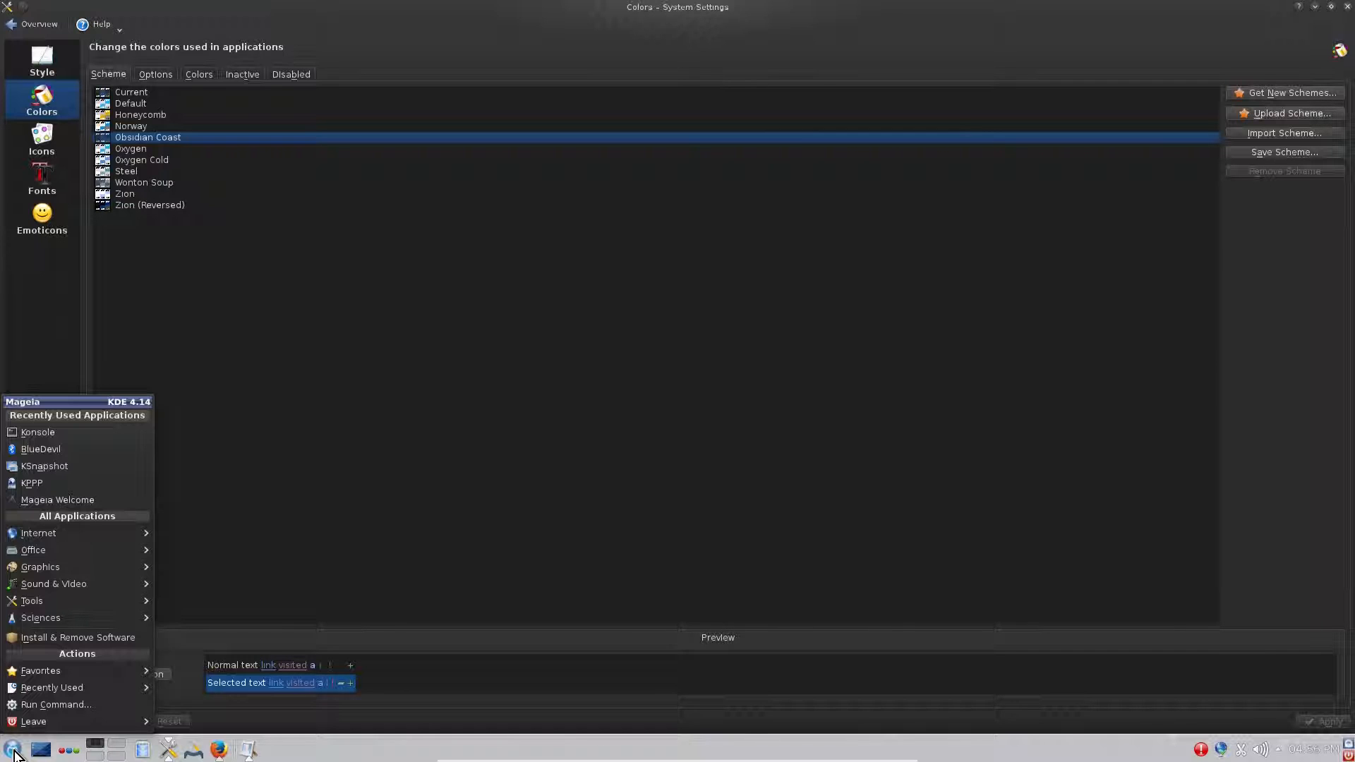
left_click(14, 755)
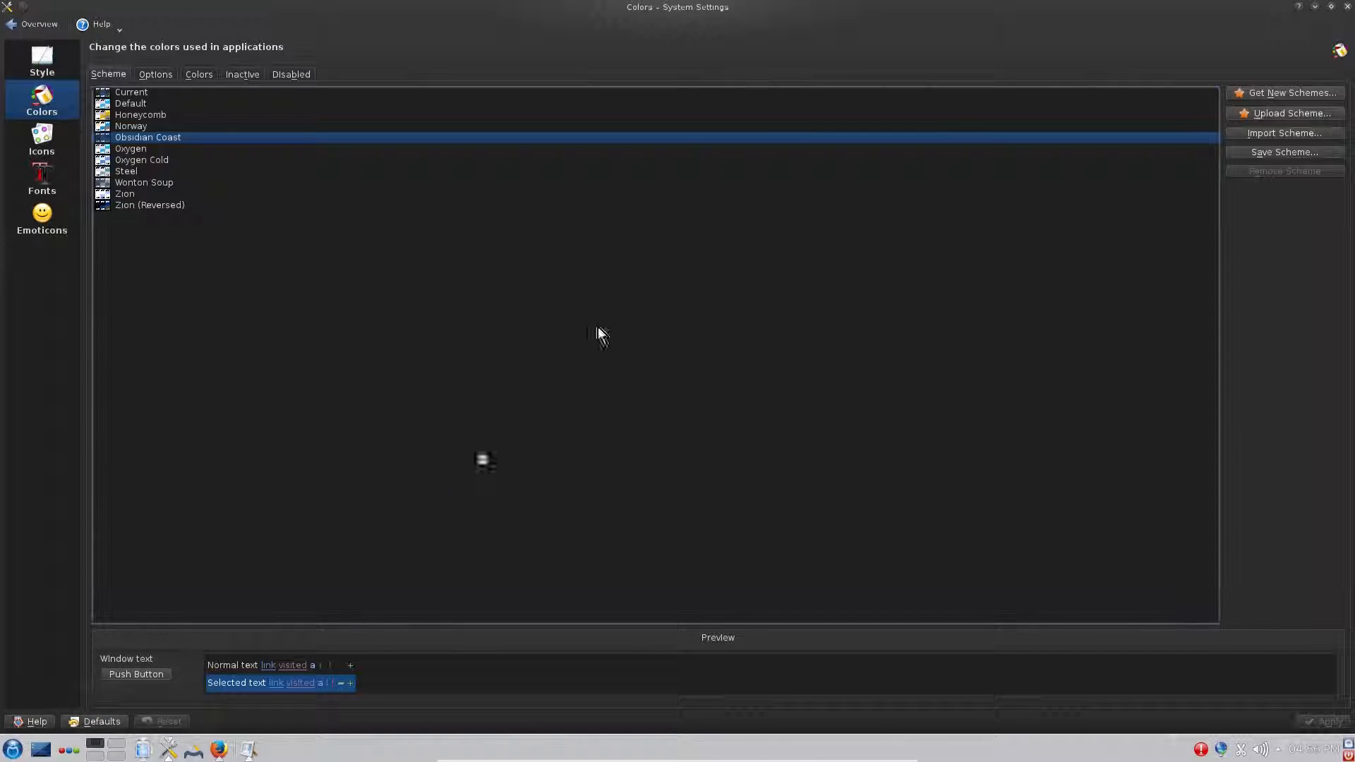
left_click(42, 89)
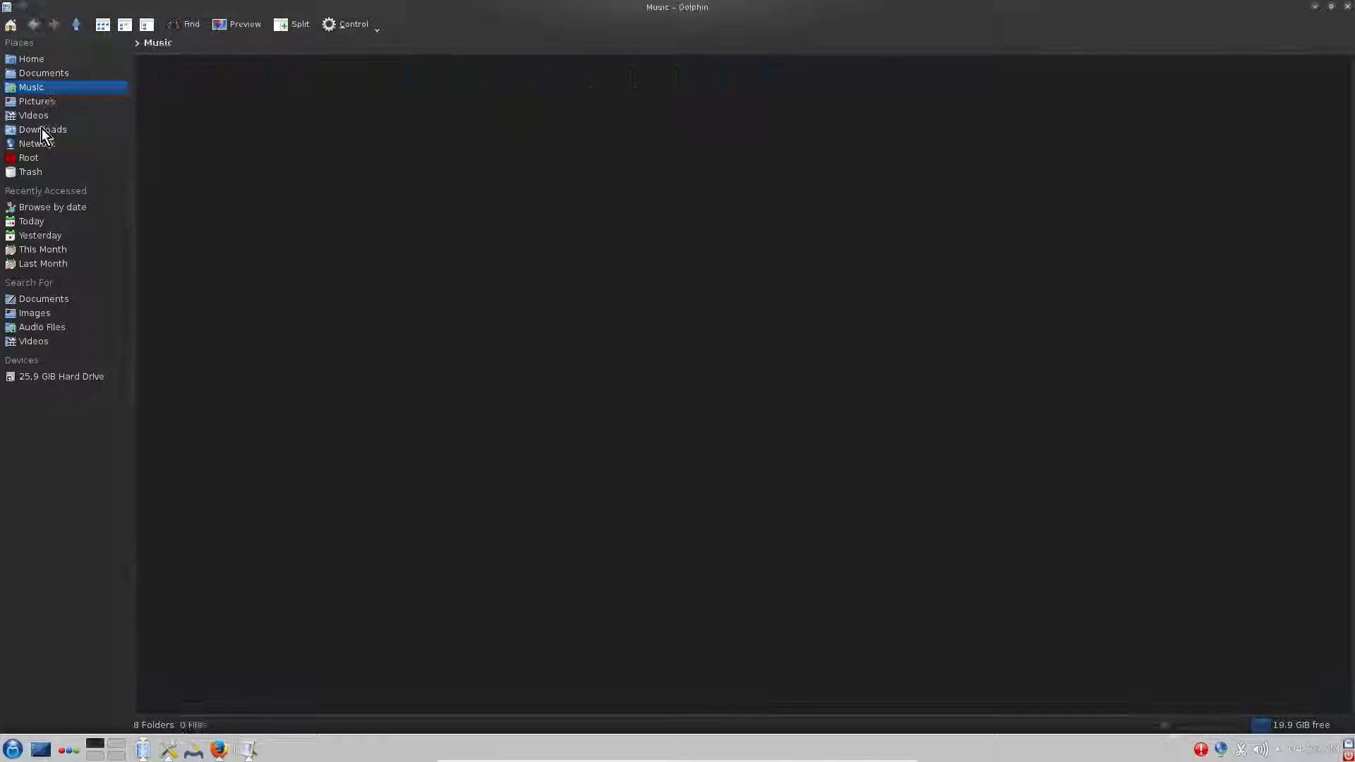
left_click(41, 129)
left_click(1347, 8)
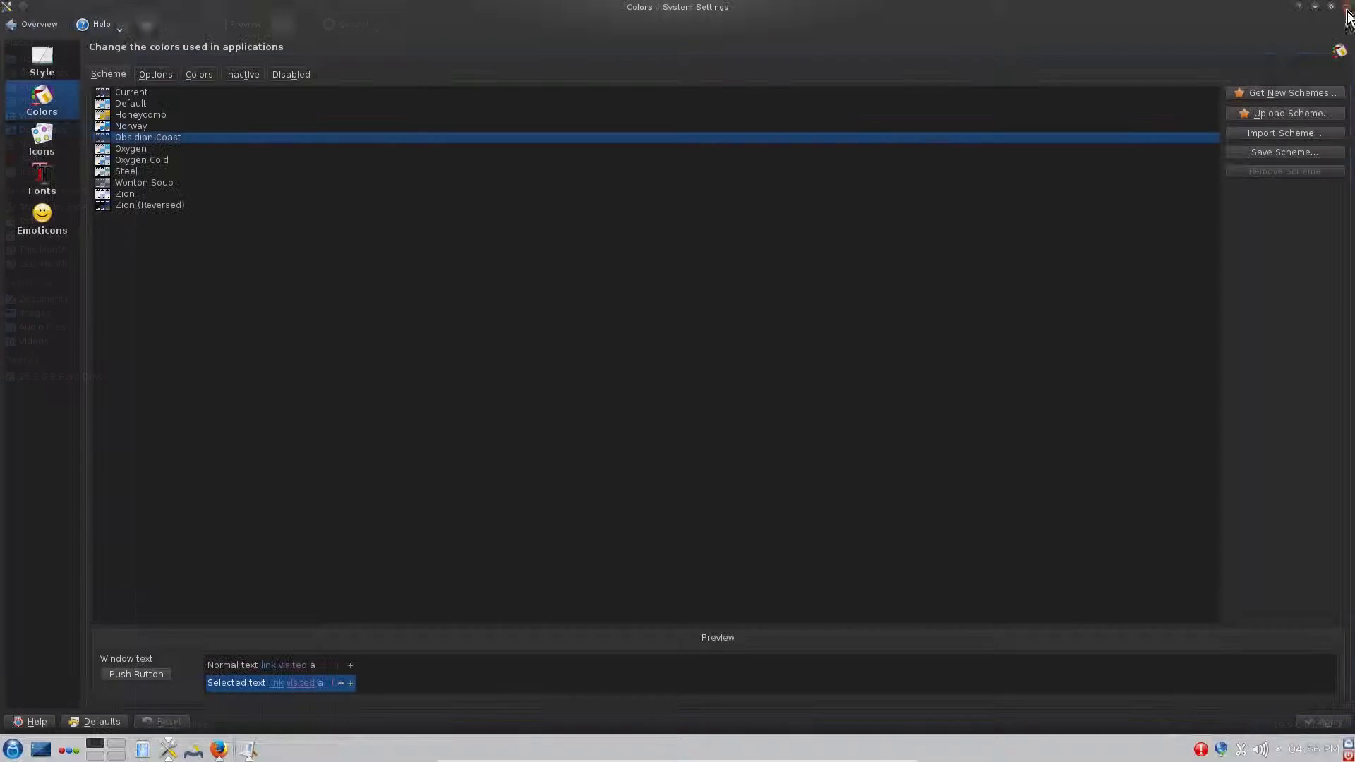
- Apply the Oxygen Cold color scheme and view the general color options
left_click(152, 161)
left_click(1309, 720)
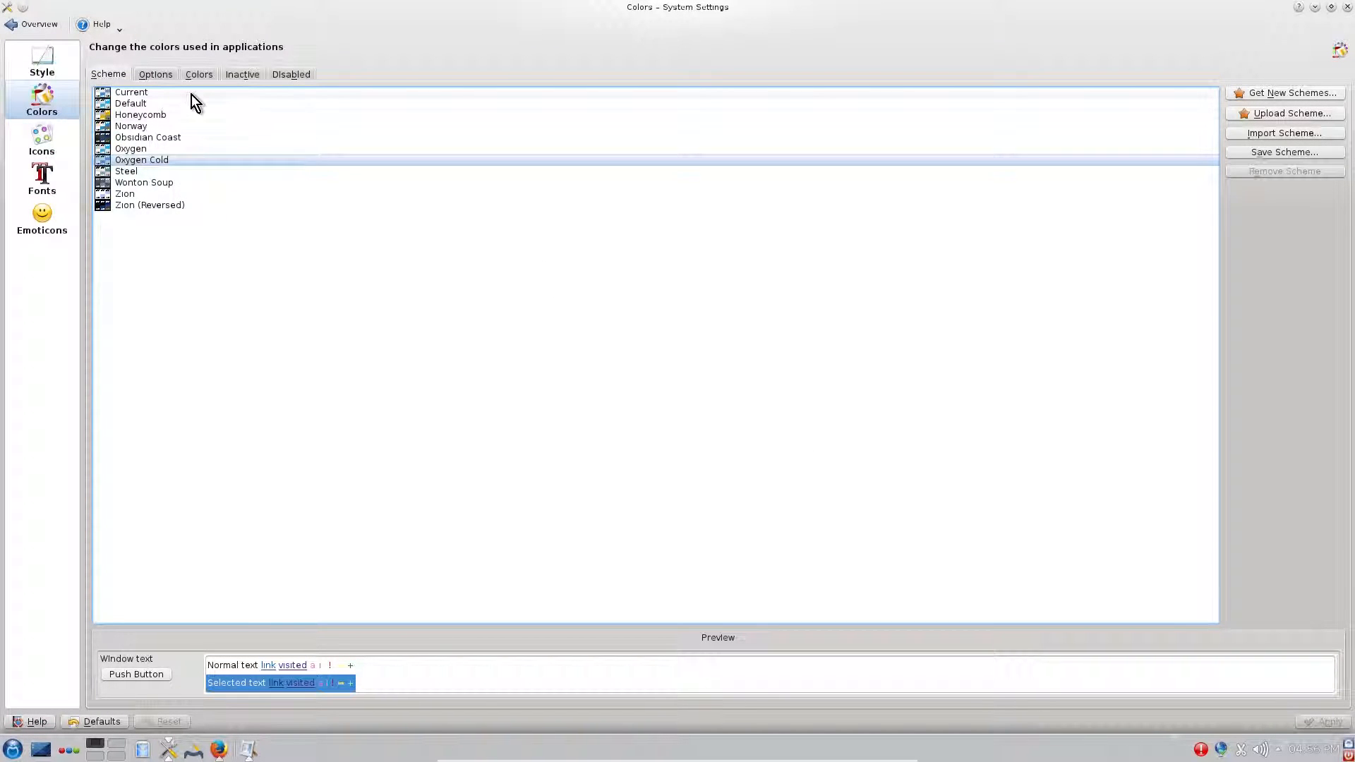
left_click(156, 75)
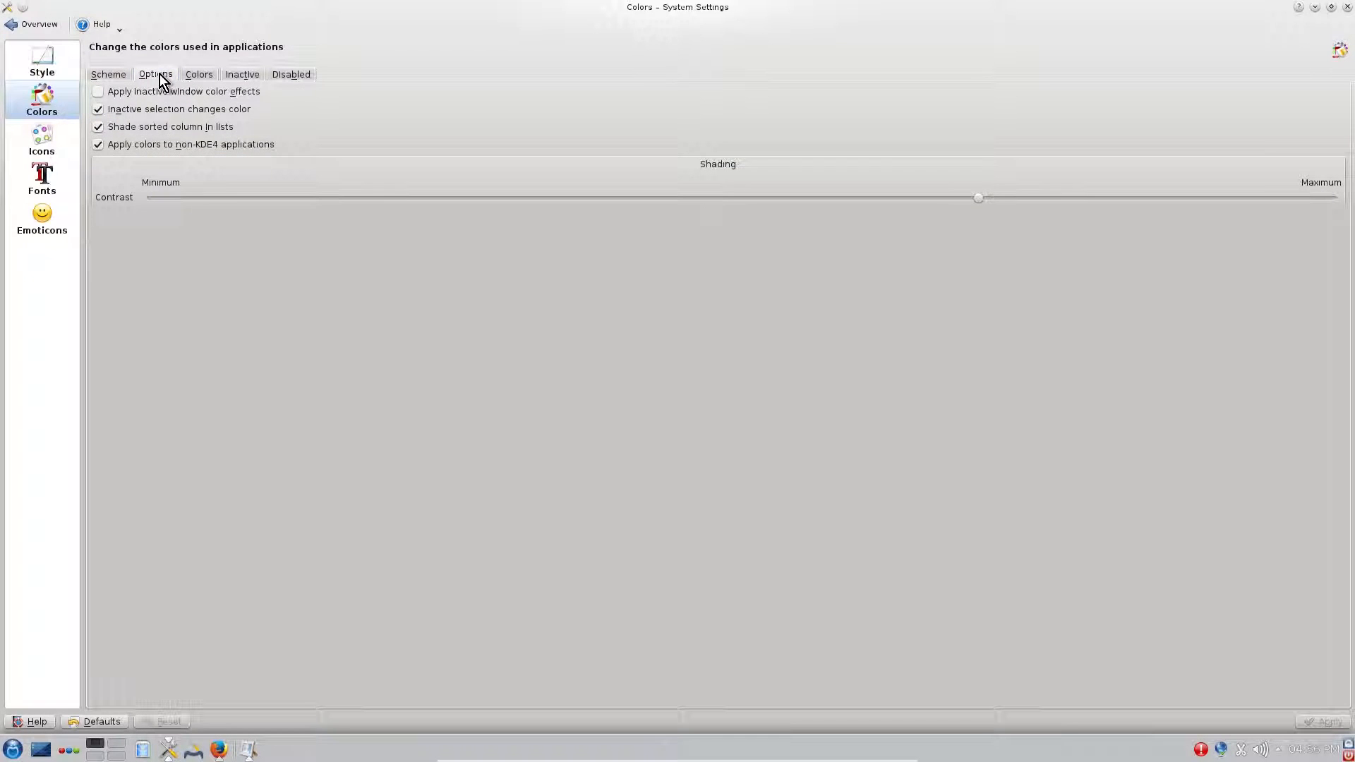
- Set the View Background color in the Common Colors set to bright yellow and apply the change
left_click(196, 74)
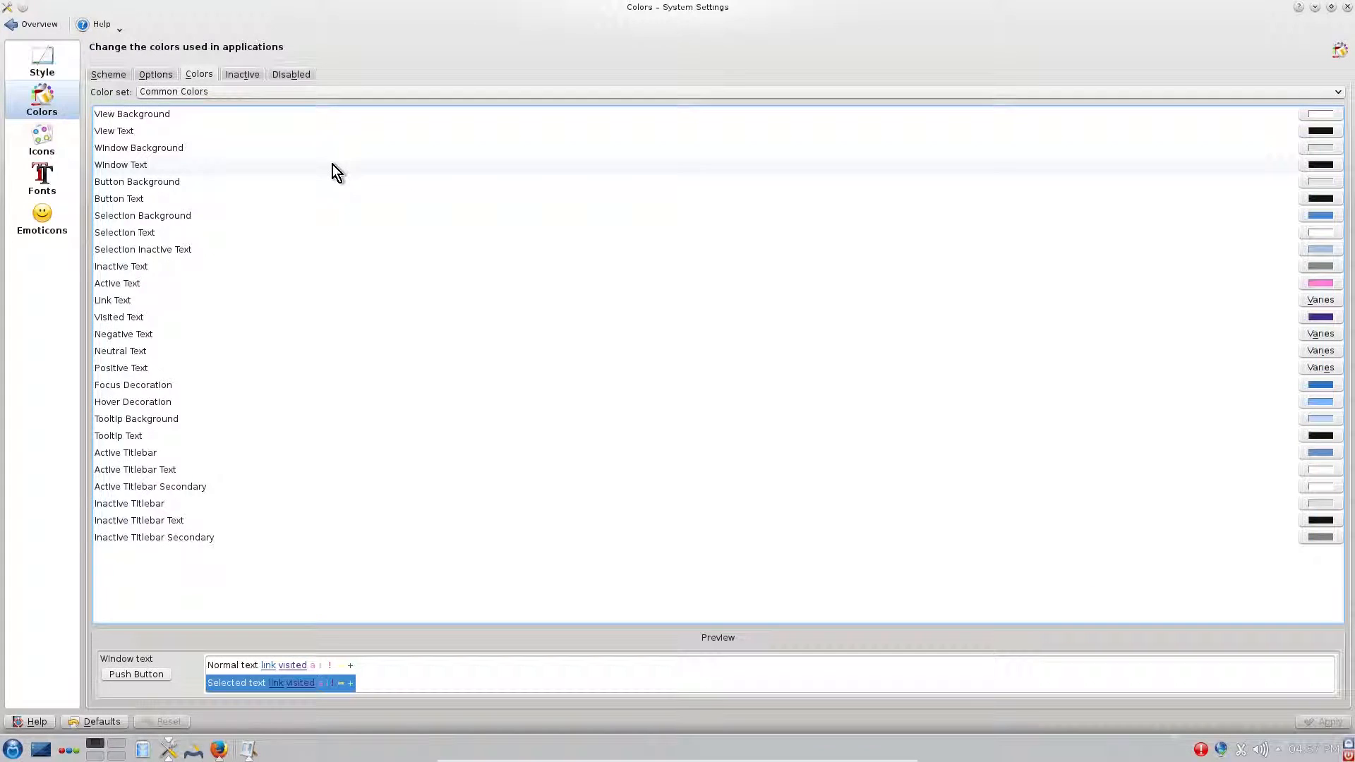
left_click(193, 120)
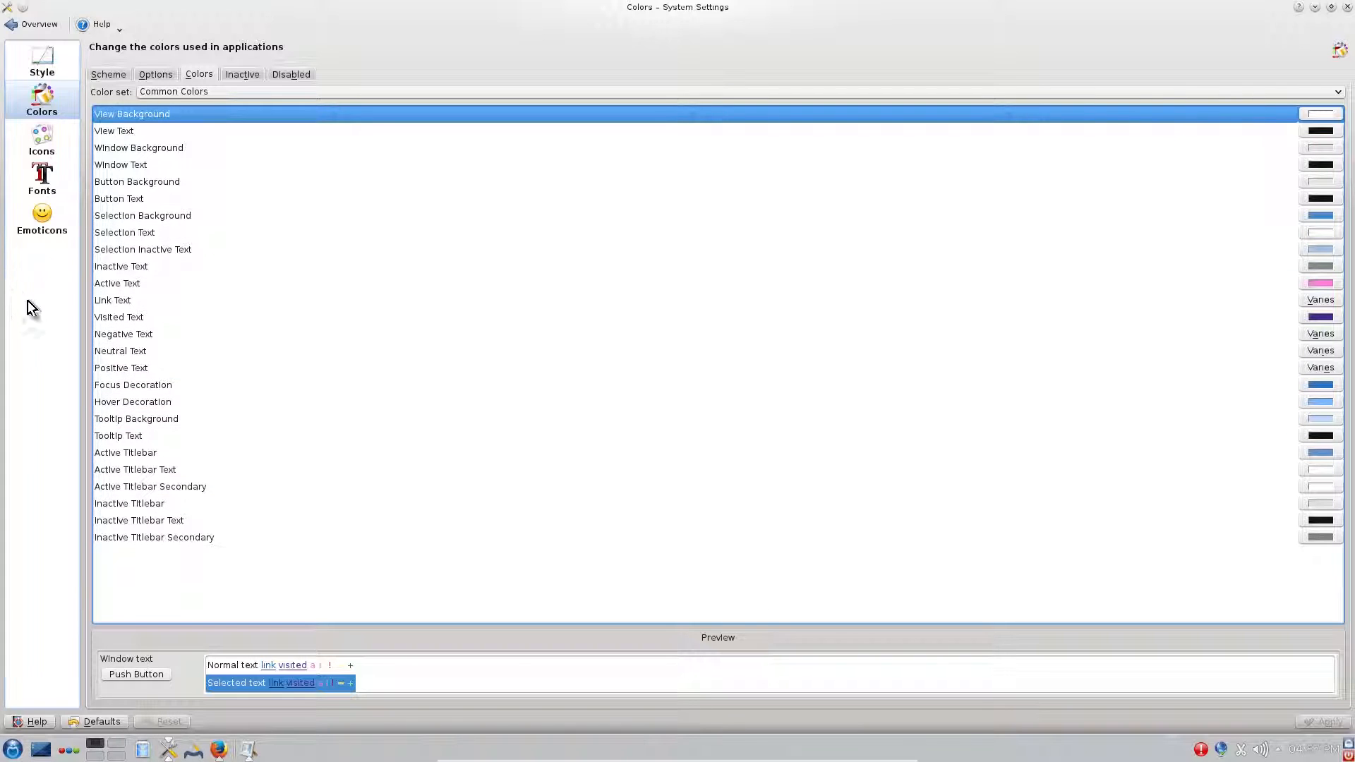
left_click(1321, 115)
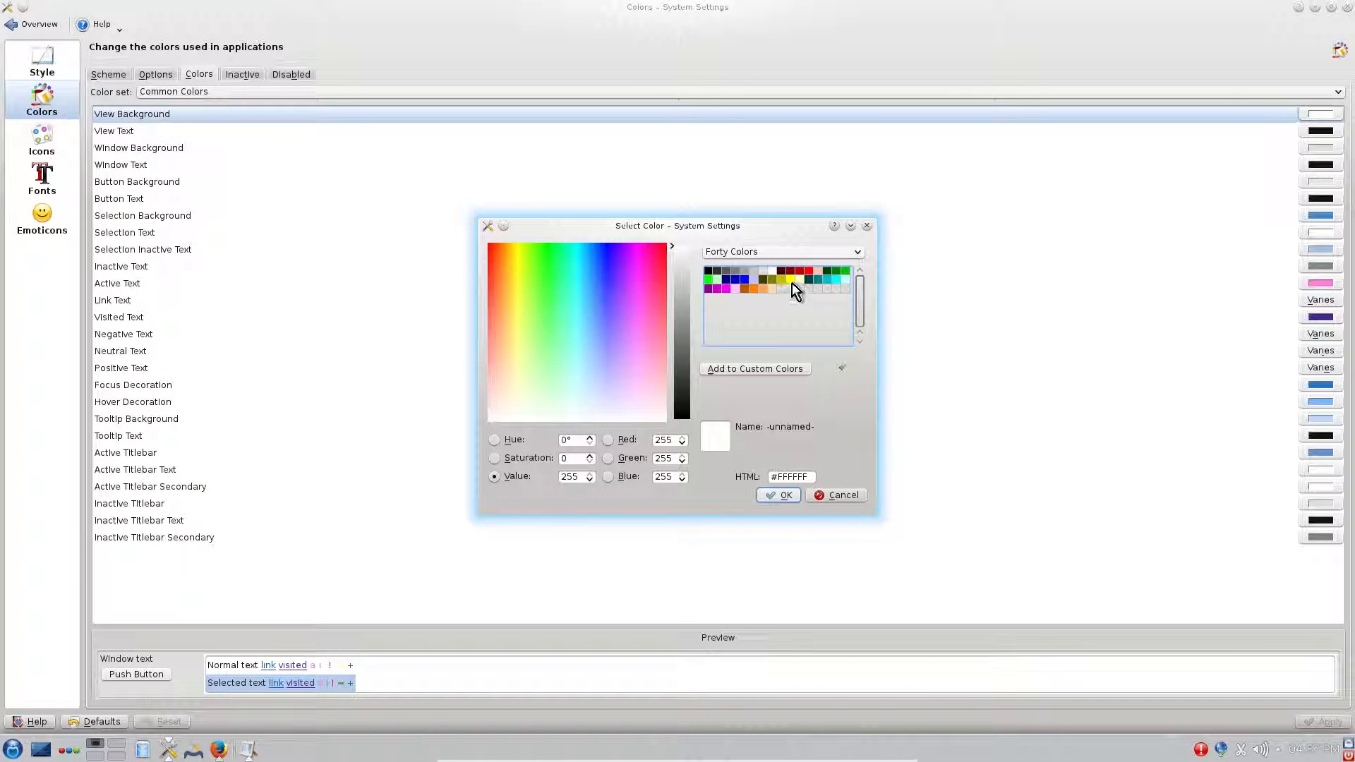
left_click(791, 283)
left_click(776, 494)
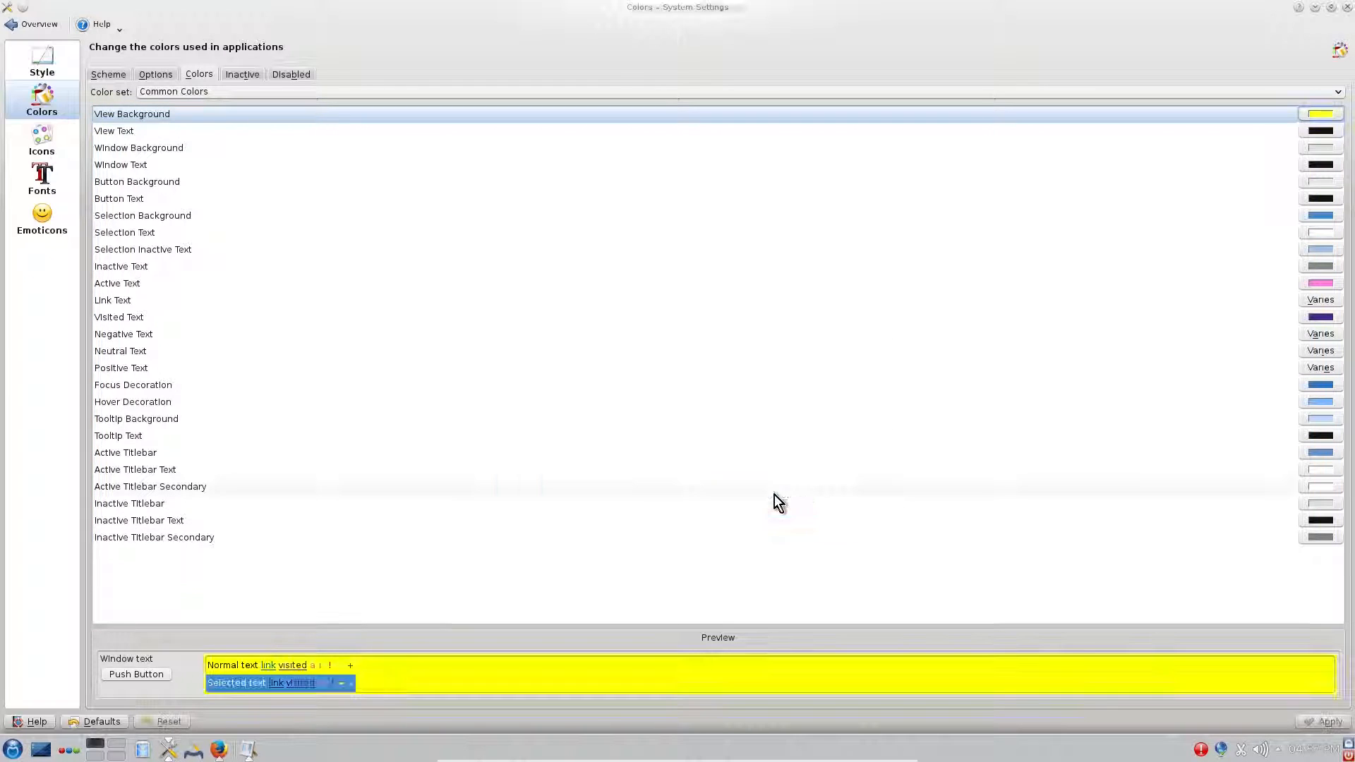
left_click(1309, 722)
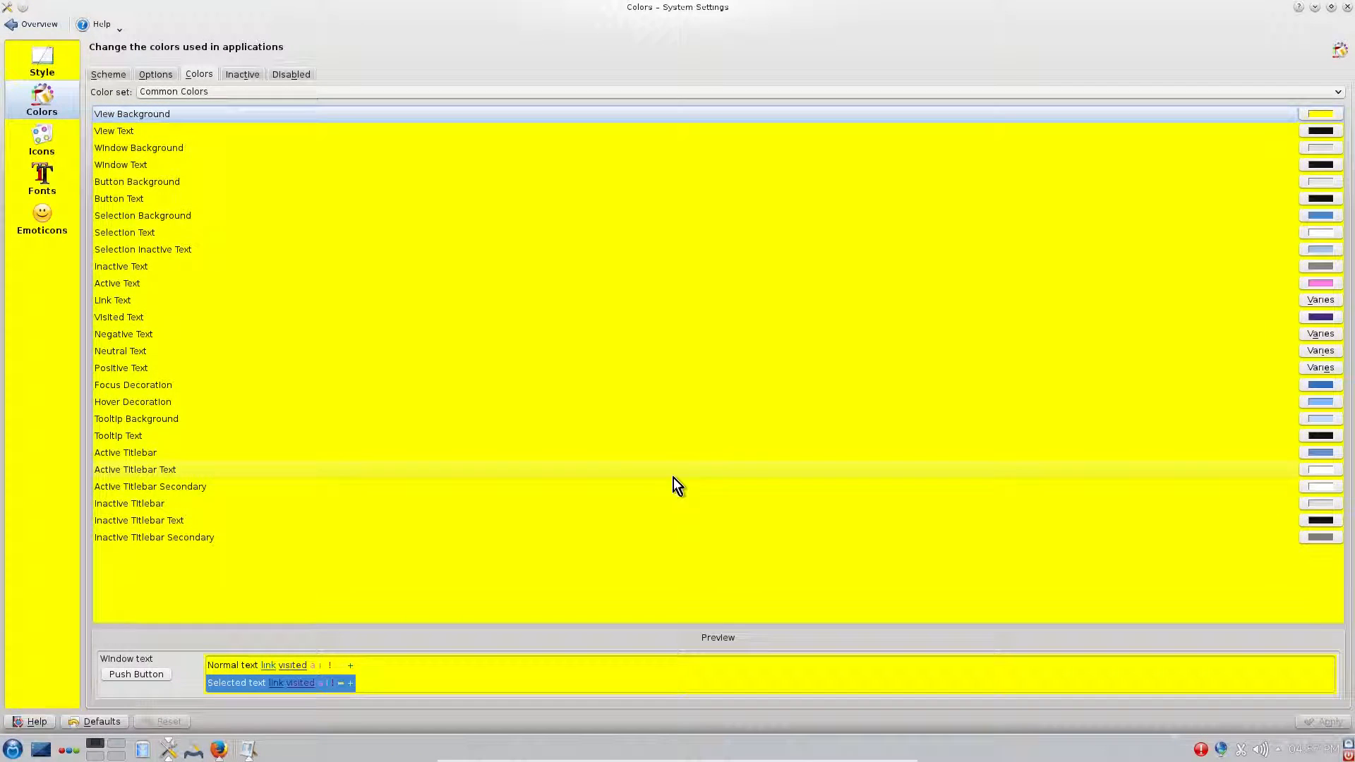
- Check the yellow background in the file manager and review the inactive, disabled and general color options
left_click(141, 751)
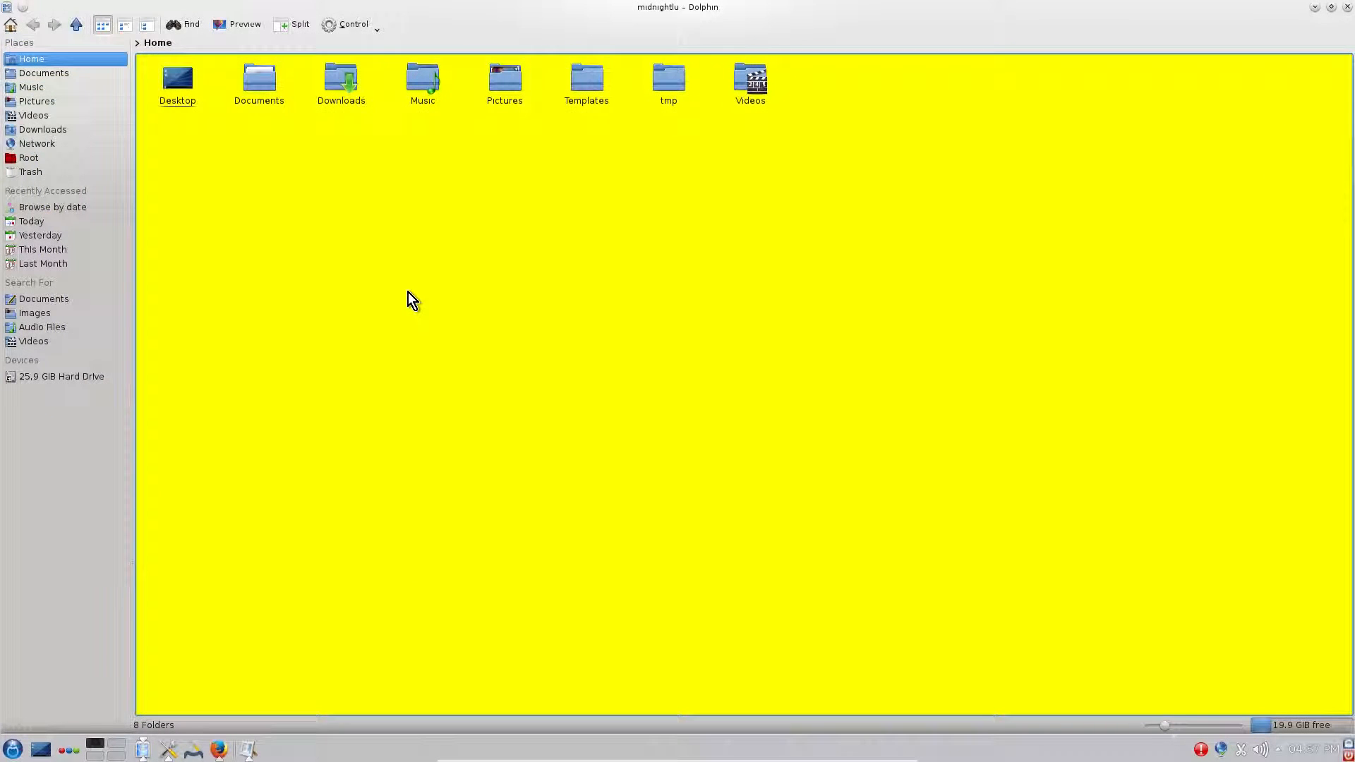
left_click(1347, 7)
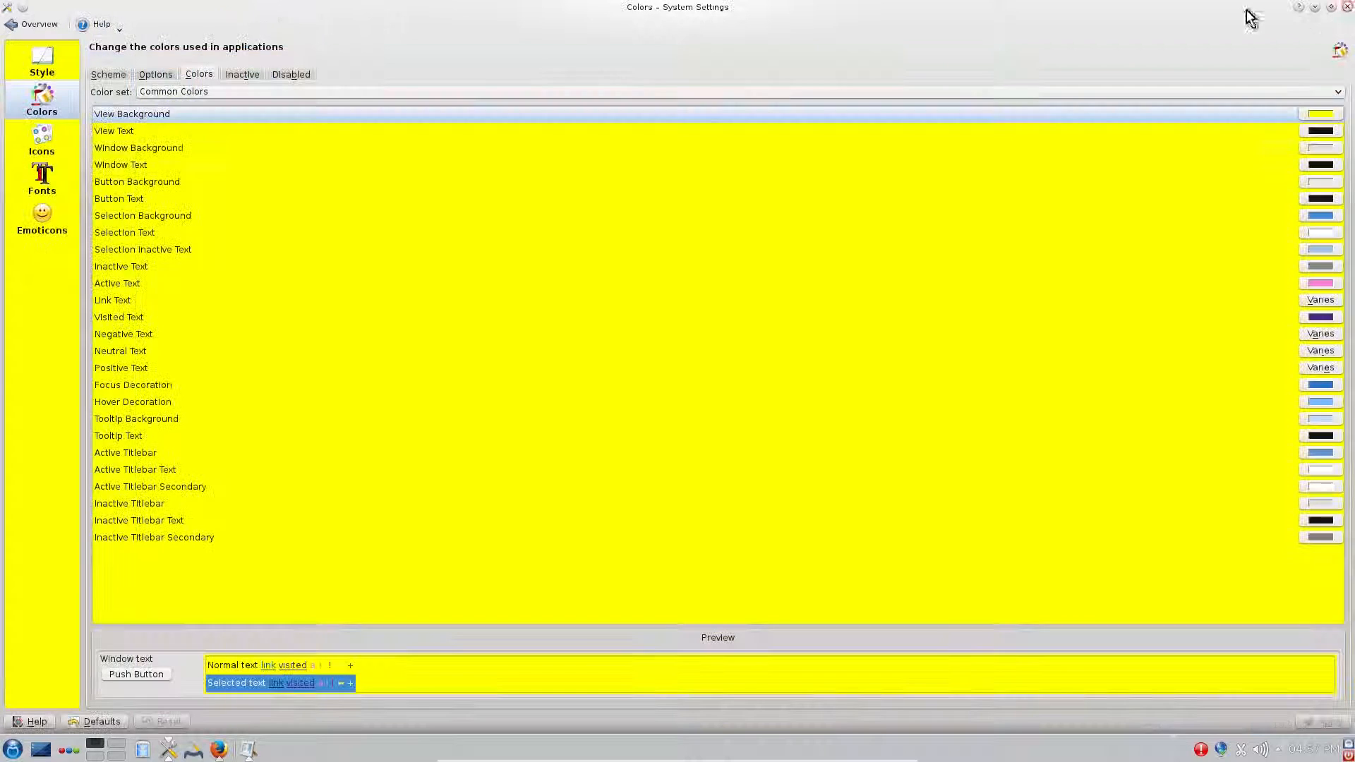
left_click(244, 77)
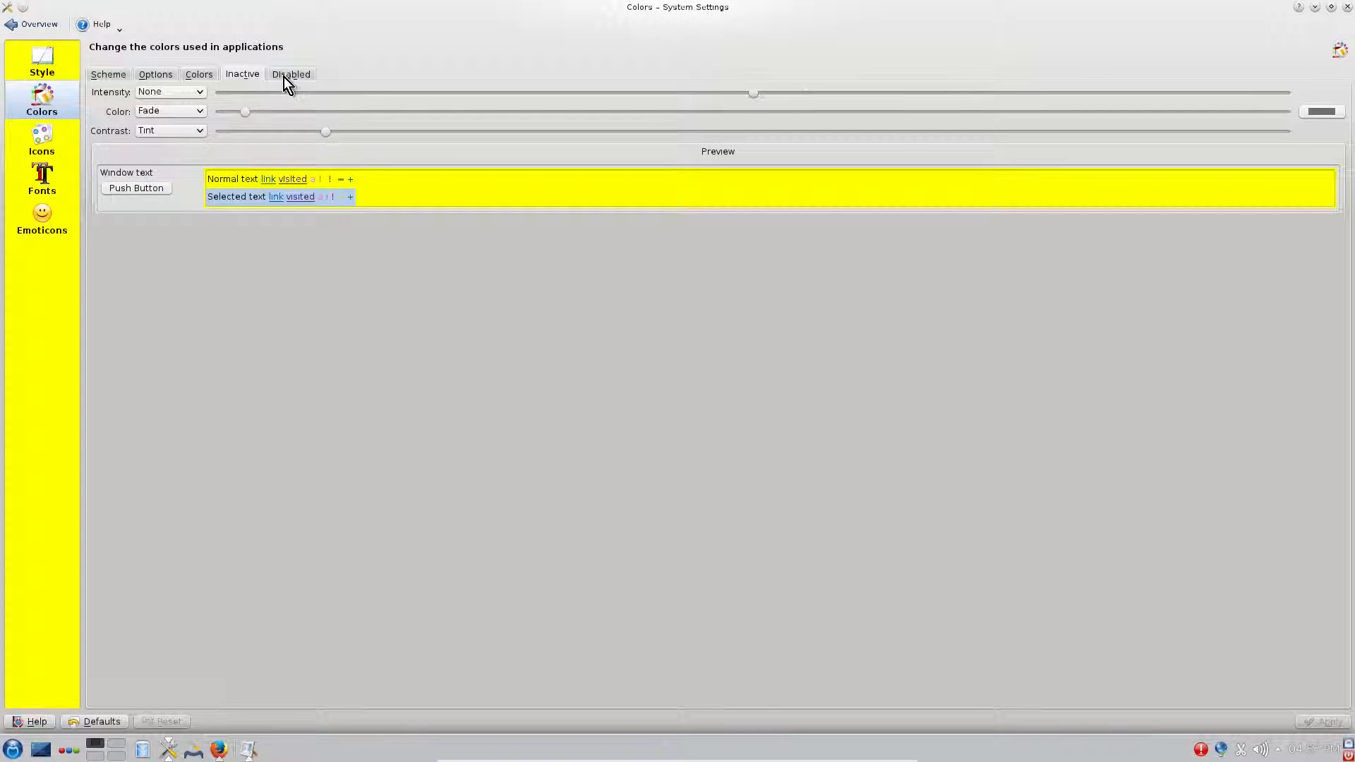
left_click(285, 77)
left_click(161, 77)
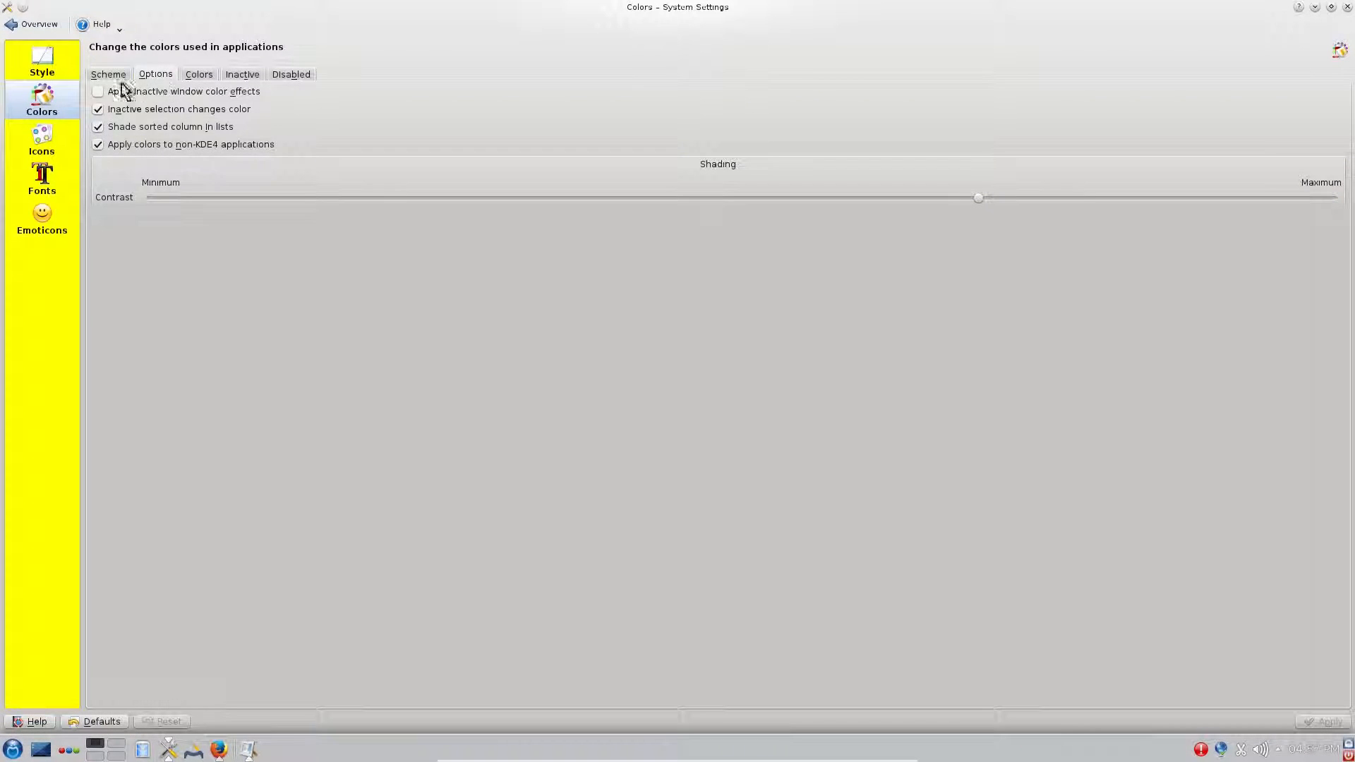
- Preview the nimbus, Adwaita and HighContrast icon themes in the icon settings
left_click(41, 141)
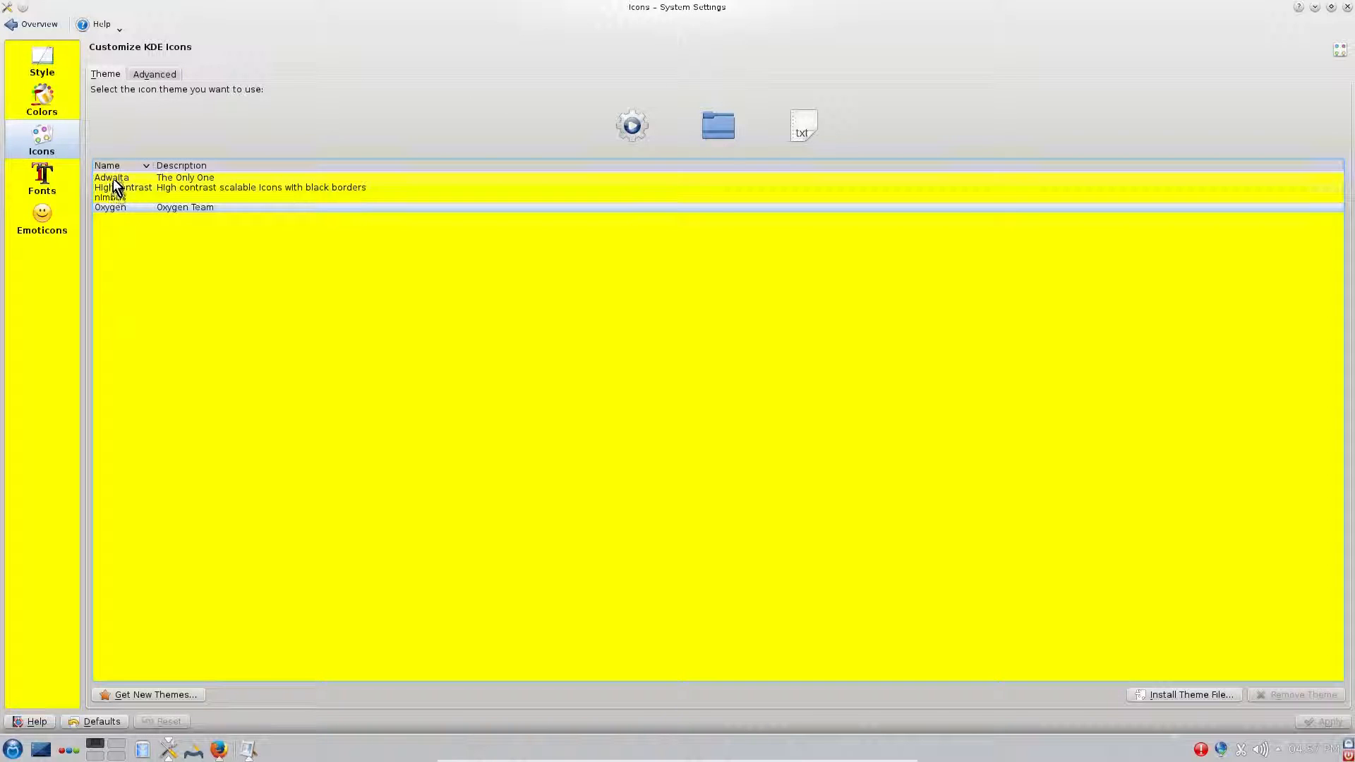
left_click(113, 196)
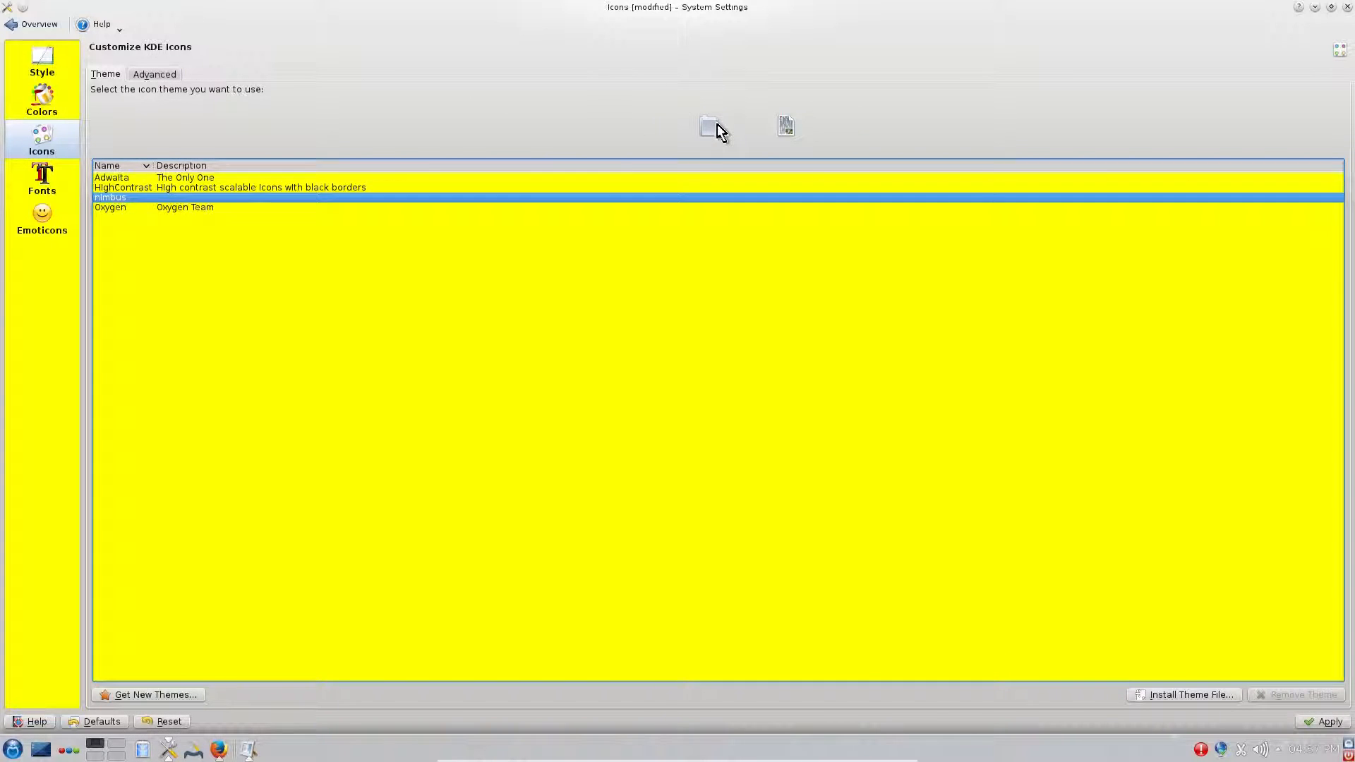
left_click(147, 187)
left_click(124, 180)
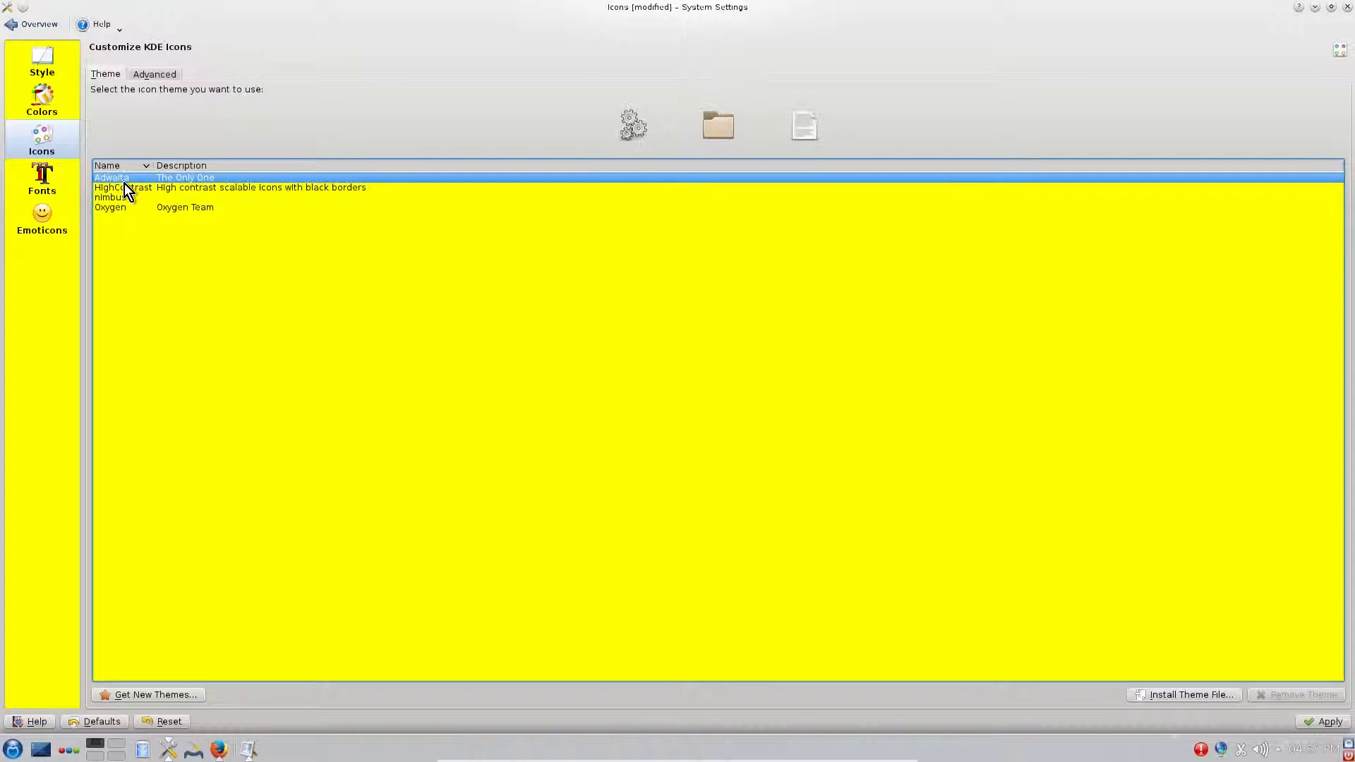
left_click(119, 188)
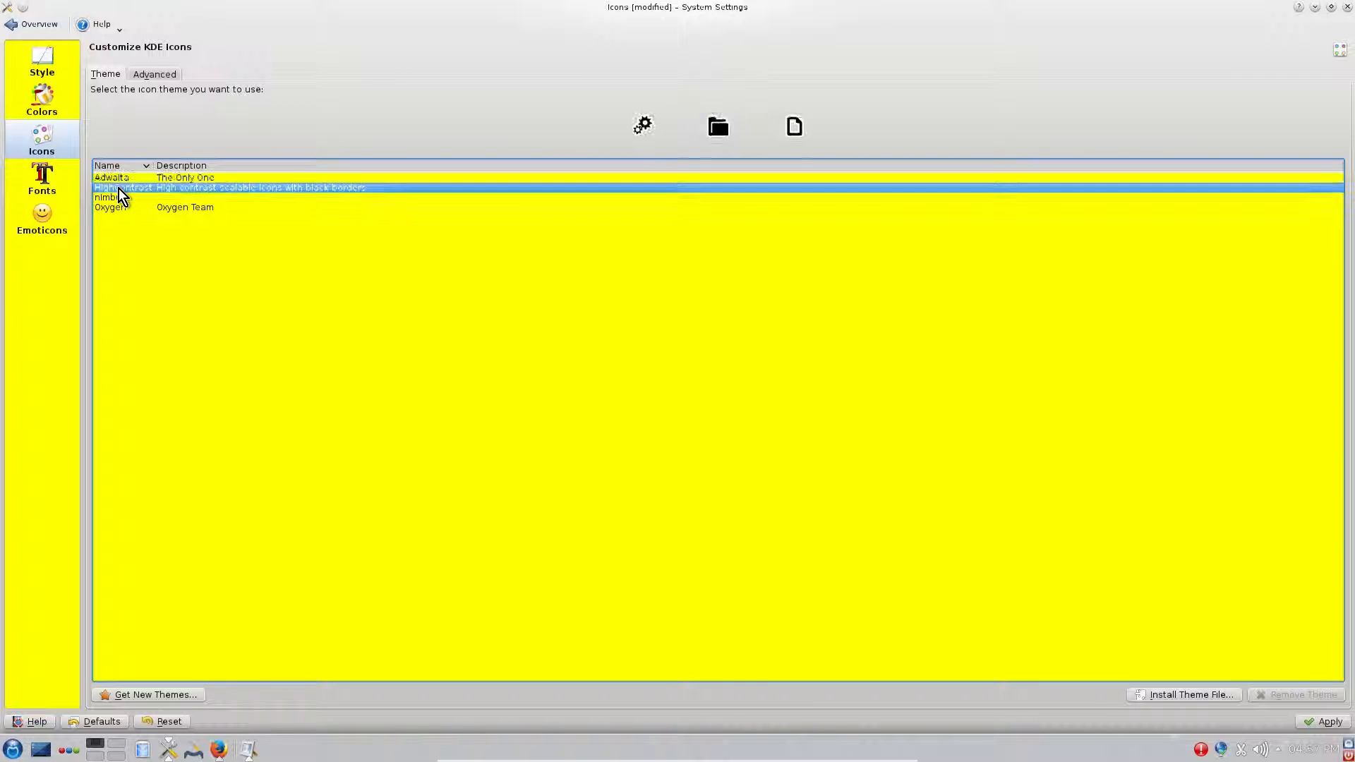
- Open the font settings, discarding the unsaved icon theme change
left_click(40, 182)
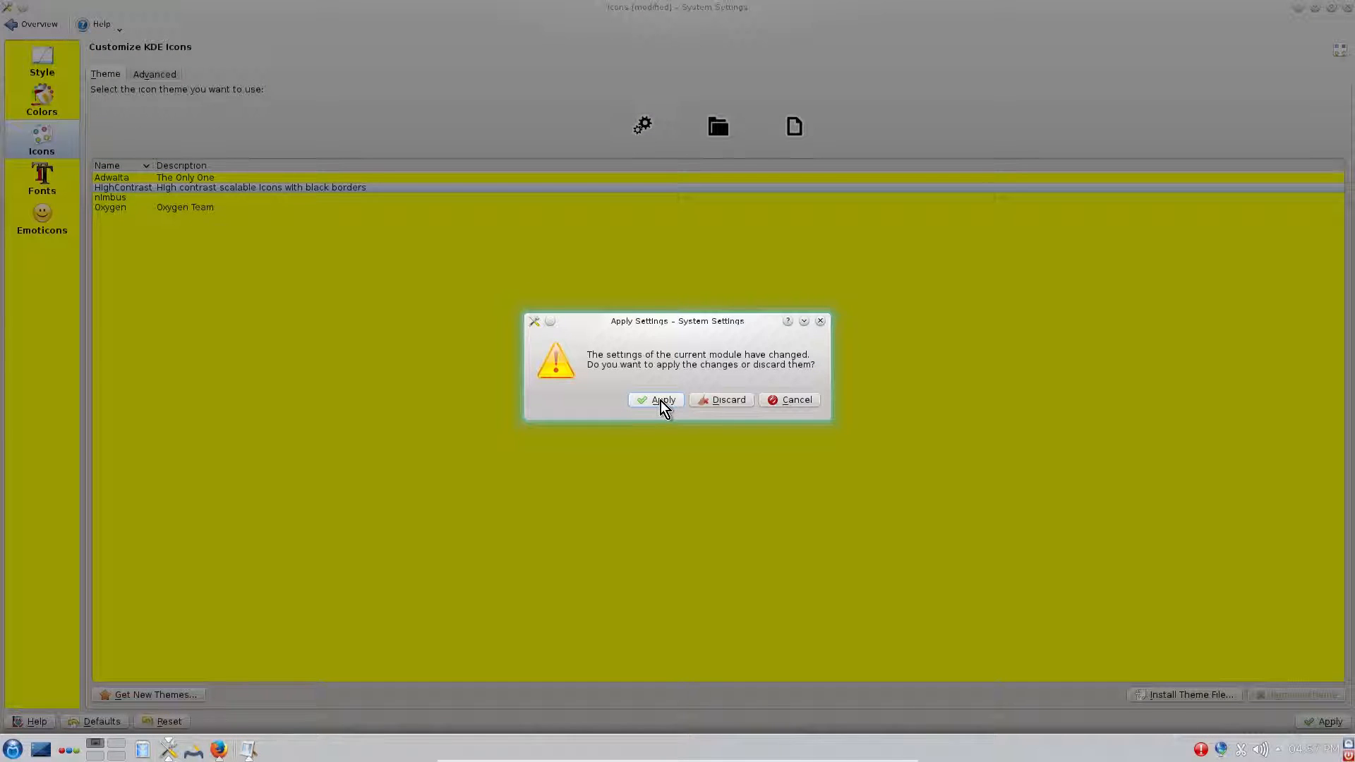
left_click(734, 402)
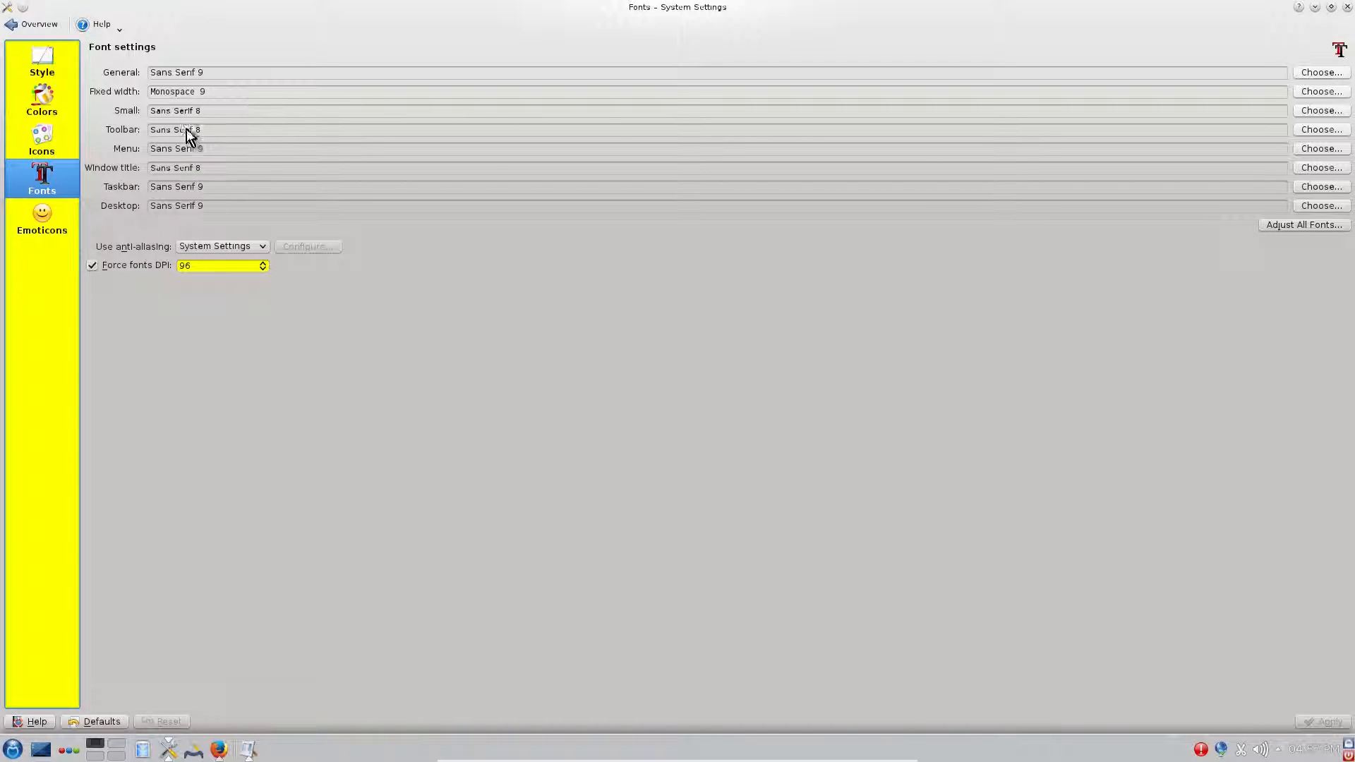
- Adjust all fonts to size 12, leaving the font family unchanged, and apply the change
left_click(1281, 227)
left_click(754, 275)
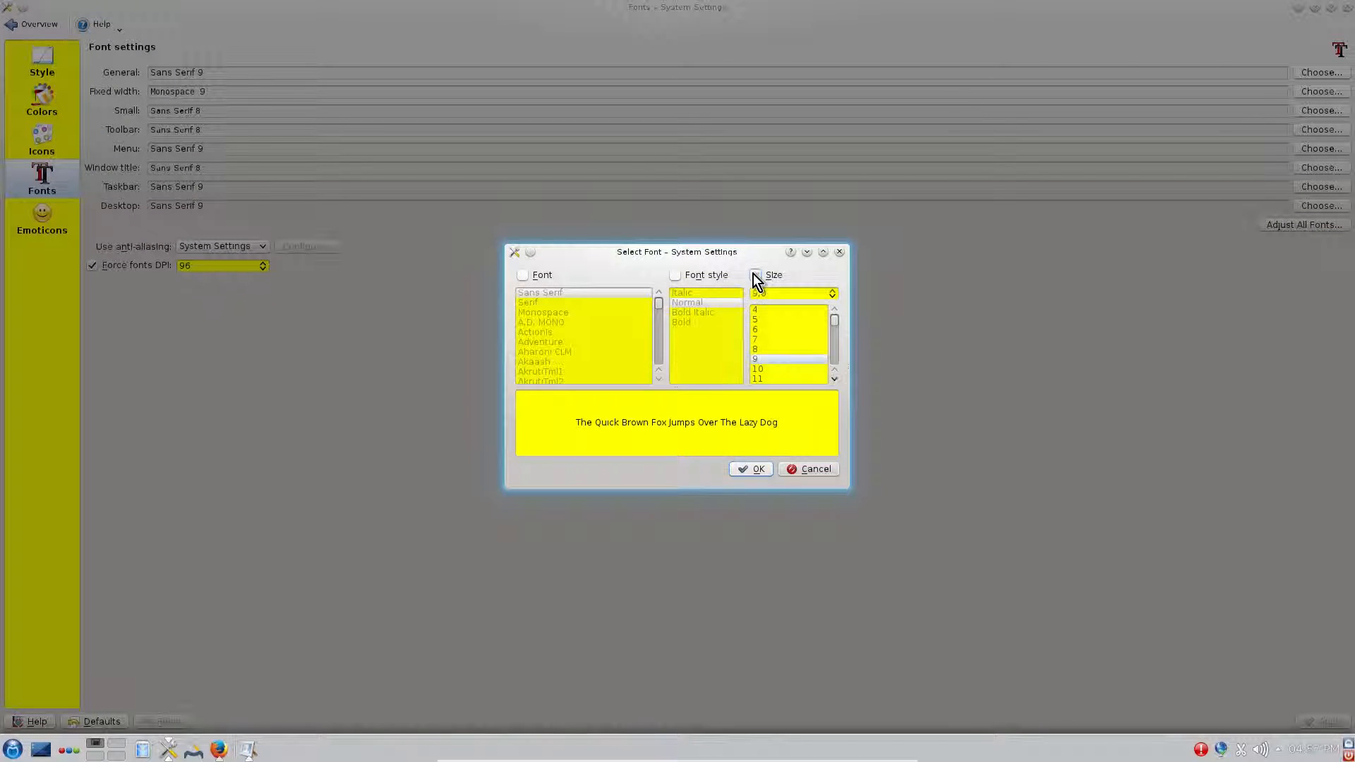
scroll(793, 329, "down", 1)
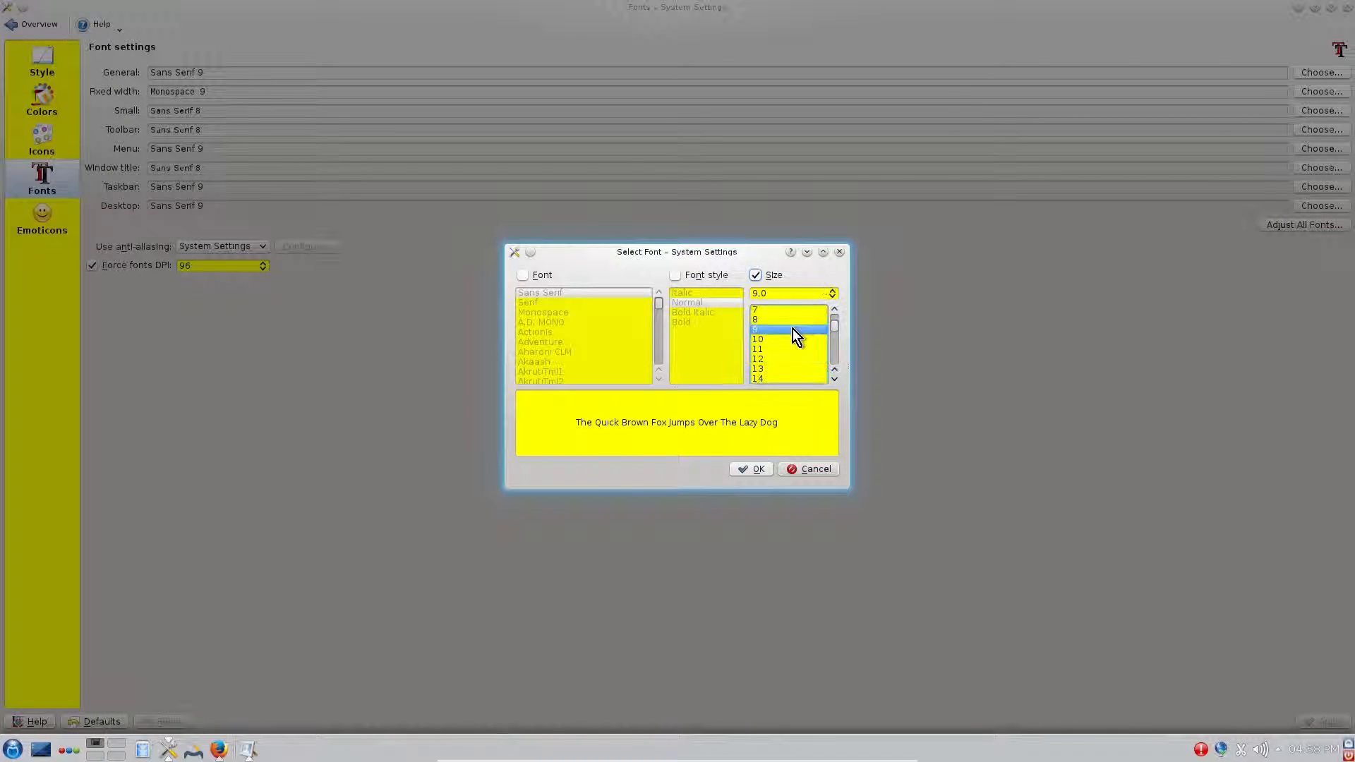
left_click(768, 360)
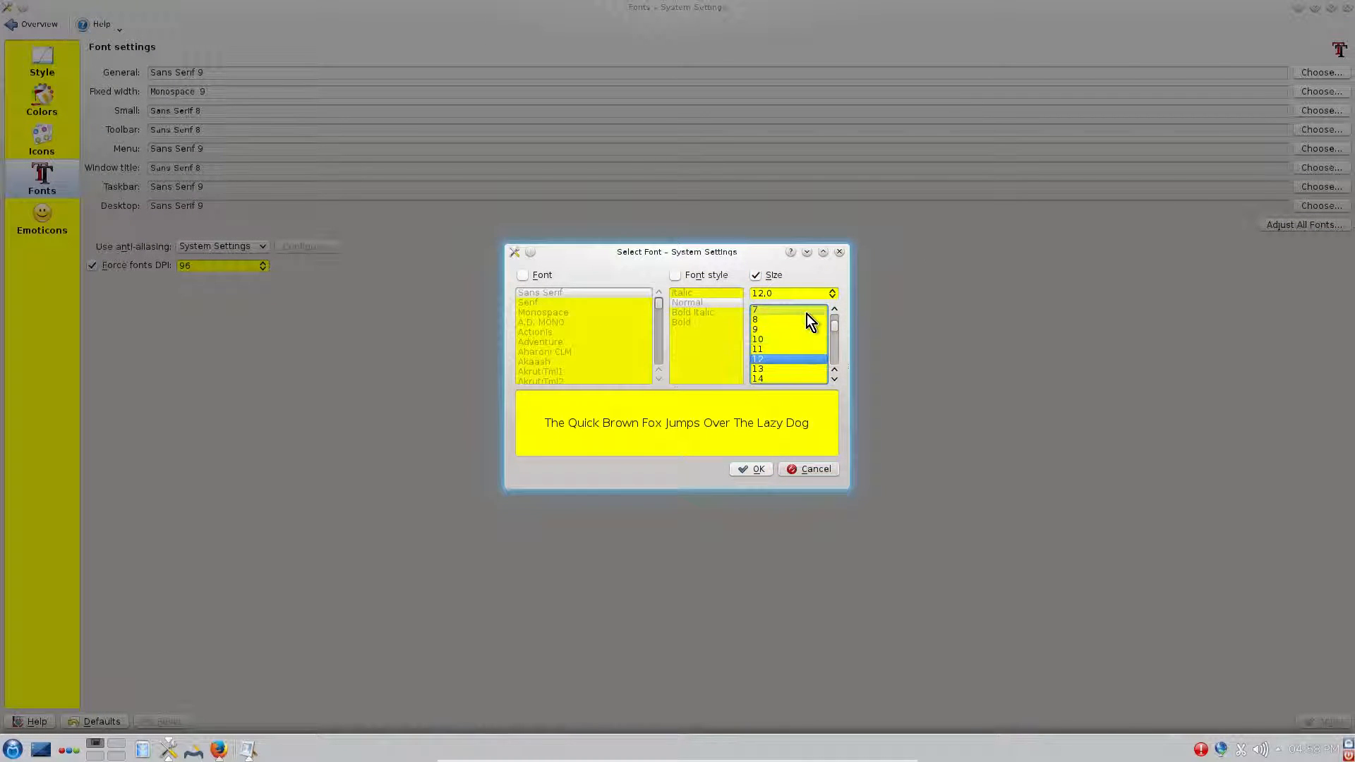
left_click(523, 275)
scroll(569, 322, "down", 4)
scroll(567, 323, "up", 4)
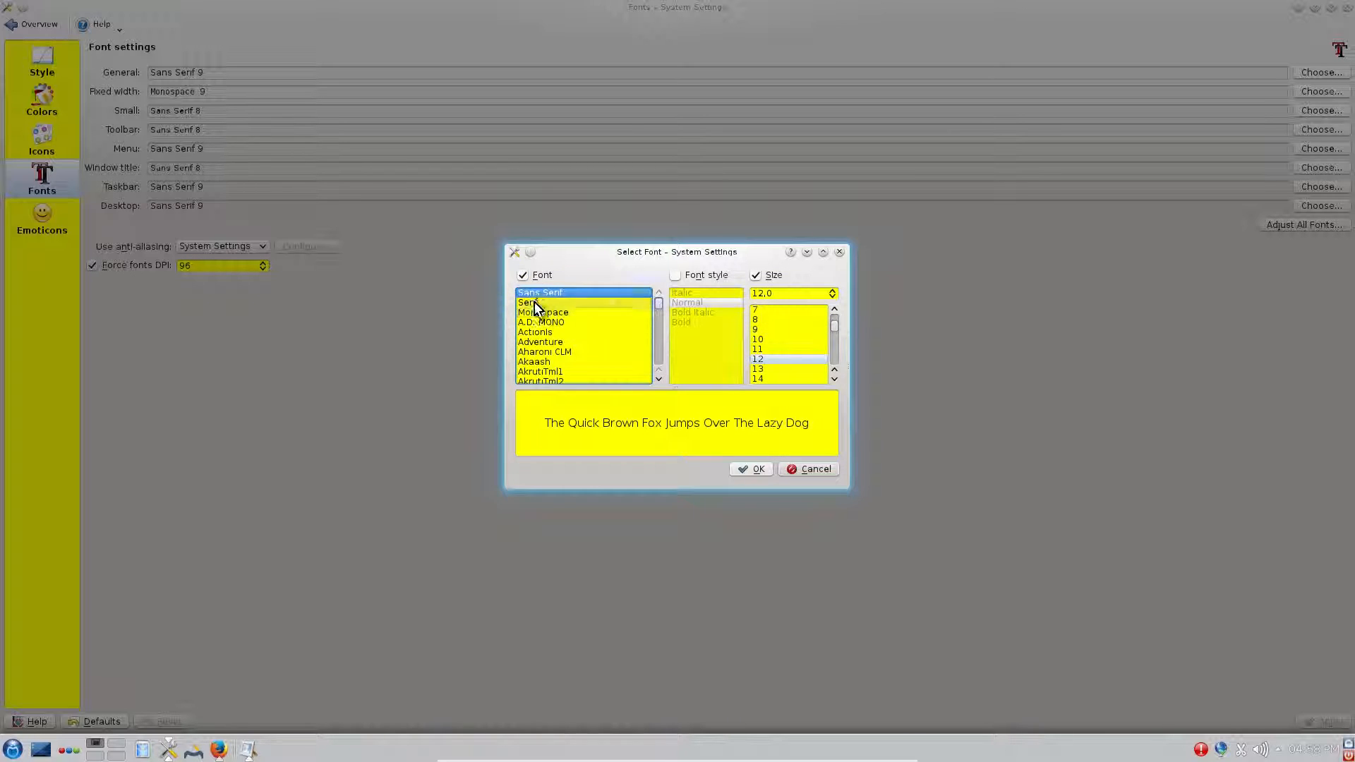
left_click(522, 275)
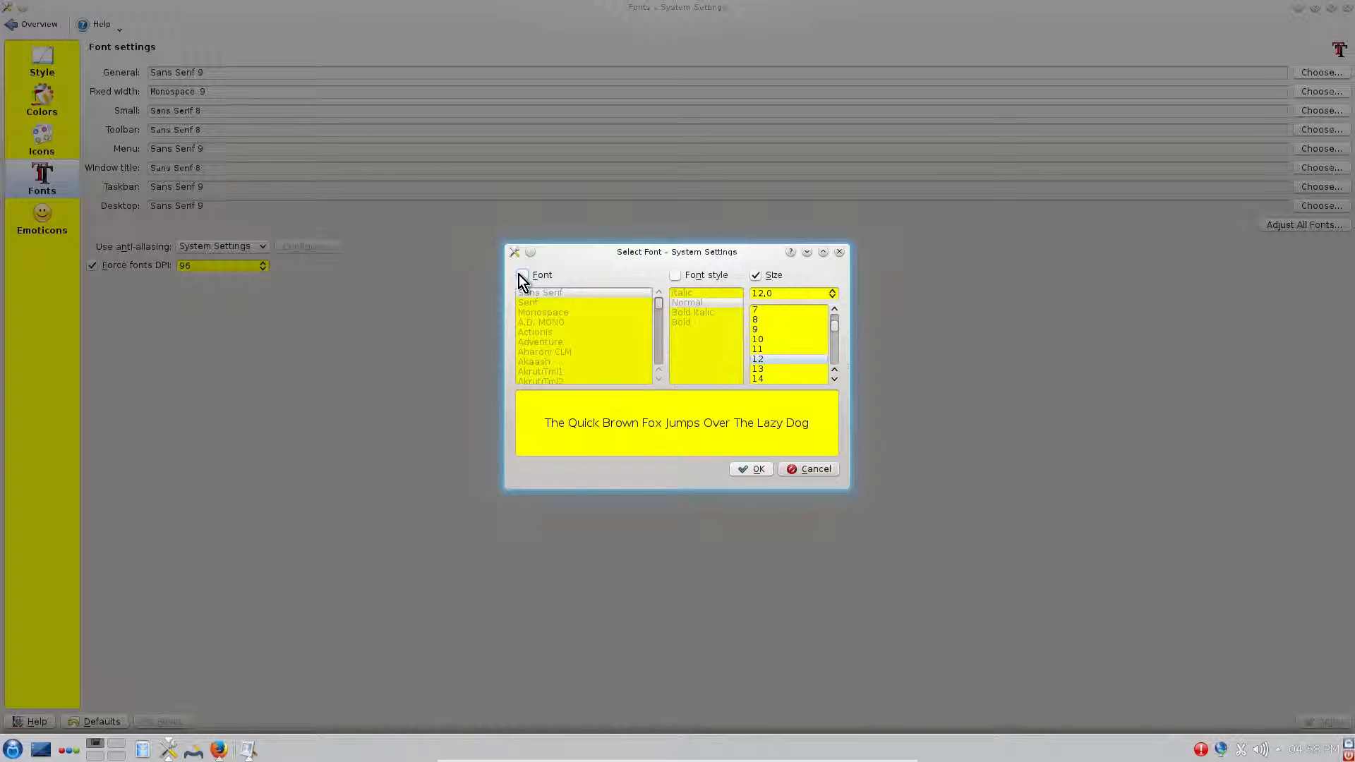
left_click(751, 469)
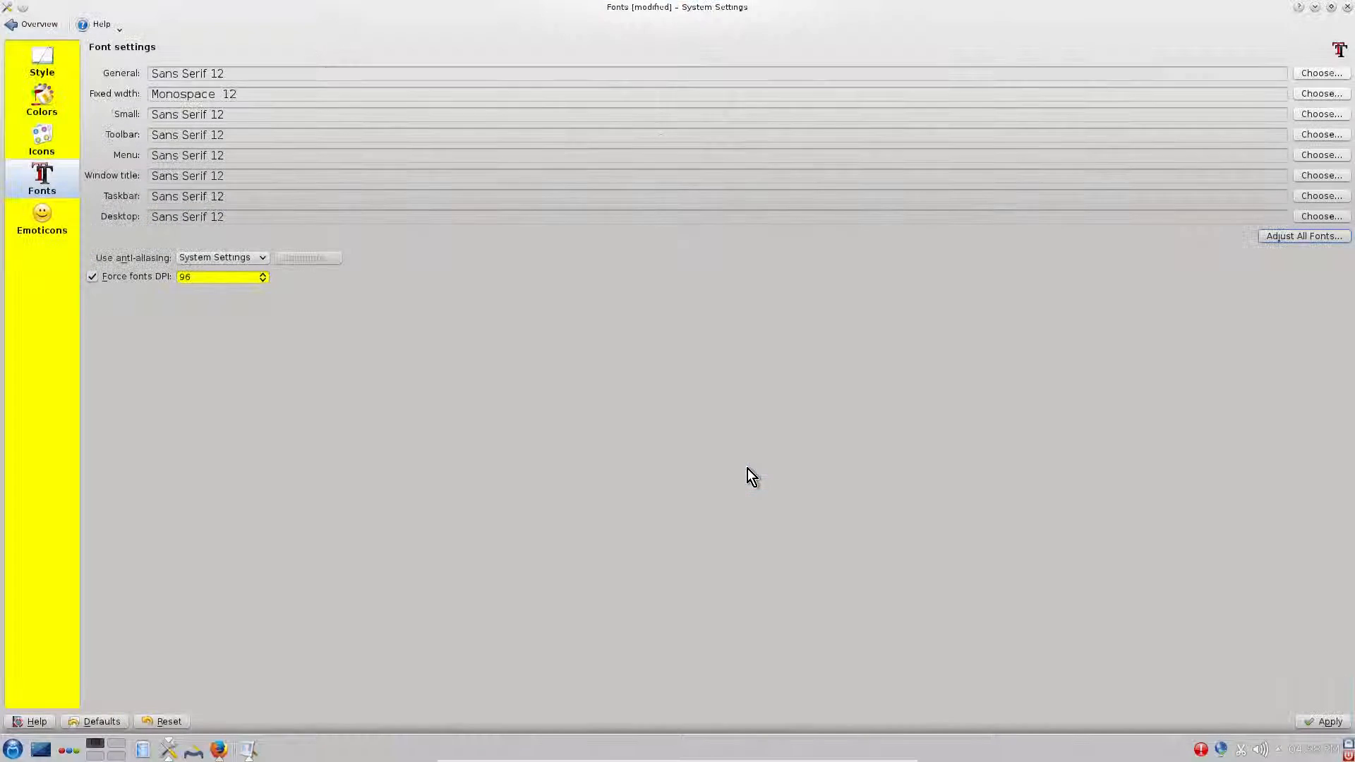
left_click(1327, 723)
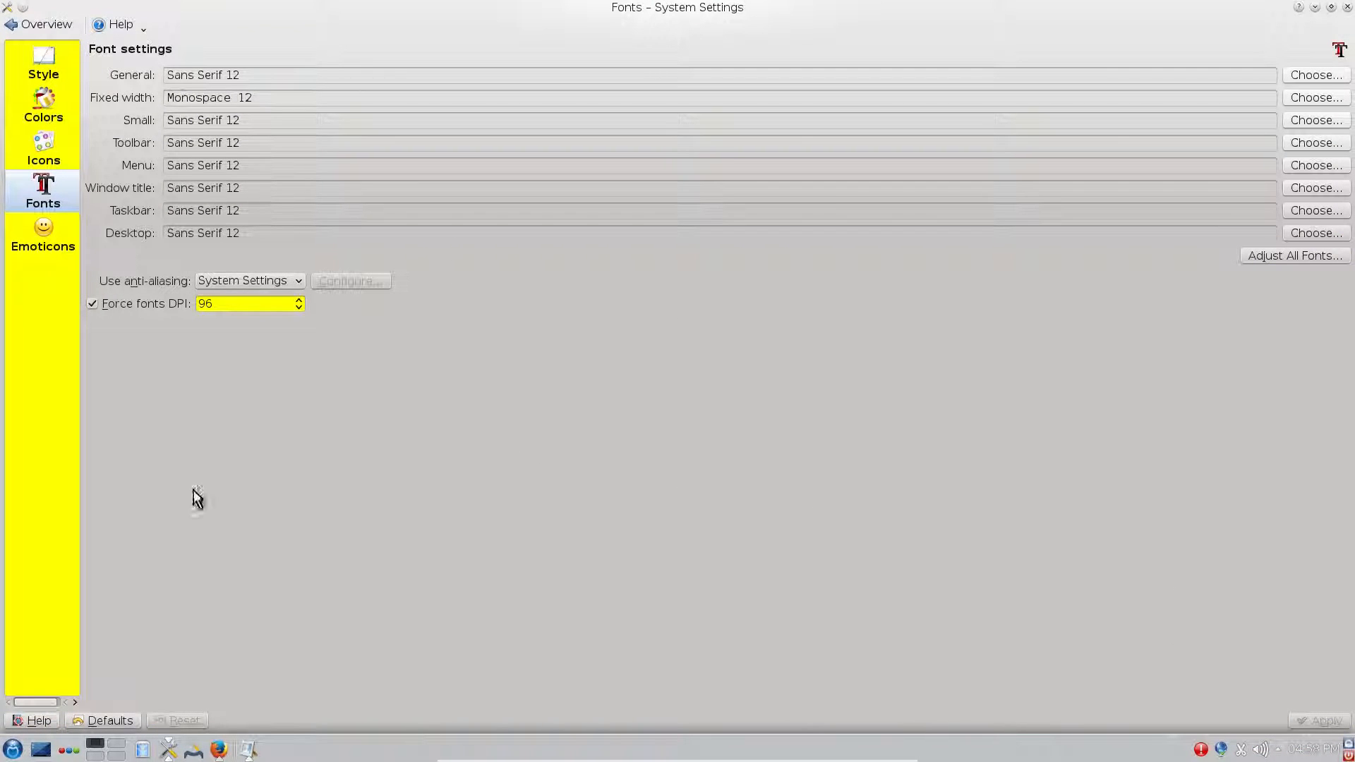
- Check the new font size in the file manager, close it, and view the emoticon theme settings
left_click(142, 749)
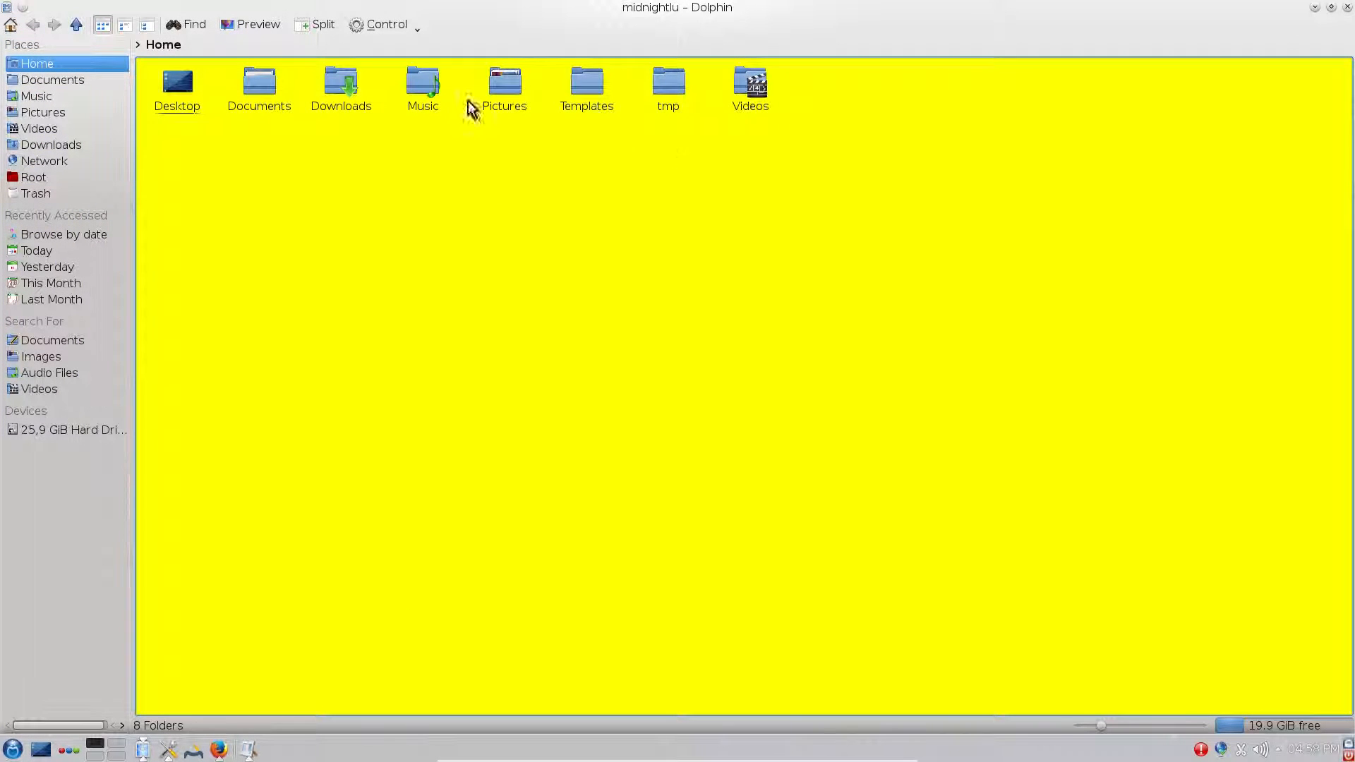
left_click(1347, 7)
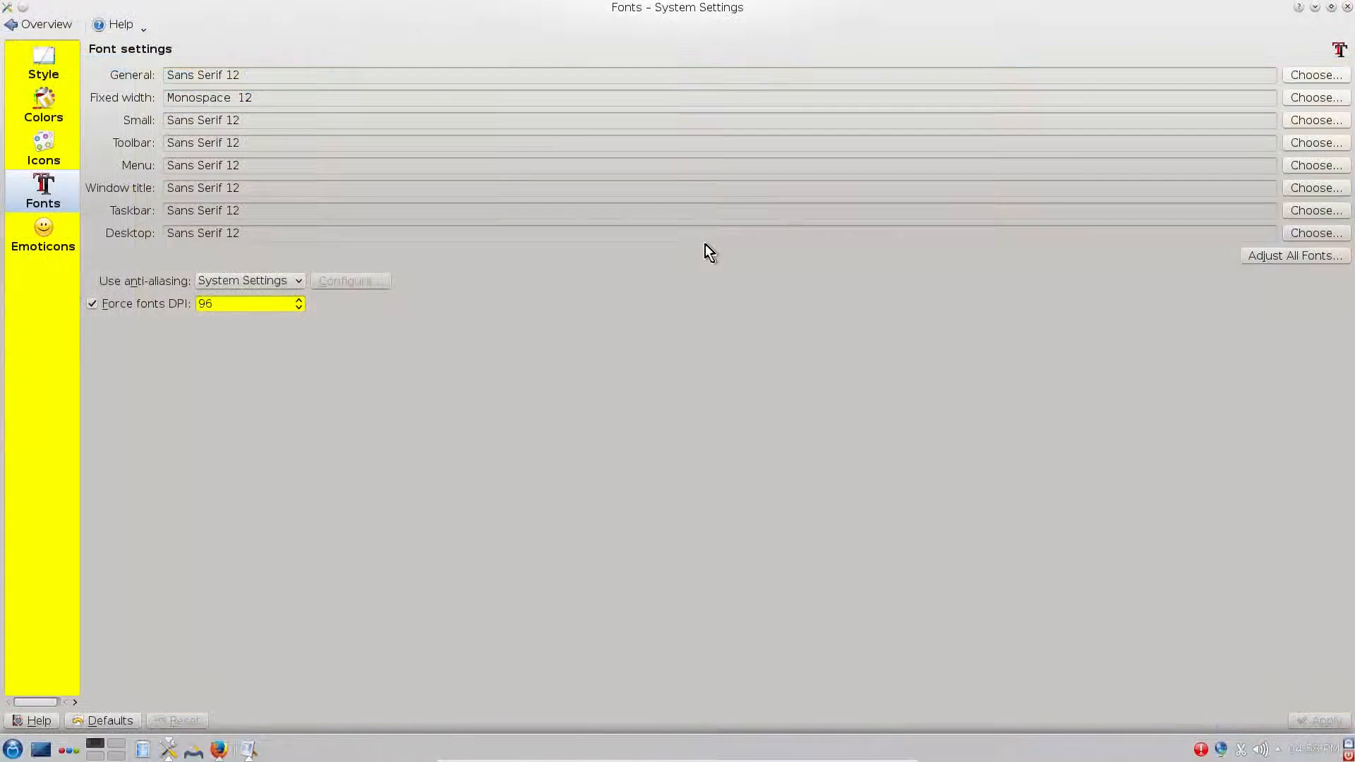
left_click(41, 250)
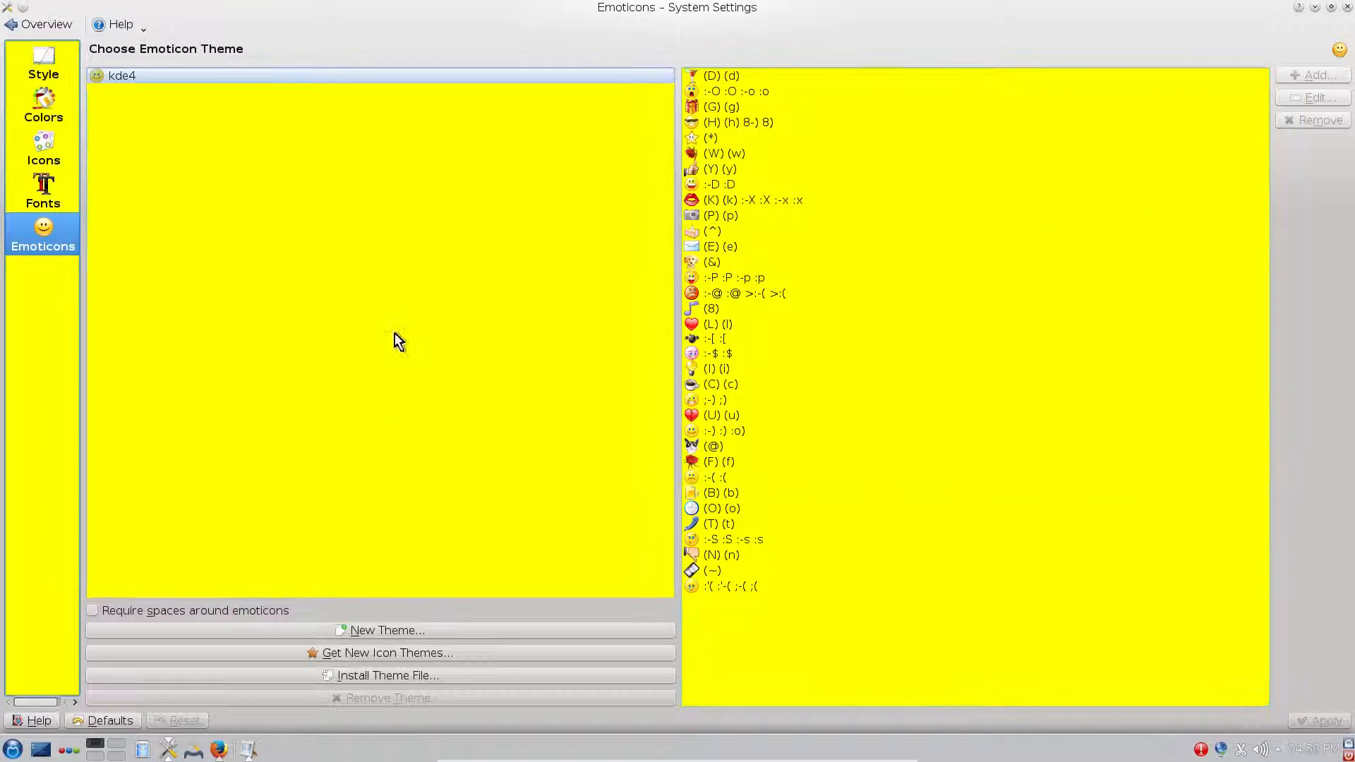
- Open the workspace appearance settings from the overview and select the Plastik window decoration
left_click(27, 27)
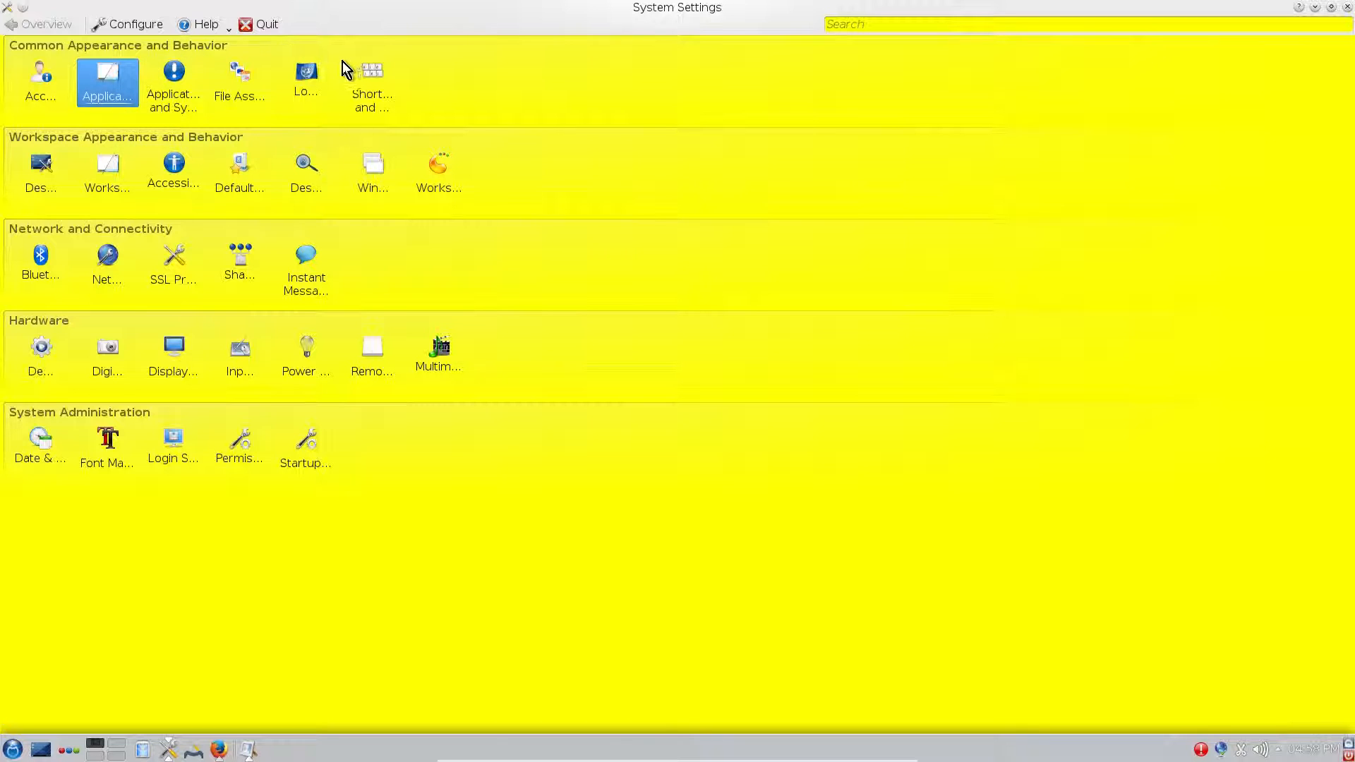
left_click(107, 169)
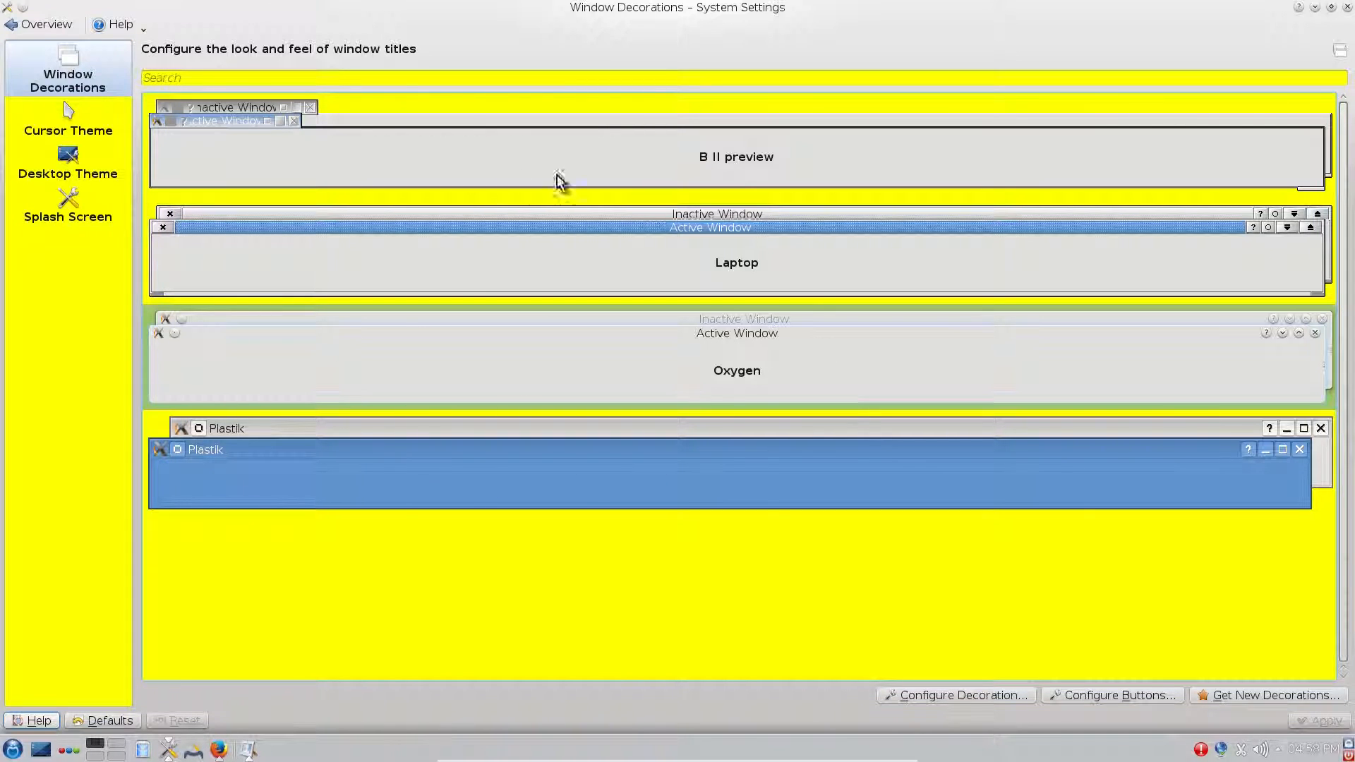
left_click(469, 469)
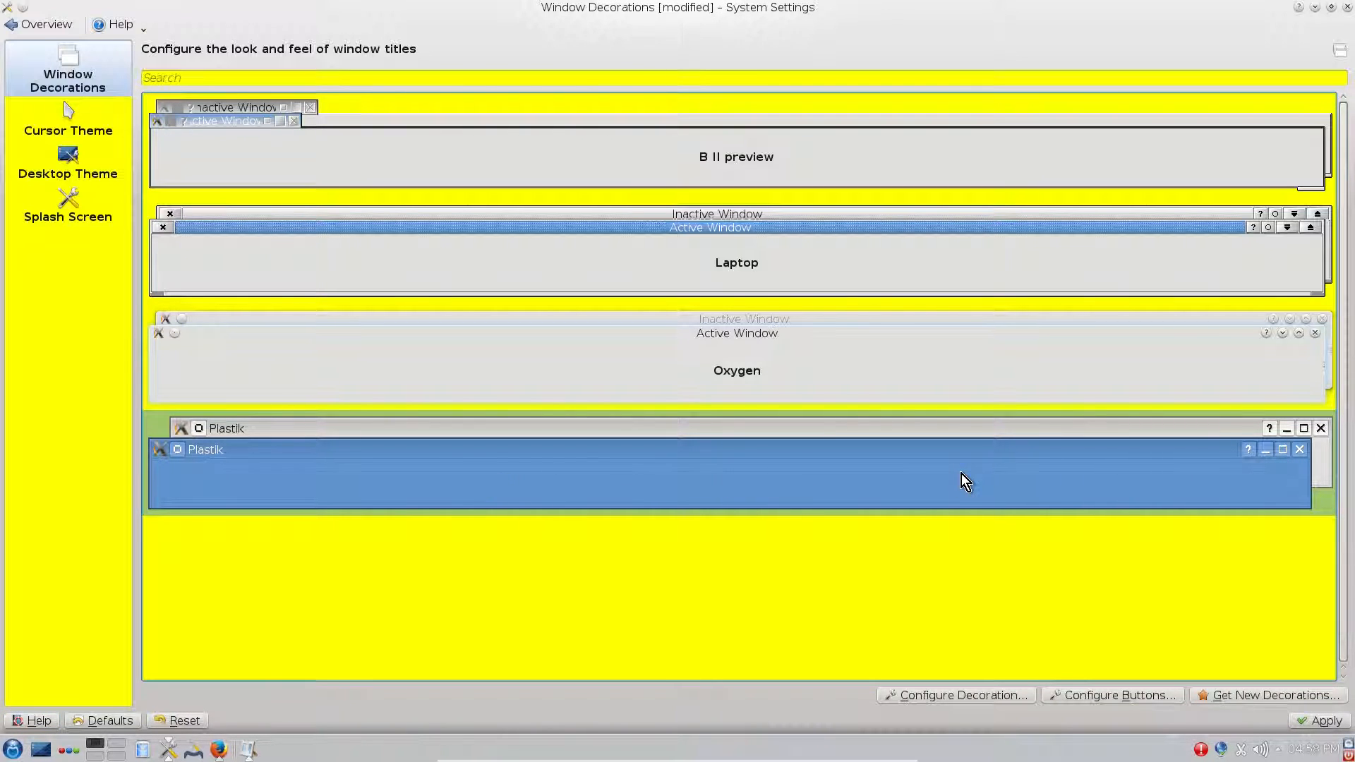
- Enable custom titlebar button positions and remove the Help button and the button beside the window menu icon
left_click(1097, 696)
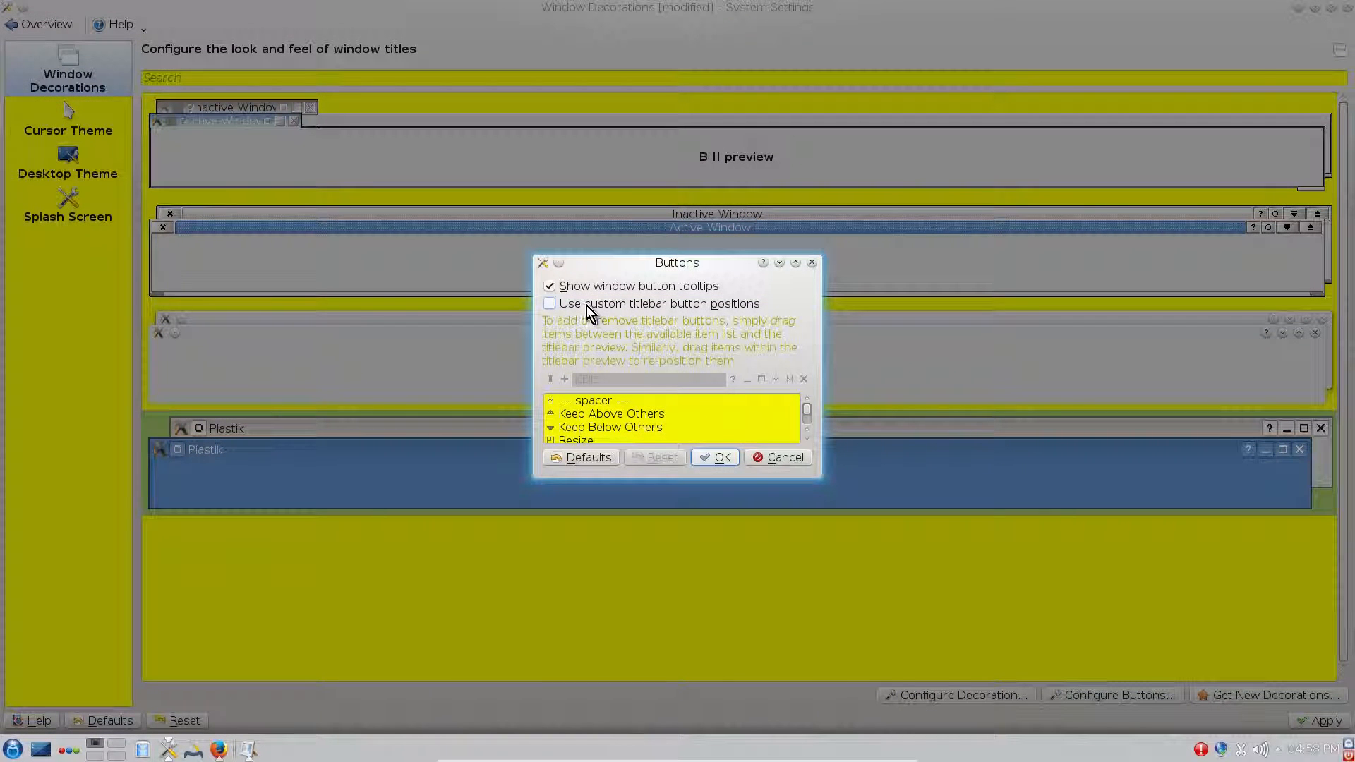
left_click(586, 305)
left_click_drag(733, 379, 711, 409)
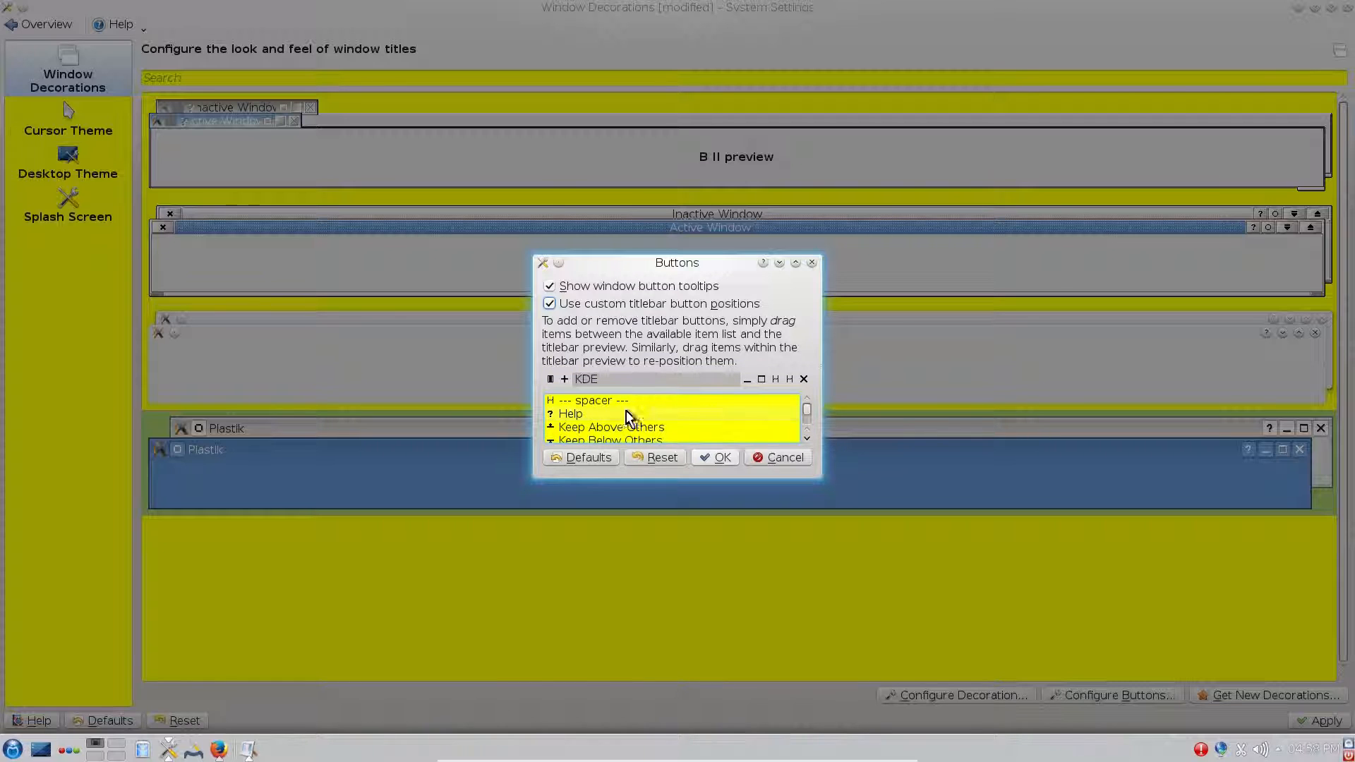
left_click_drag(563, 379, 575, 411)
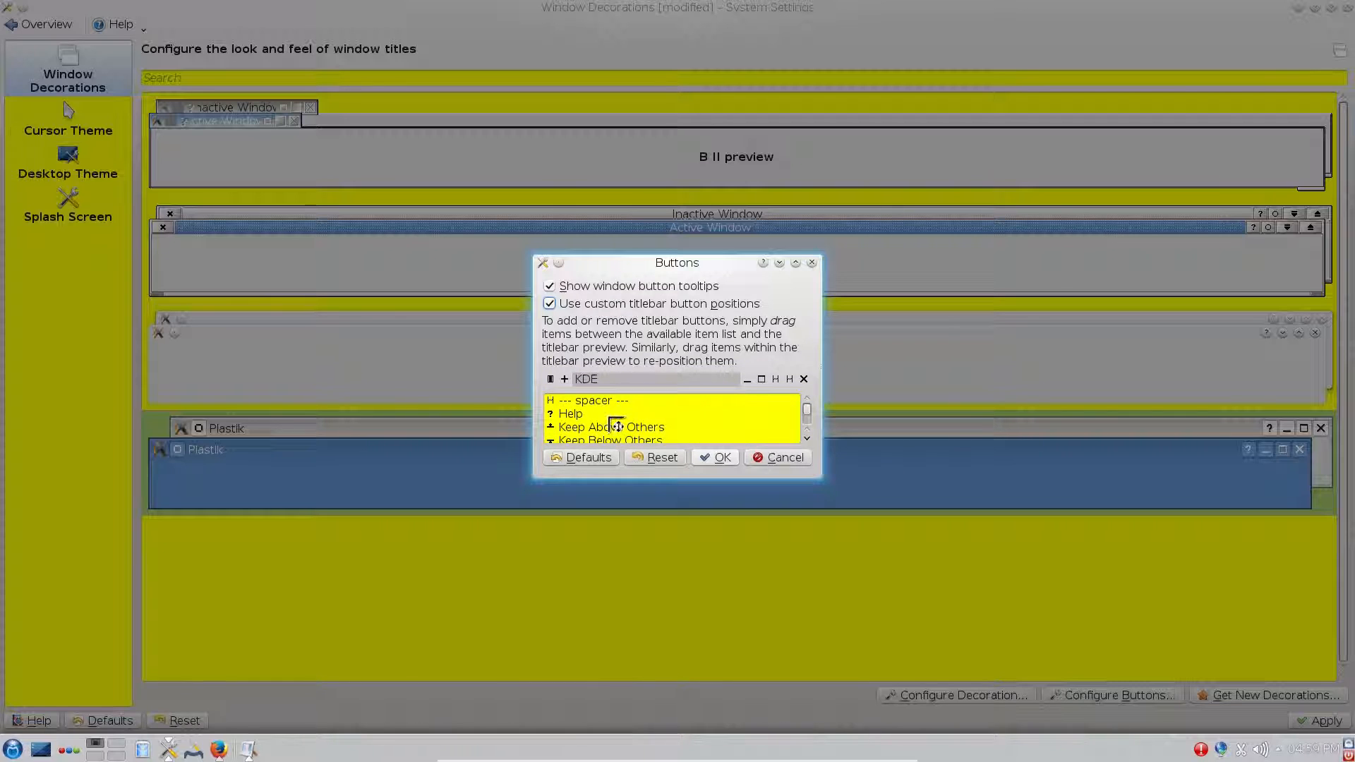
left_click(715, 457)
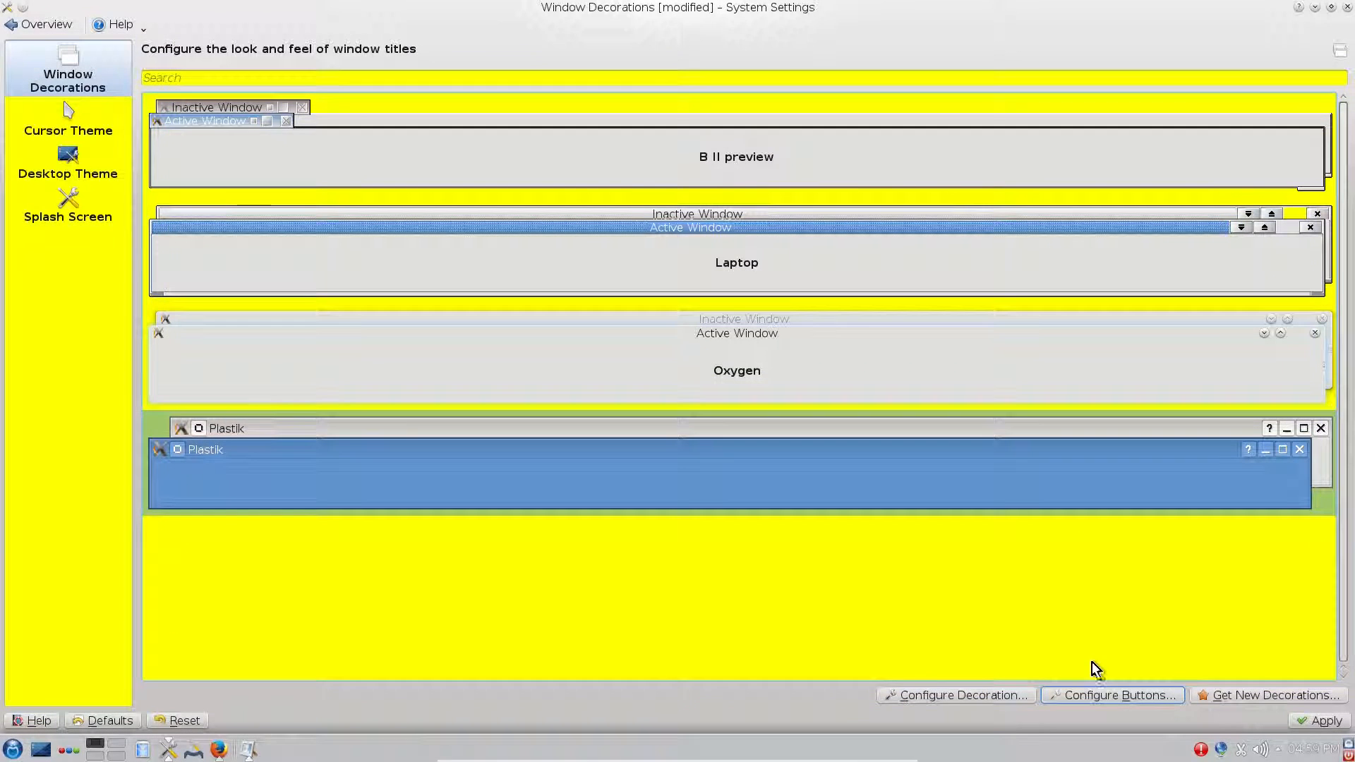
- Set the Plastik decoration's border size and button size to Large and apply the window decoration changes
left_click(968, 694)
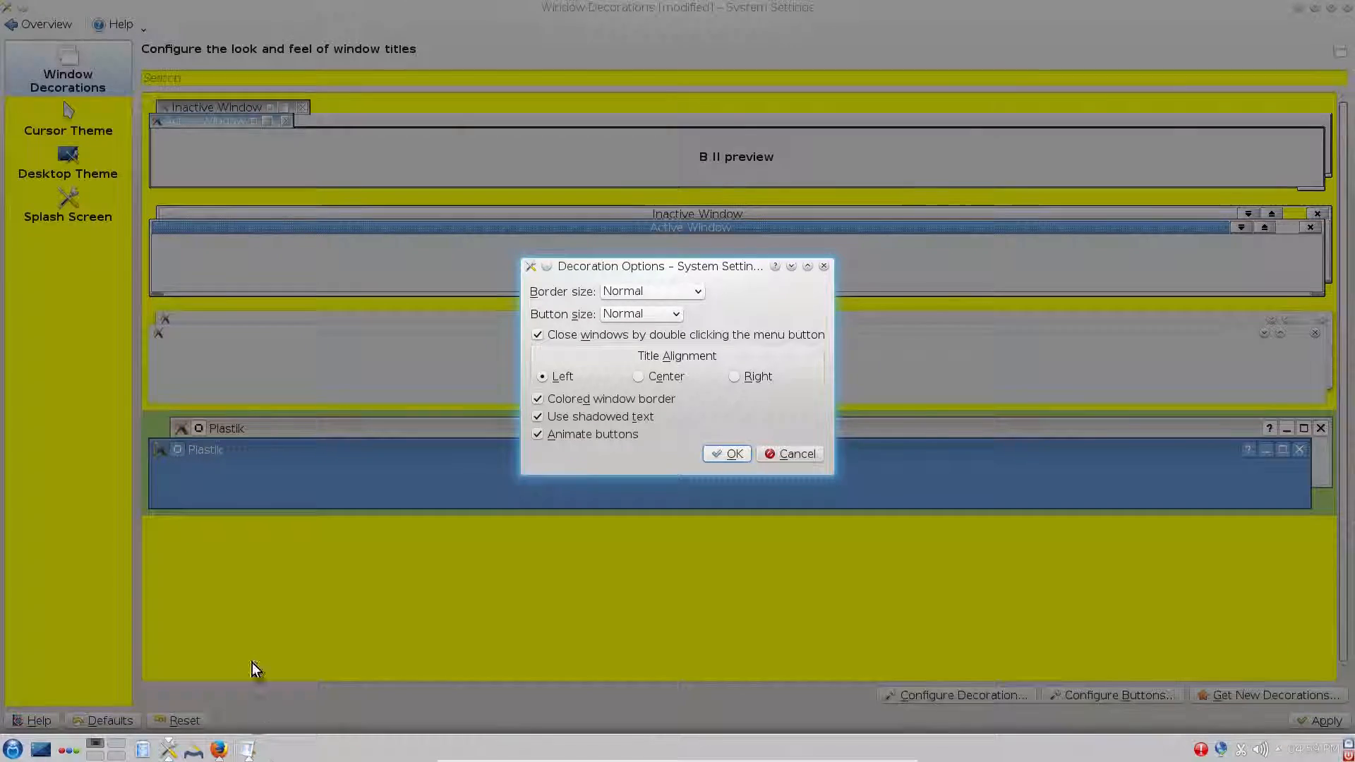
left_click(646, 291)
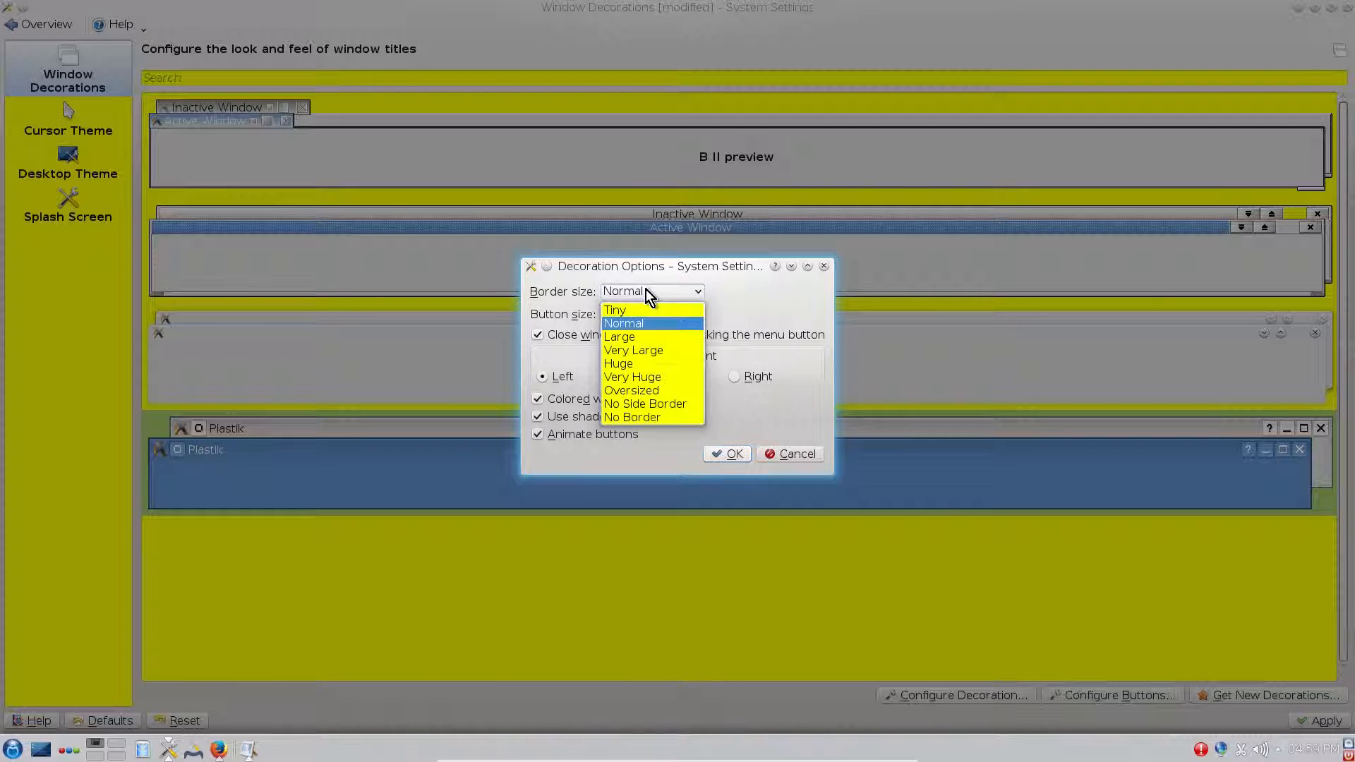
left_click(647, 336)
left_click(642, 315)
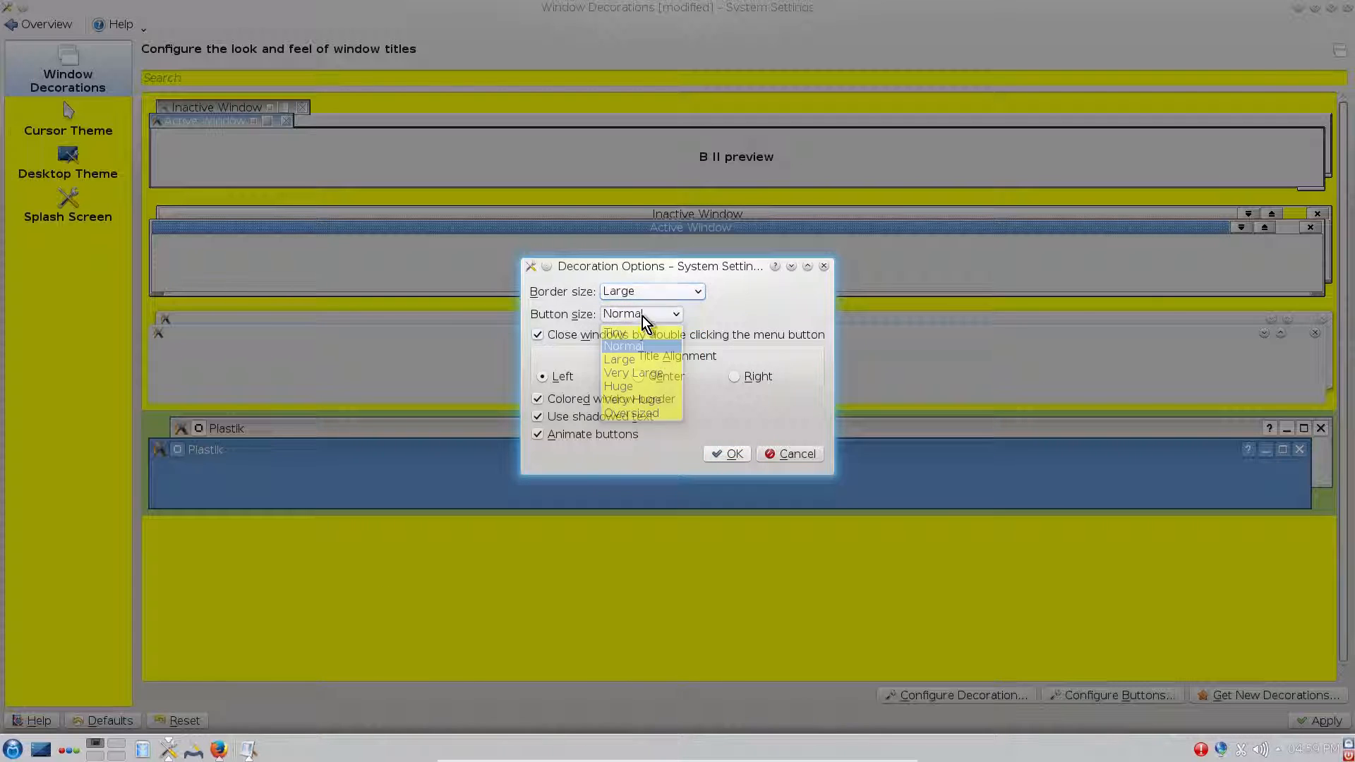
left_click(638, 359)
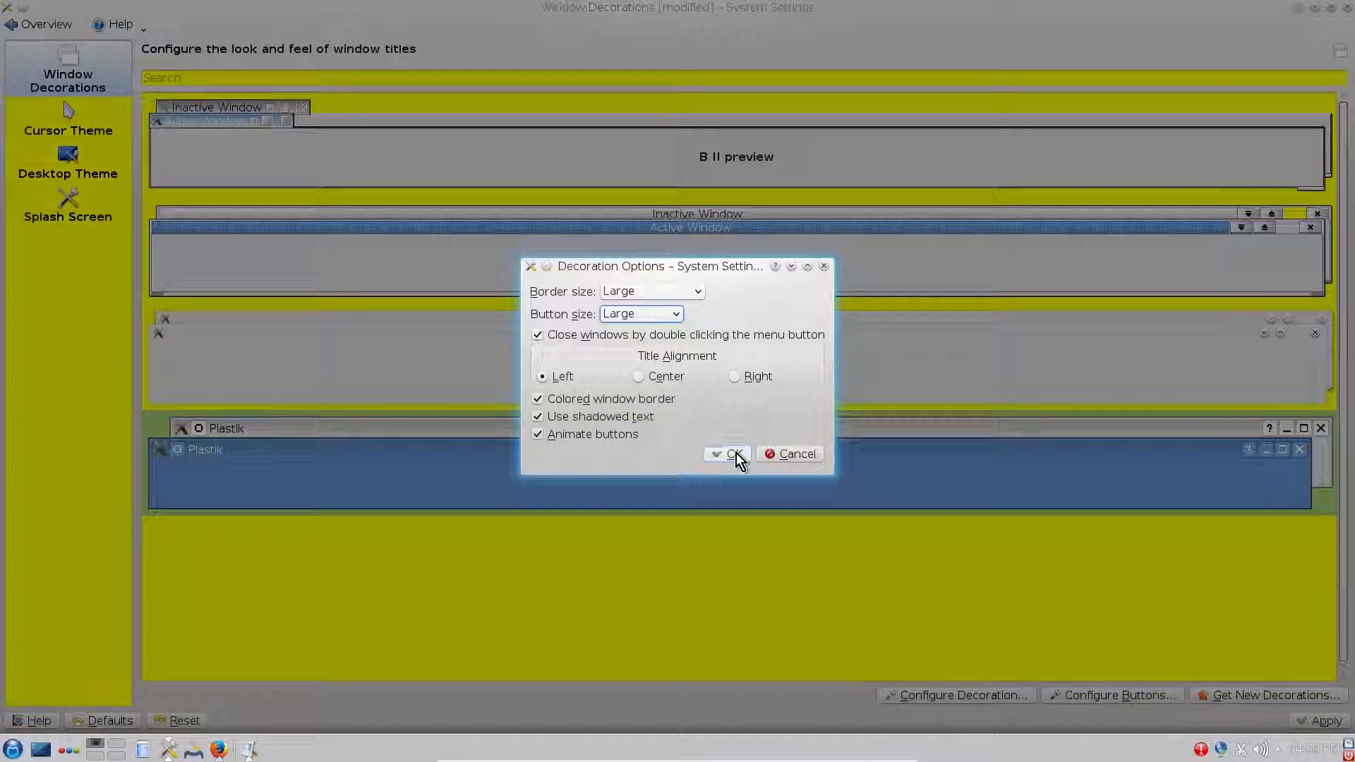
left_click(733, 453)
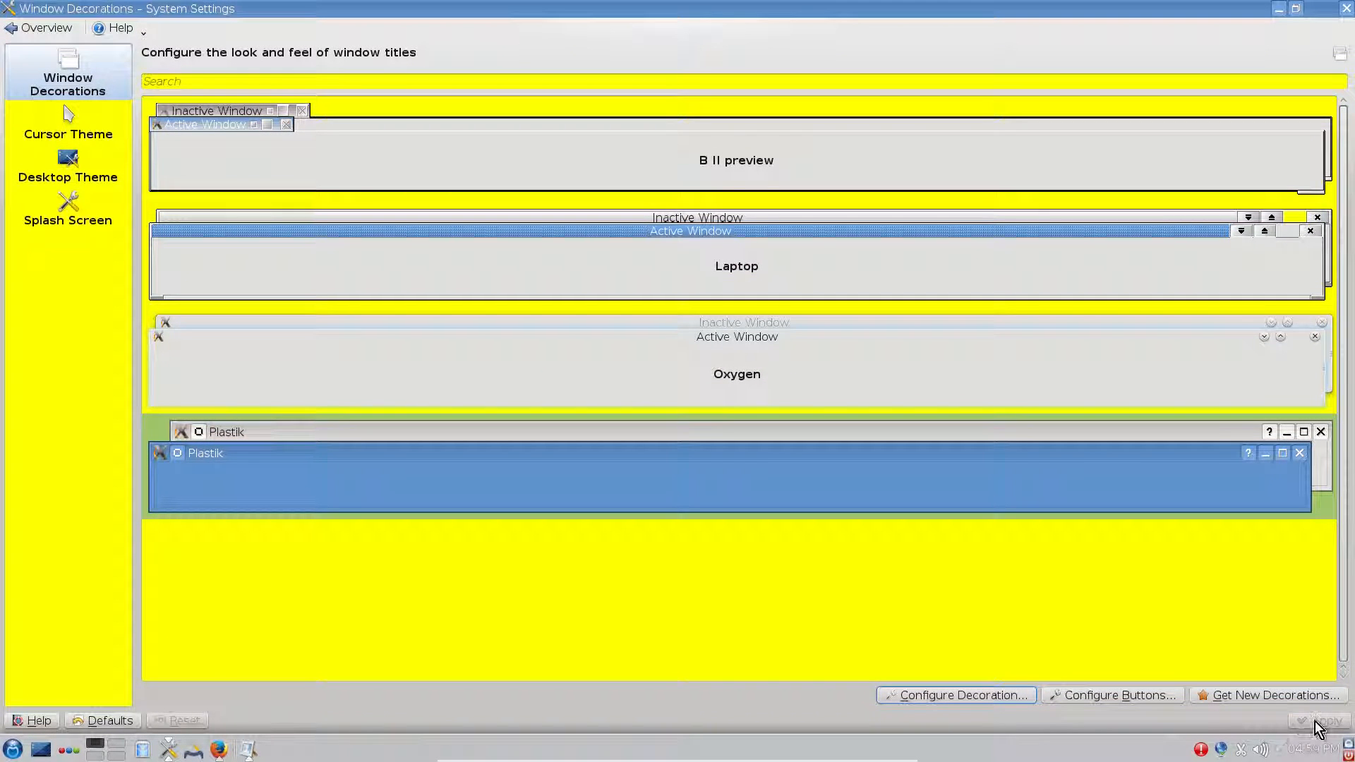
- Inspect the new window decoration on an unmaximized file manager window, minimizing the other windows and moving it over the desktop
left_click(143, 749)
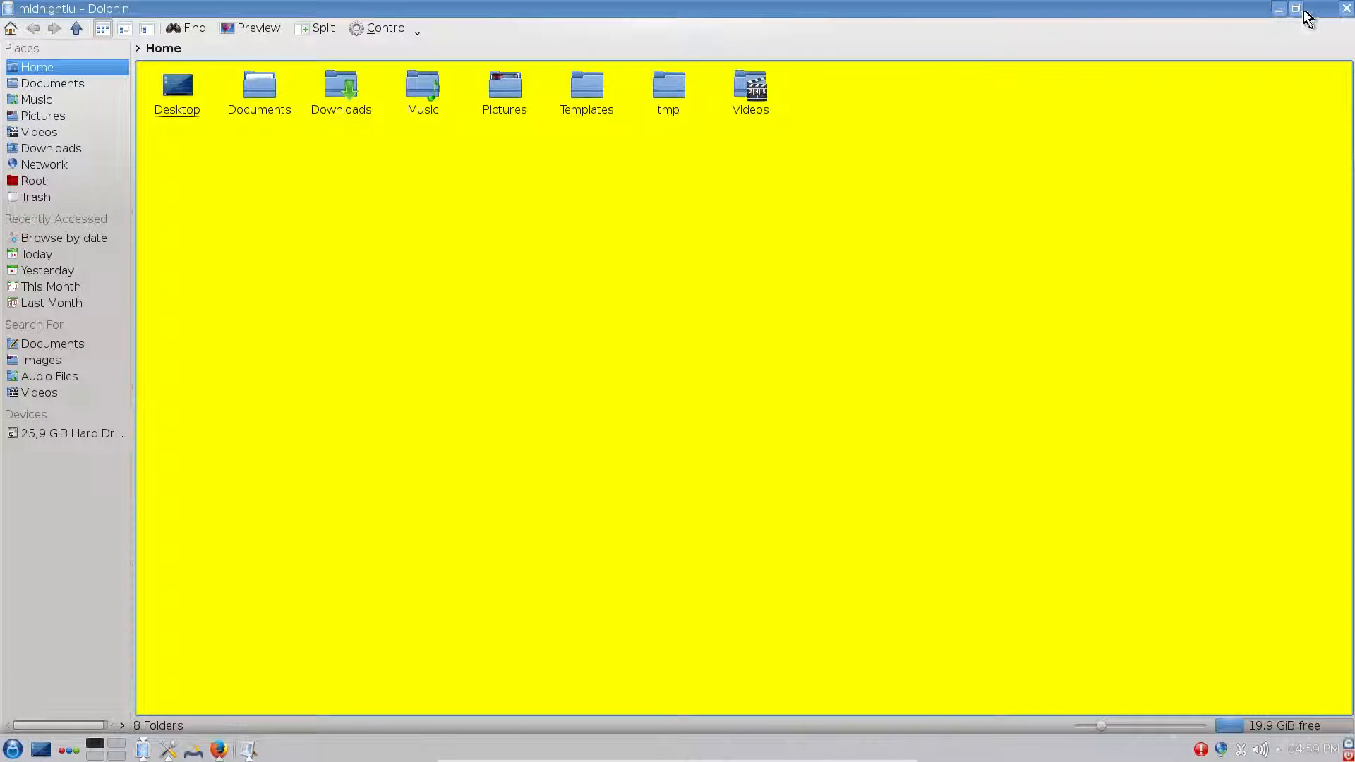
double_click(851, 16)
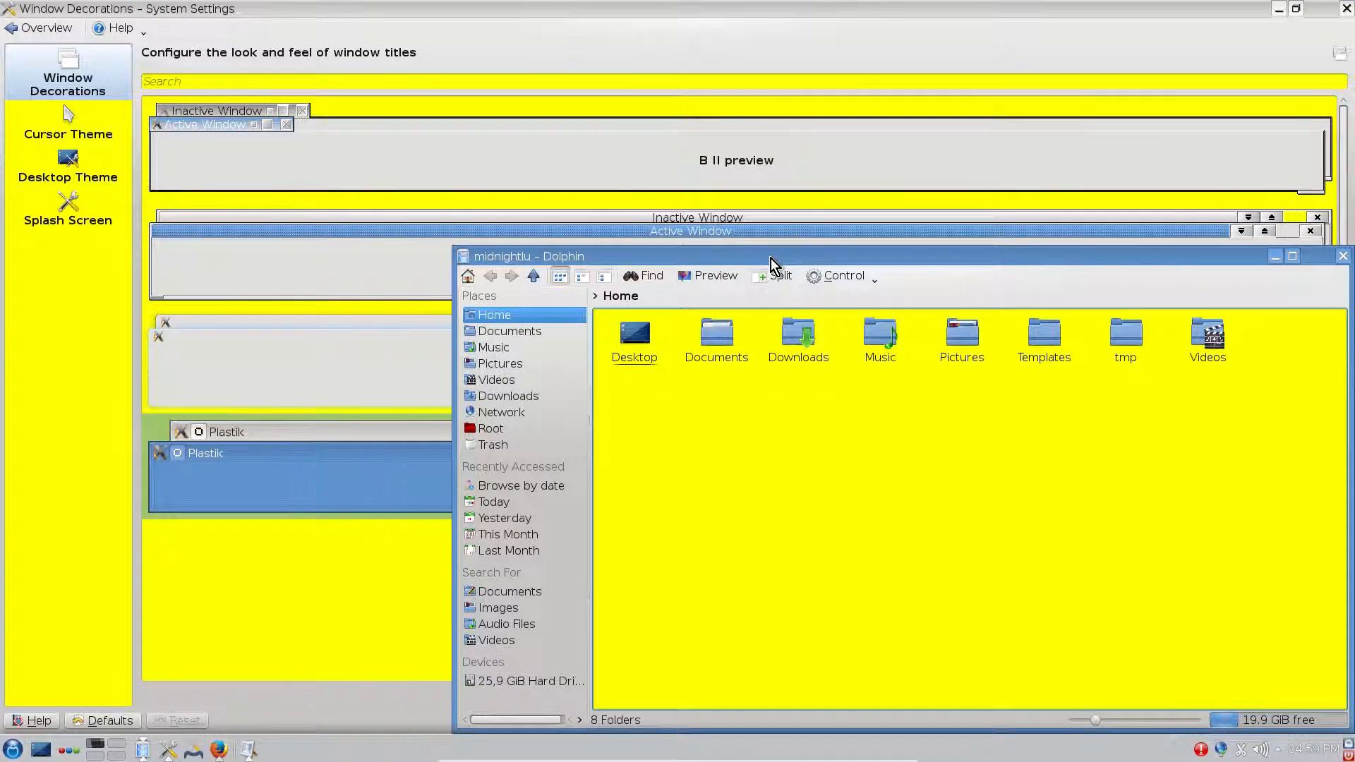
left_click_drag(771, 259, 620, 226)
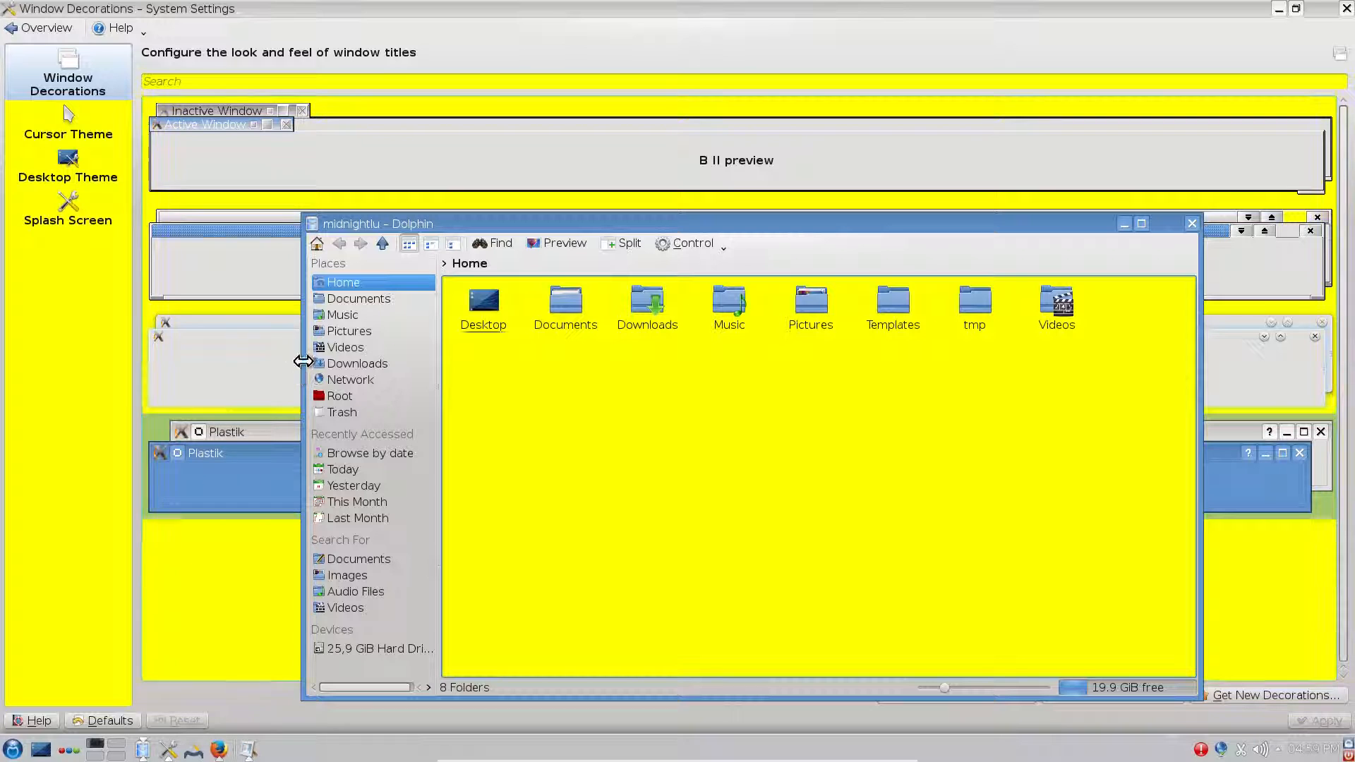
left_click(1279, 10)
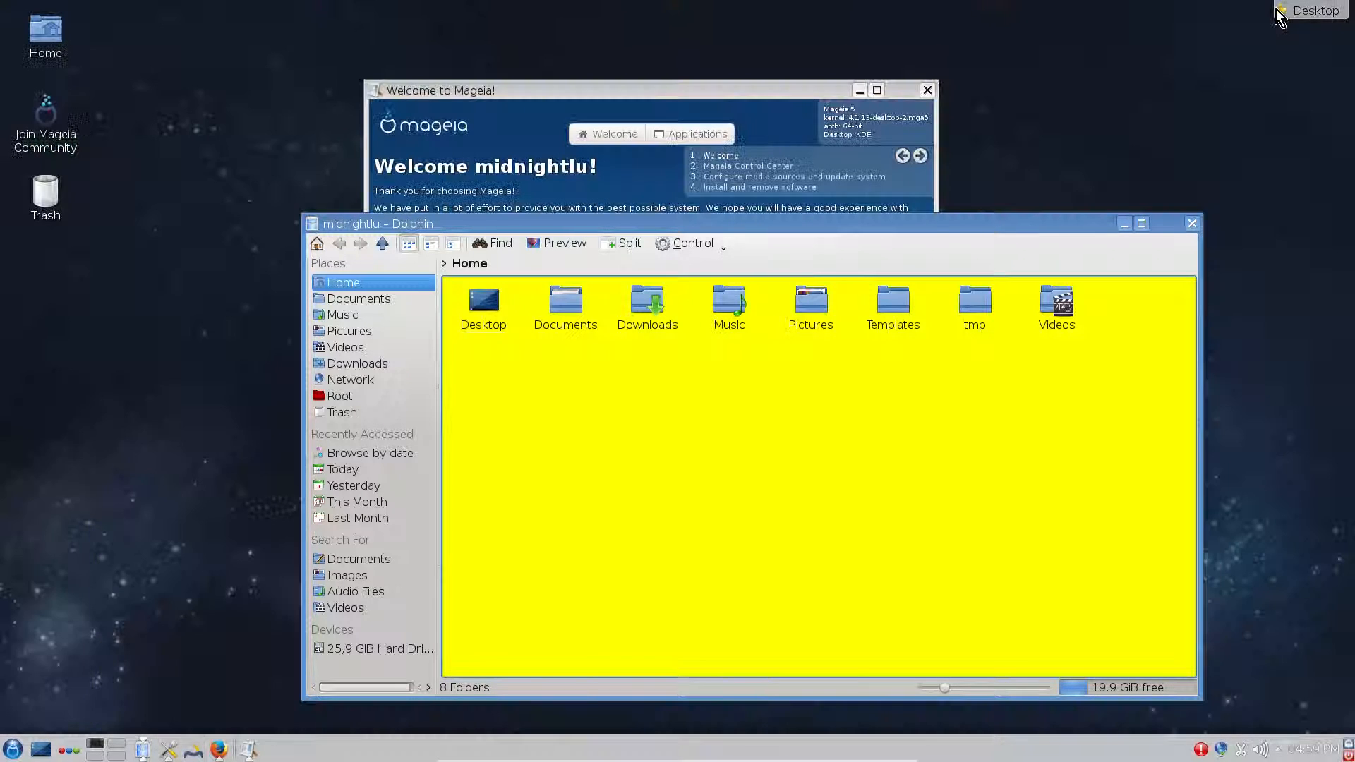
left_click(859, 90)
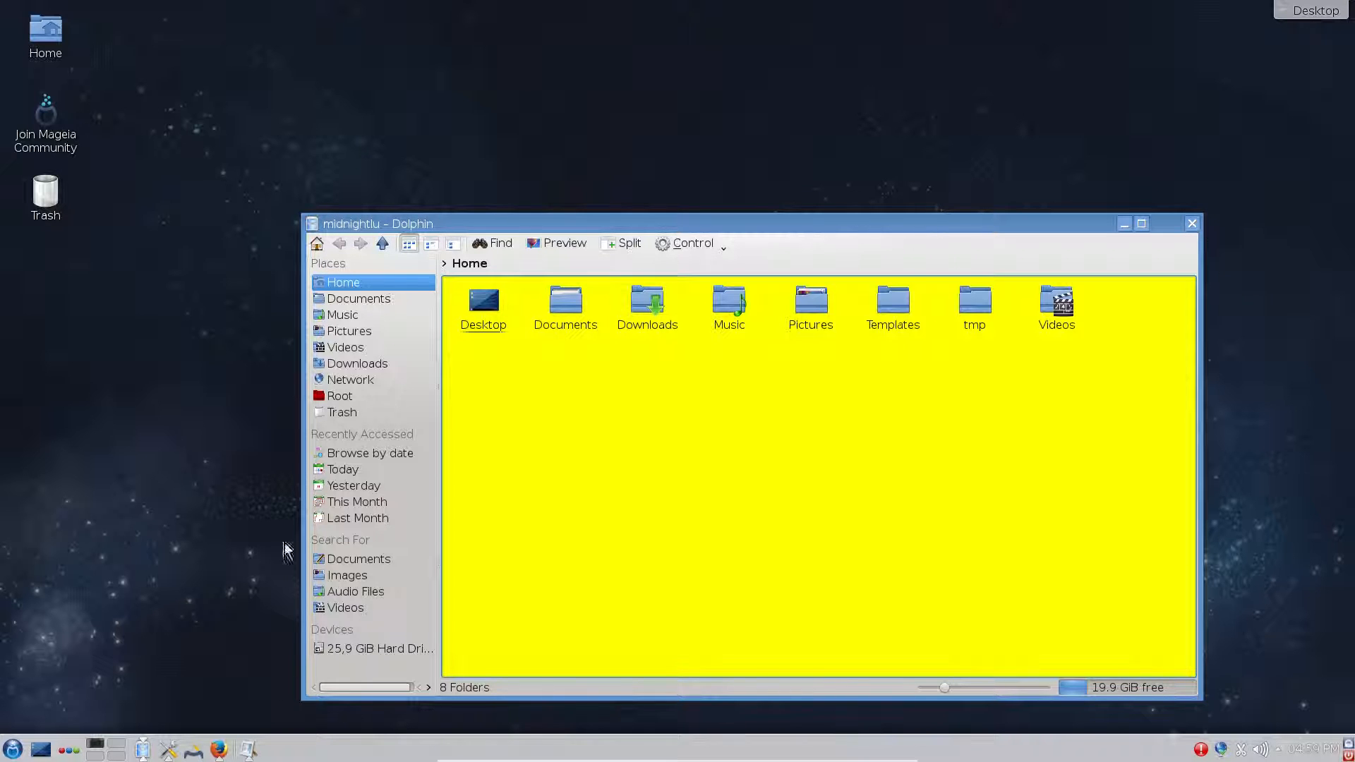
left_click_drag(673, 223, 670, 99)
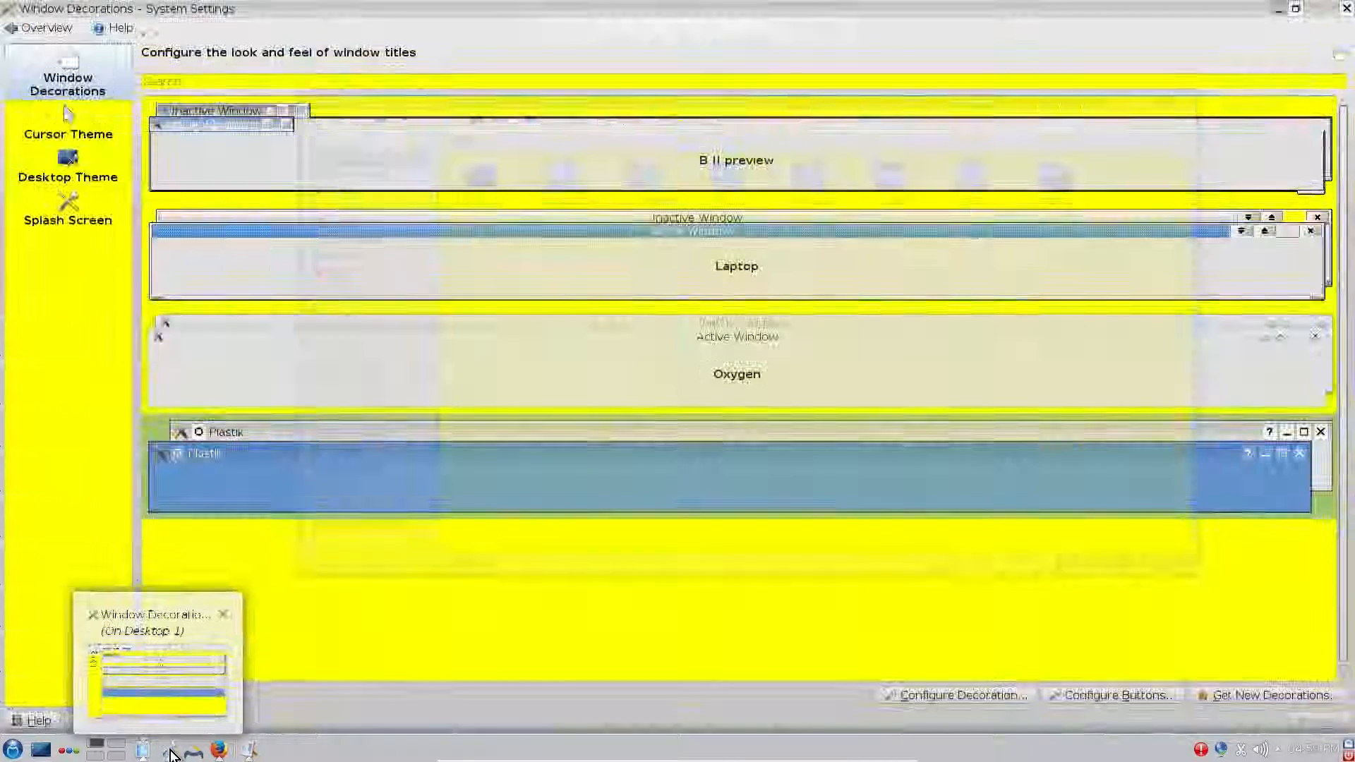
- Back in System Settings, remove the two spacers between the maximize and close titlebar buttons and apply the change
left_click(171, 754)
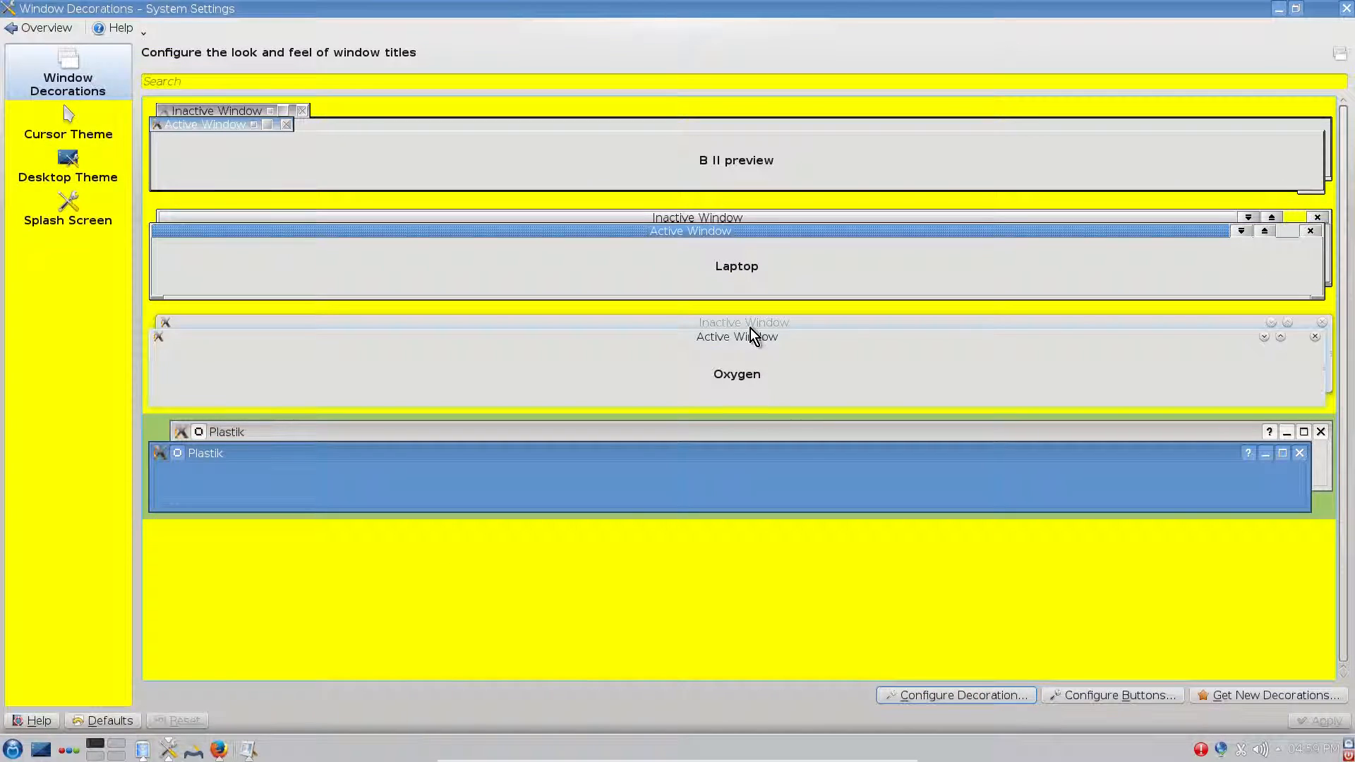
left_click(1087, 695)
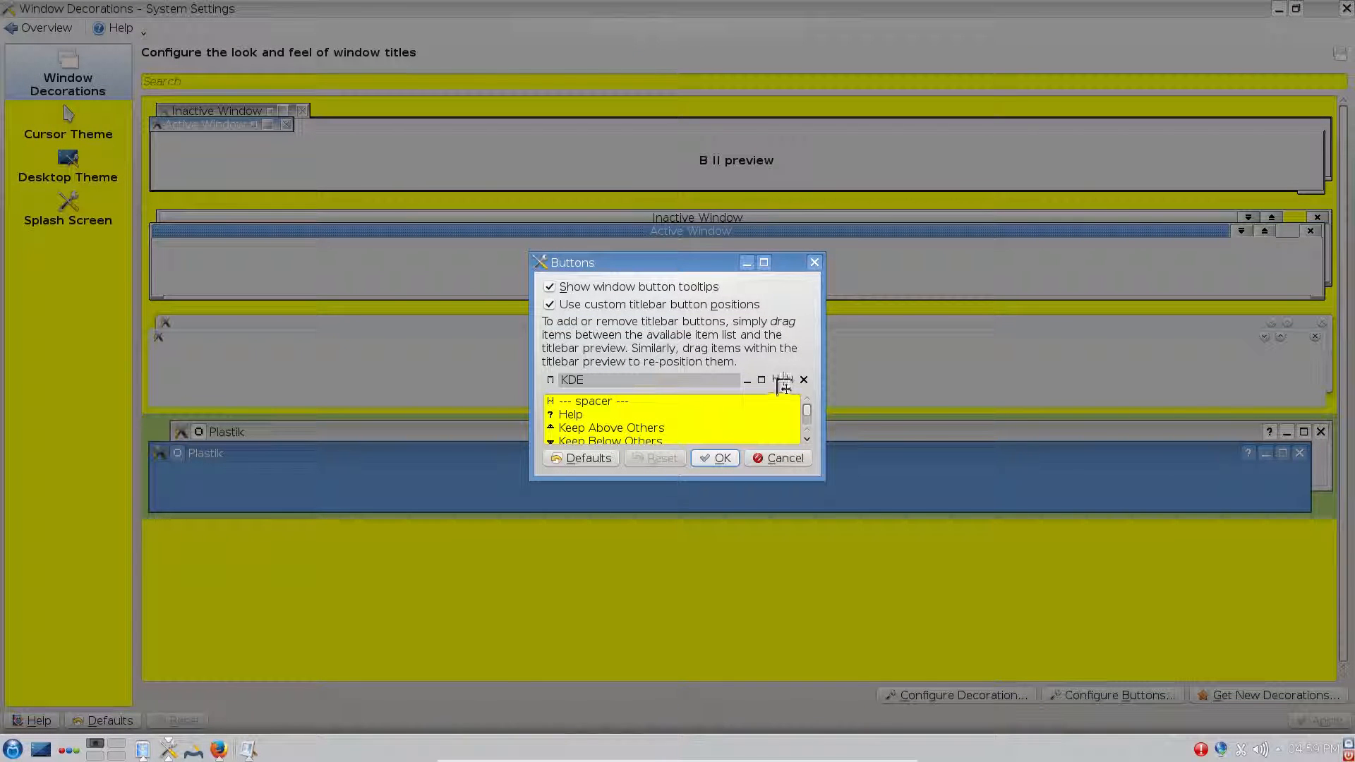
left_click_drag(785, 386, 782, 416)
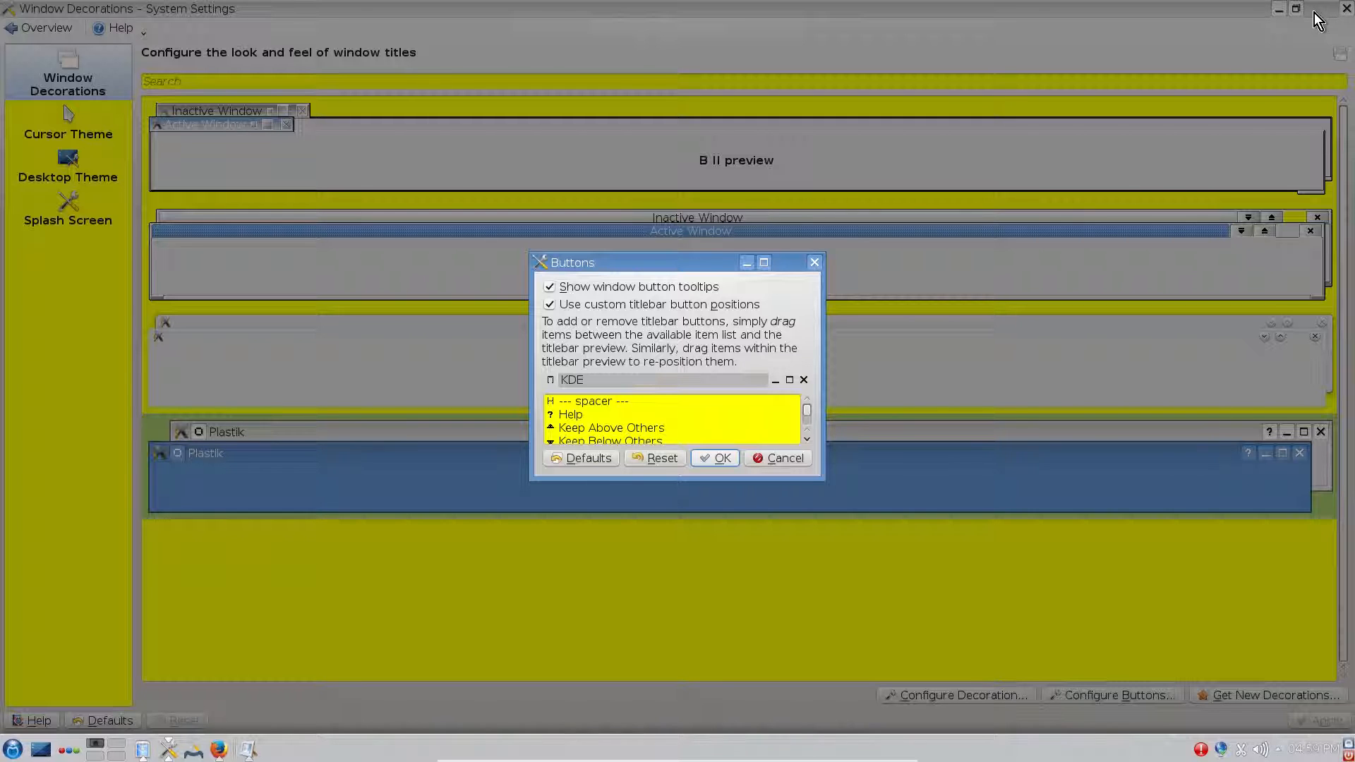
left_click(721, 461)
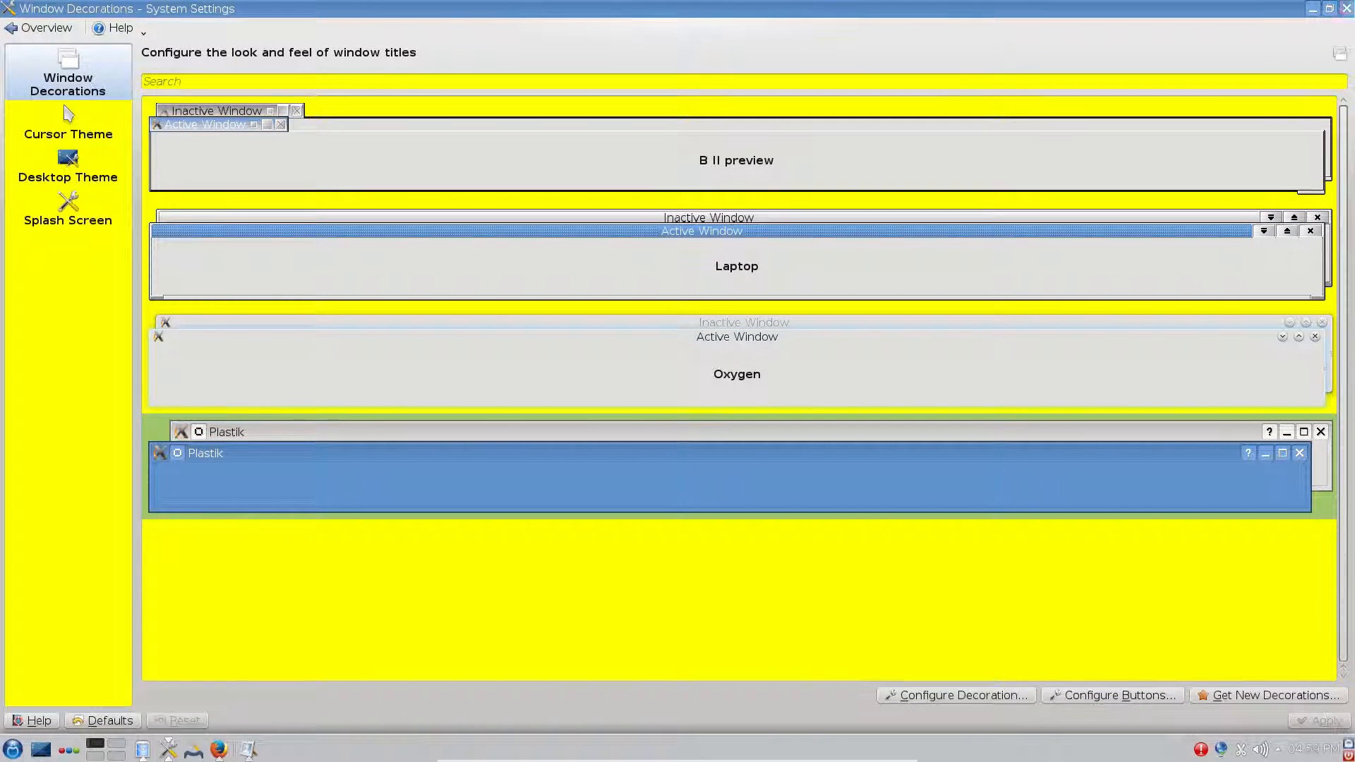
- Preview the Oxygen White and contrastlarge mouse cursor themes in the cursor theme settings
left_click(103, 118)
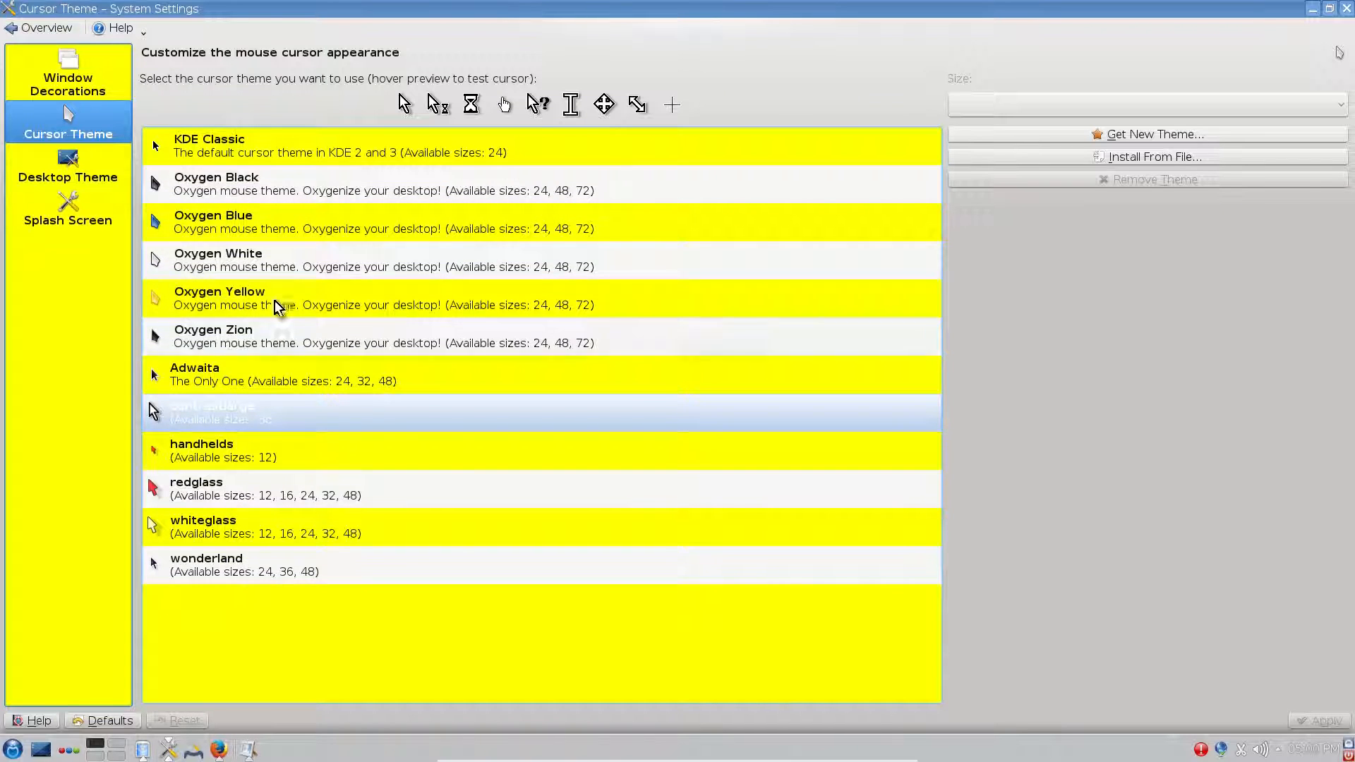
left_click(268, 261)
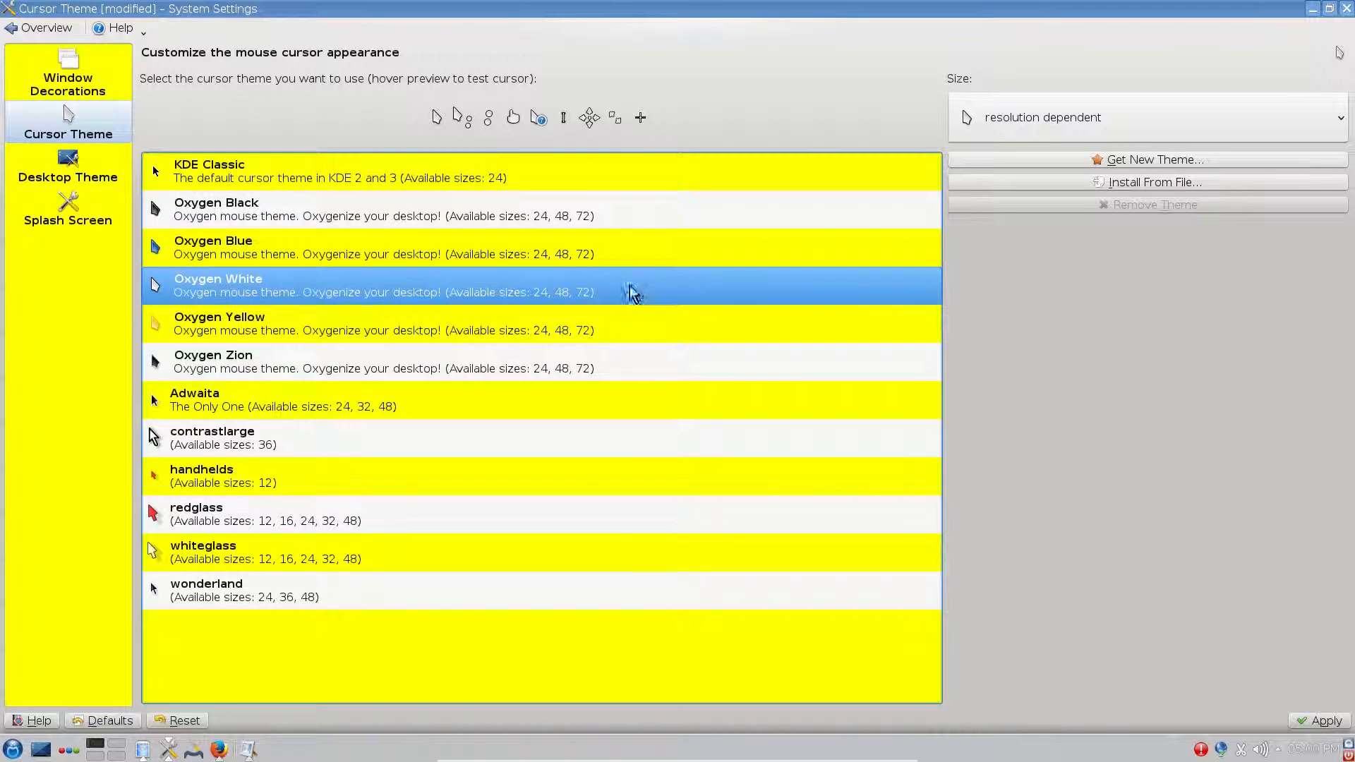
left_click(282, 434)
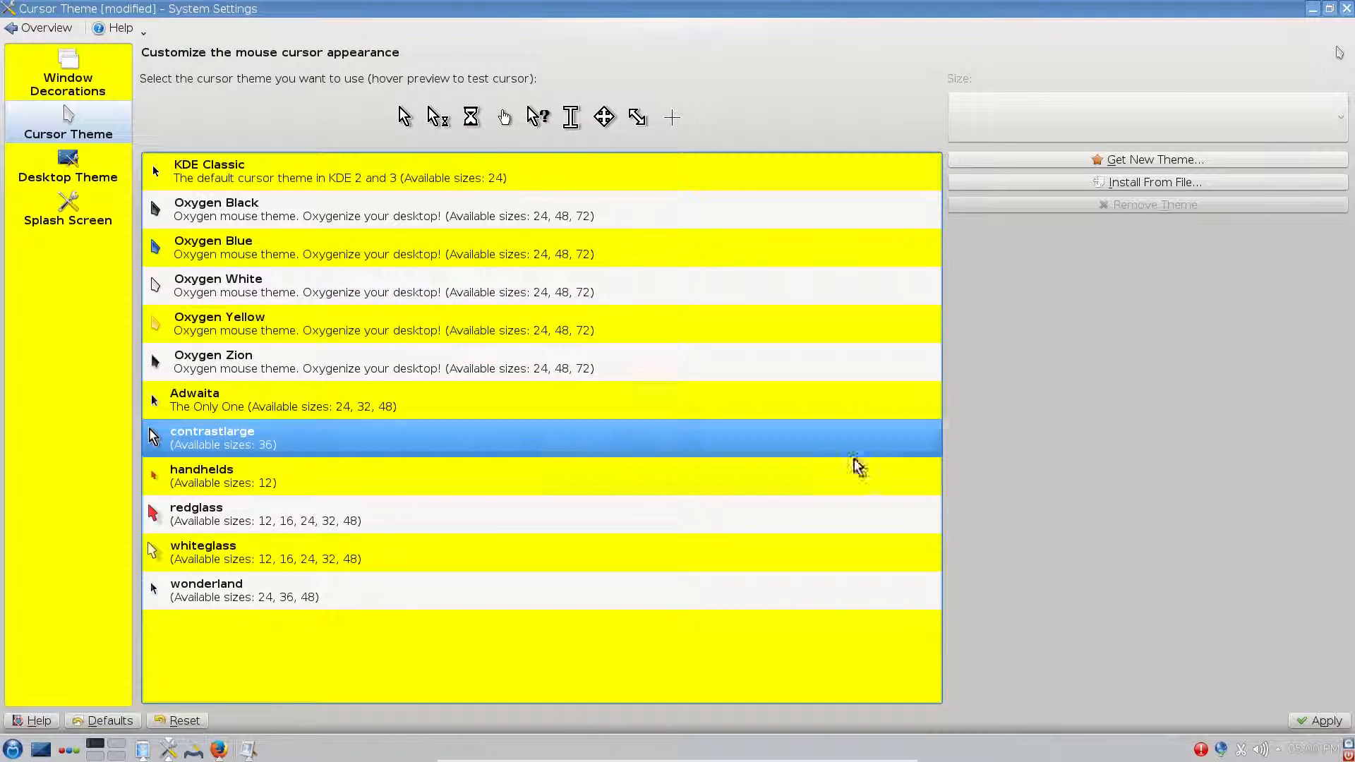
- Apply the contrastlarge cursor theme, and switch the desktop theme to Oxygen and apply it
left_click(1326, 720)
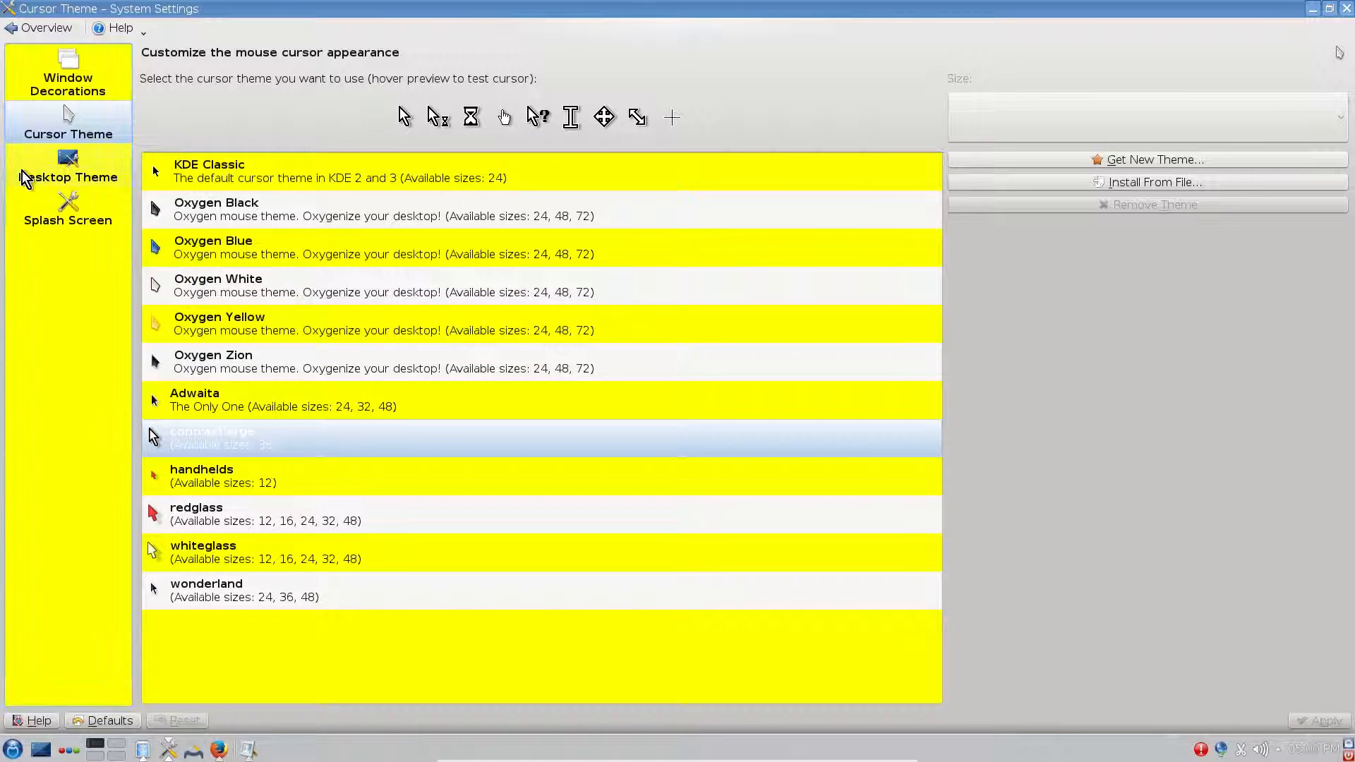
left_click(62, 173)
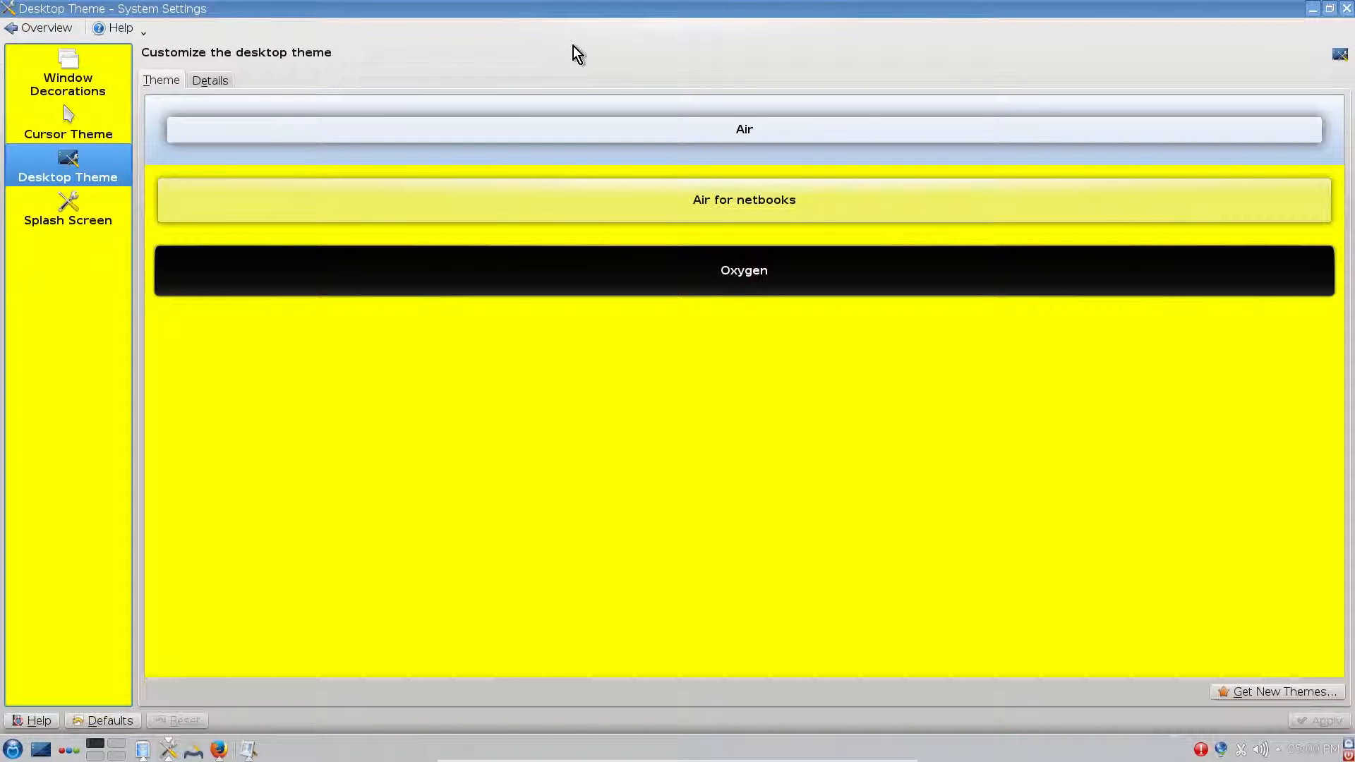
left_click(577, 271)
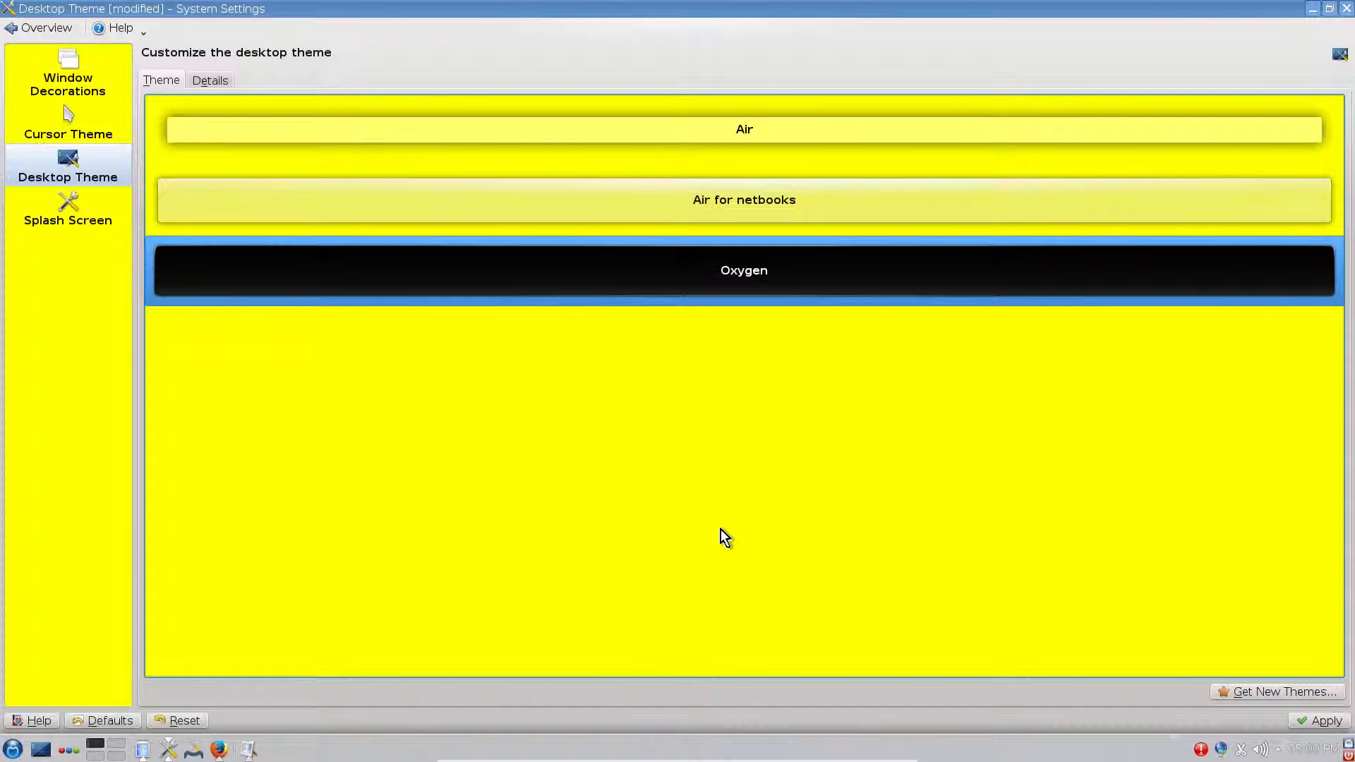
left_click(1316, 721)
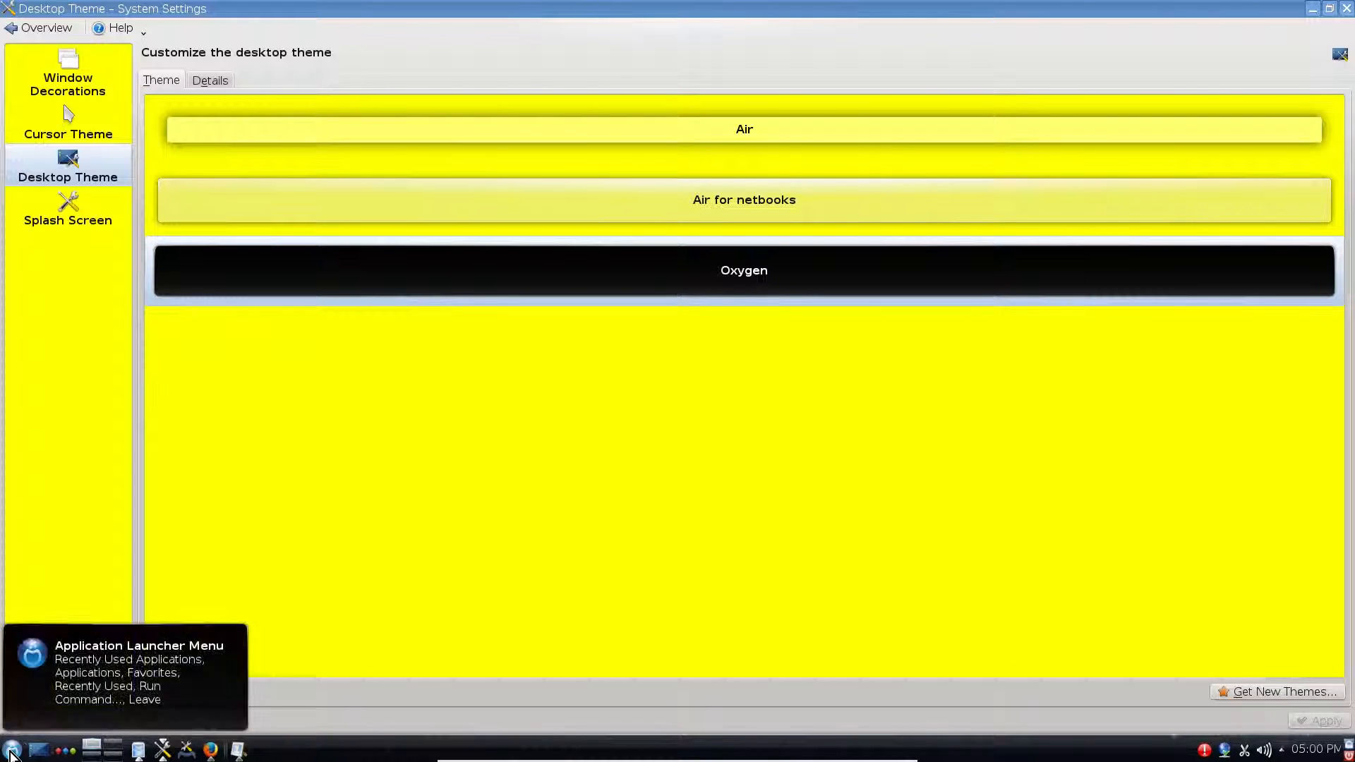
- Look over the splash screen themes and the list of programs that start automatically with KDE
left_click(90, 215)
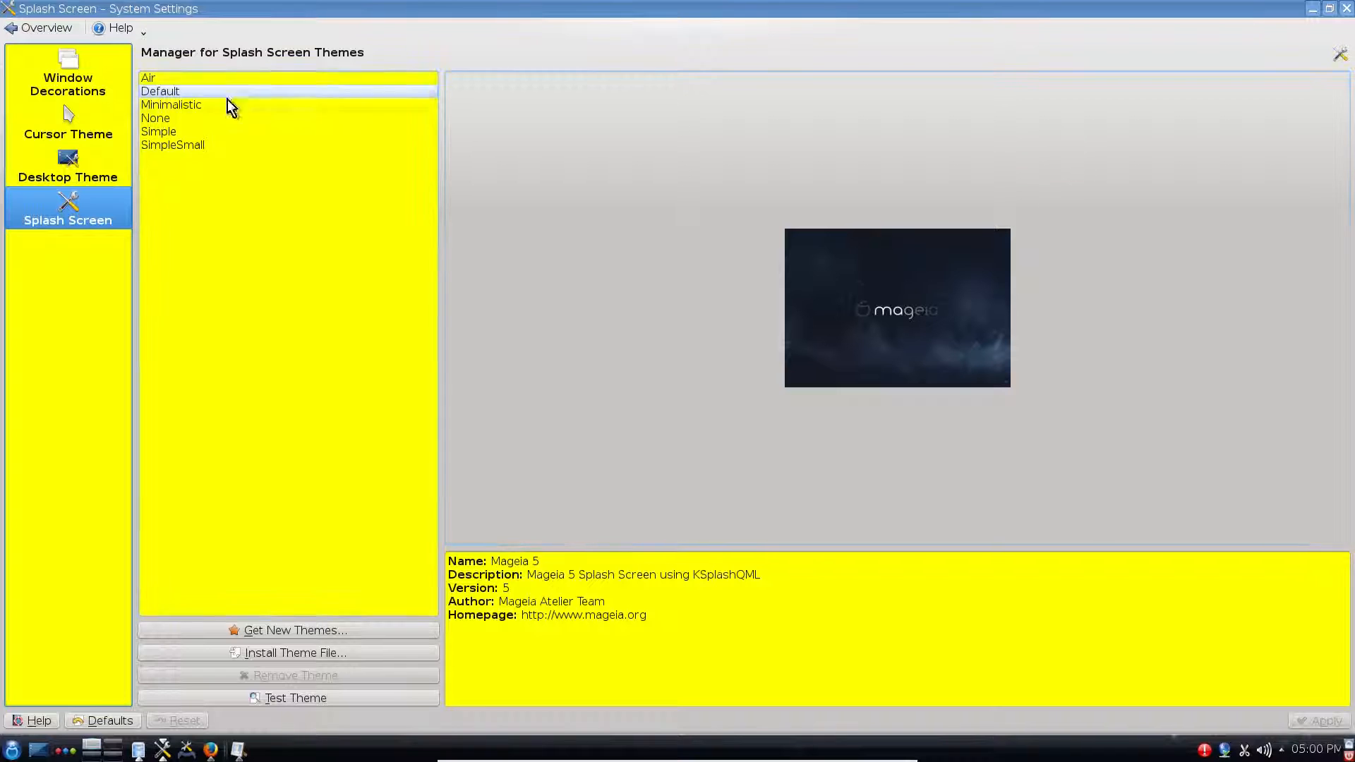
left_click(30, 31)
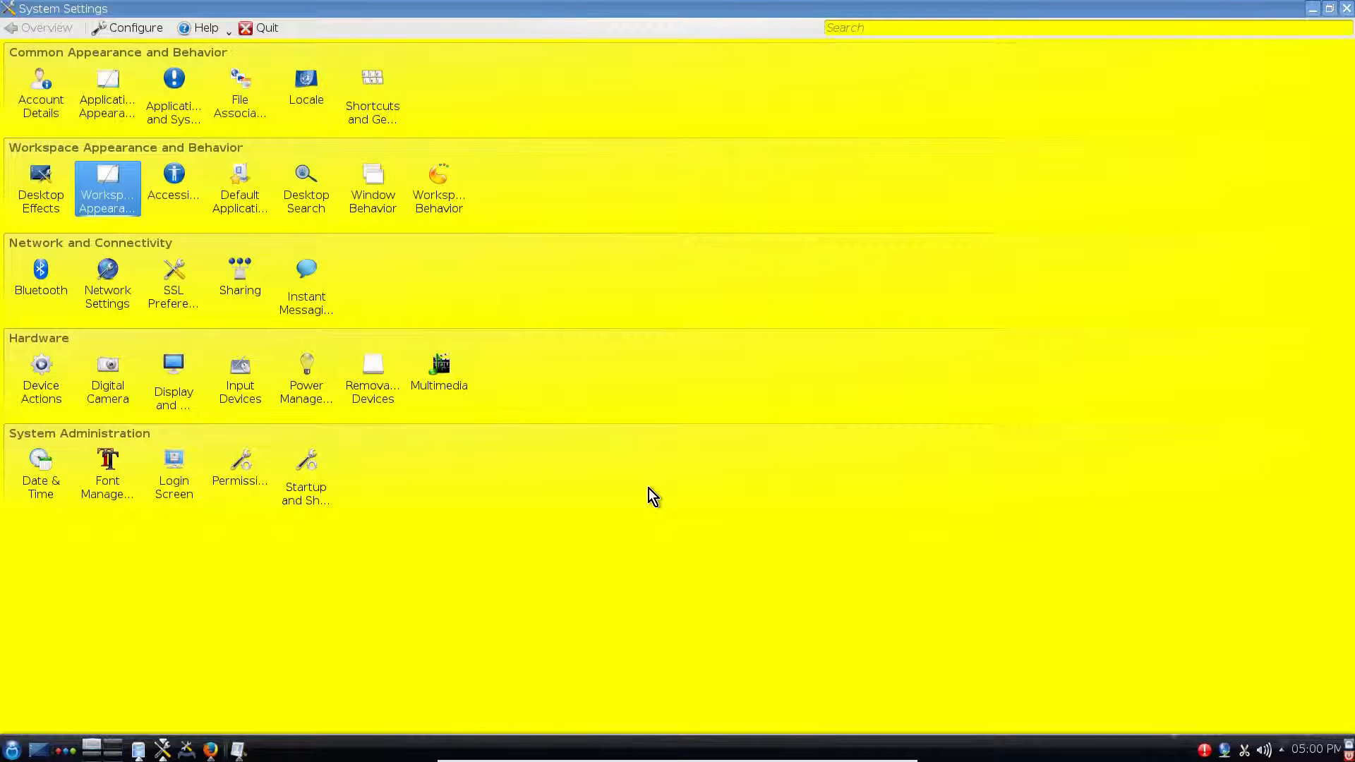
left_click(308, 484)
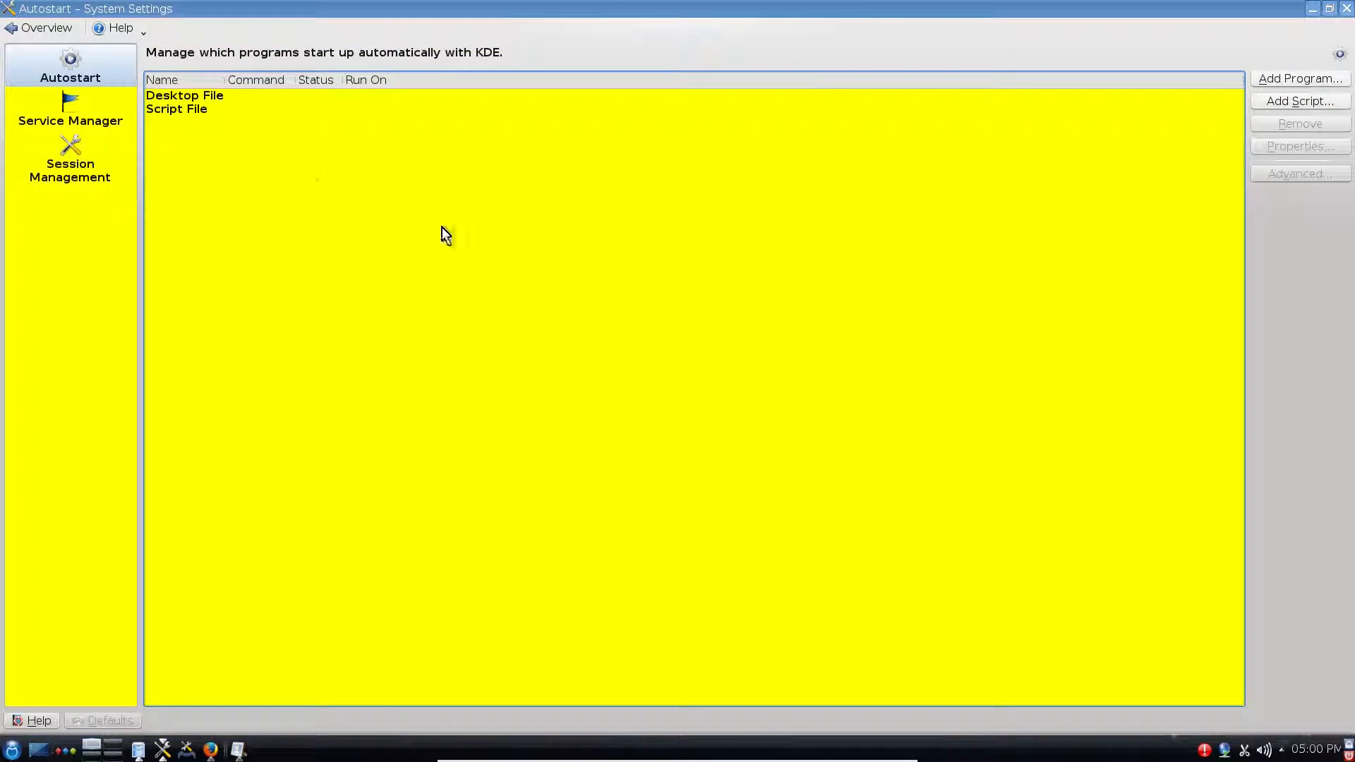
- Disable the Bluetooth, KDE TouchPad Enabler Daemon and Power Management startup services in the Service Manager and apply the changes
left_click(96, 115)
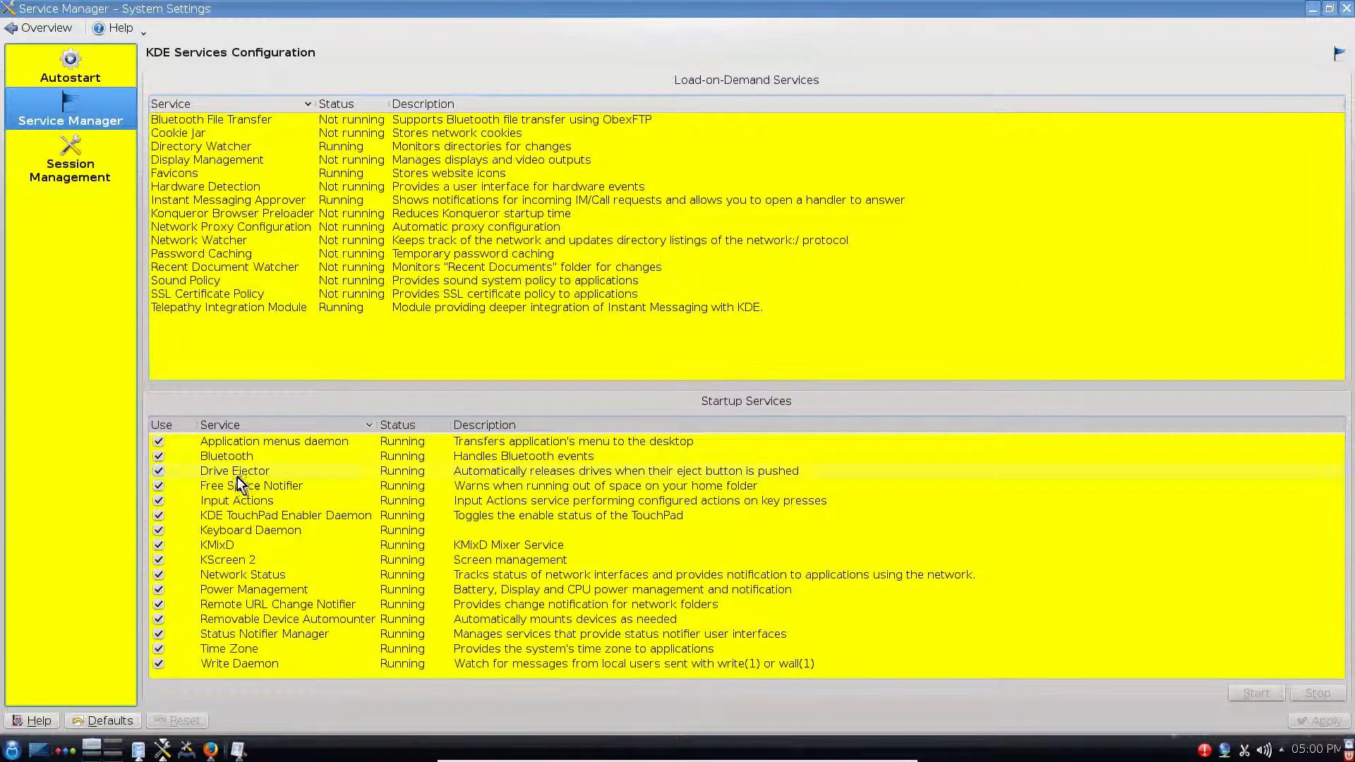
left_click(158, 456)
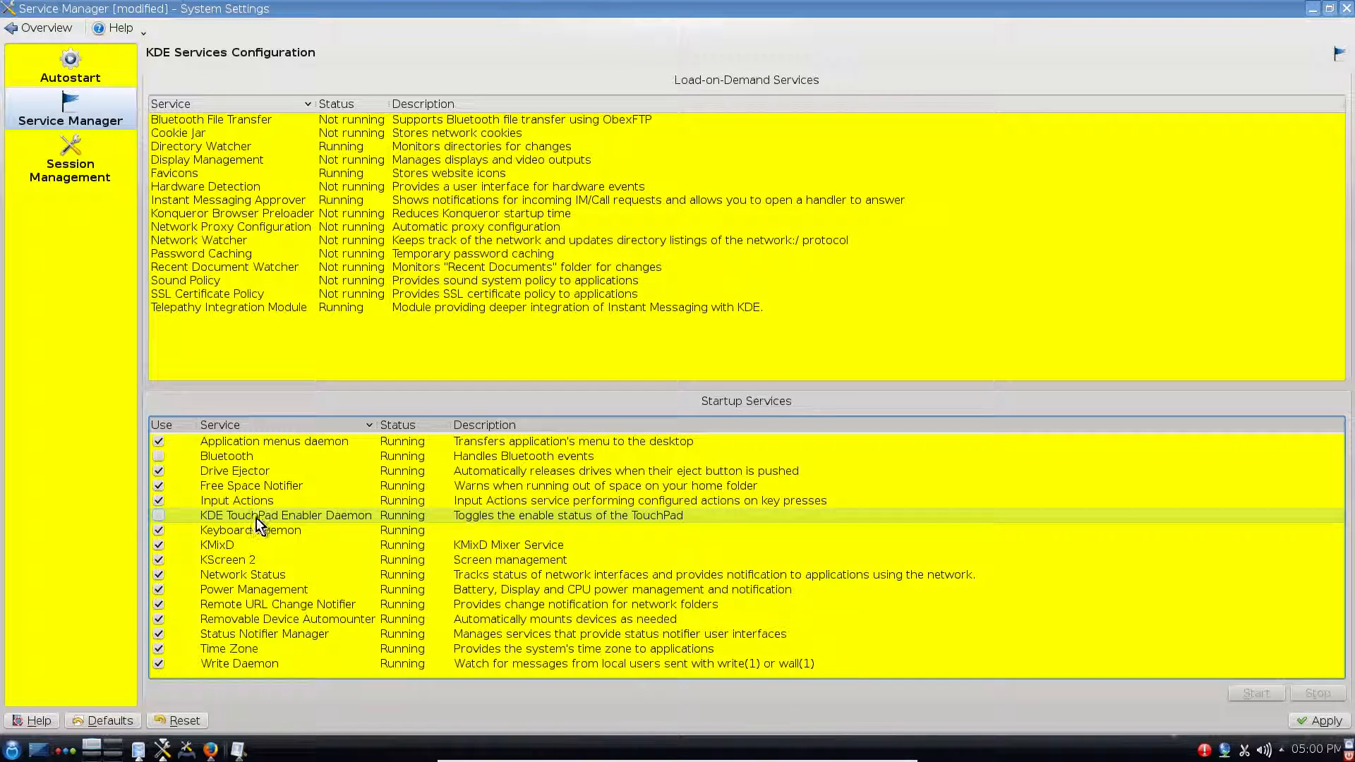
left_click(287, 518)
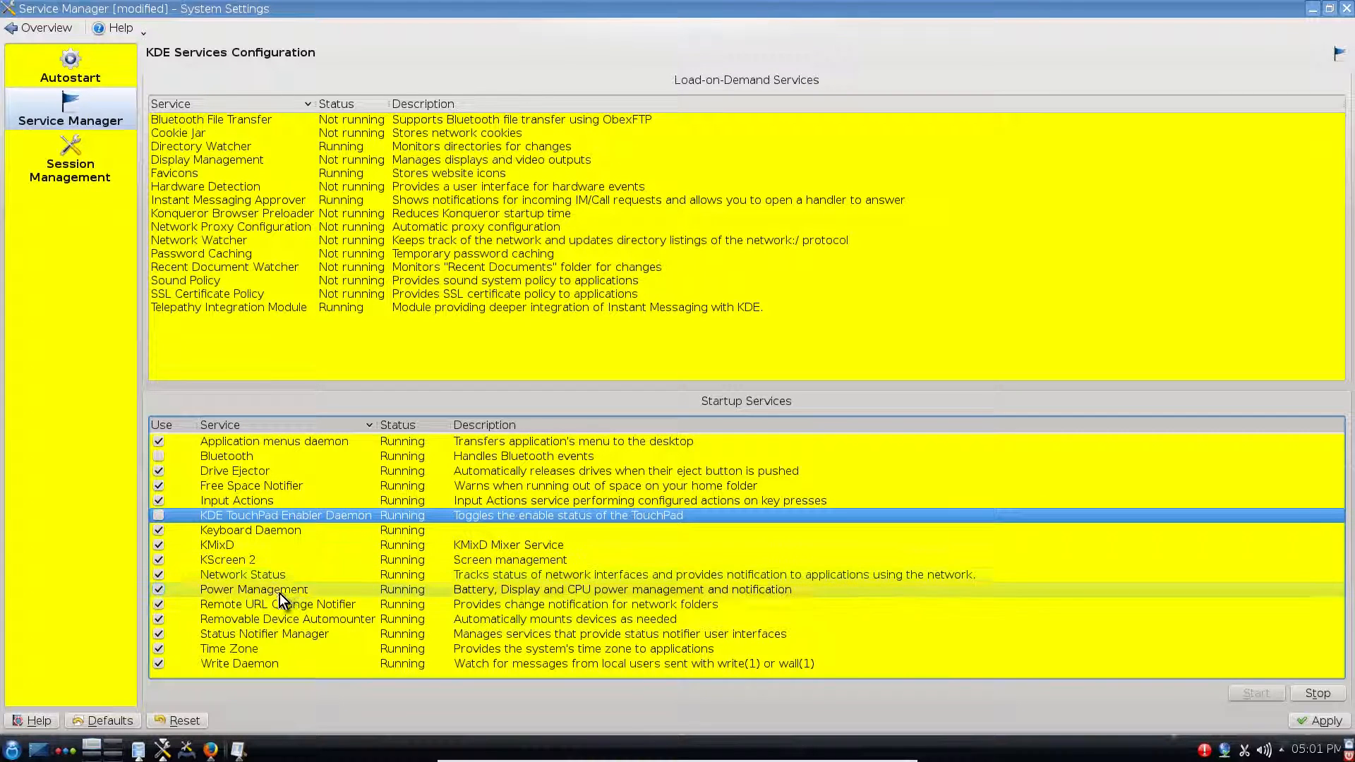
left_click(159, 591)
left_click(332, 592)
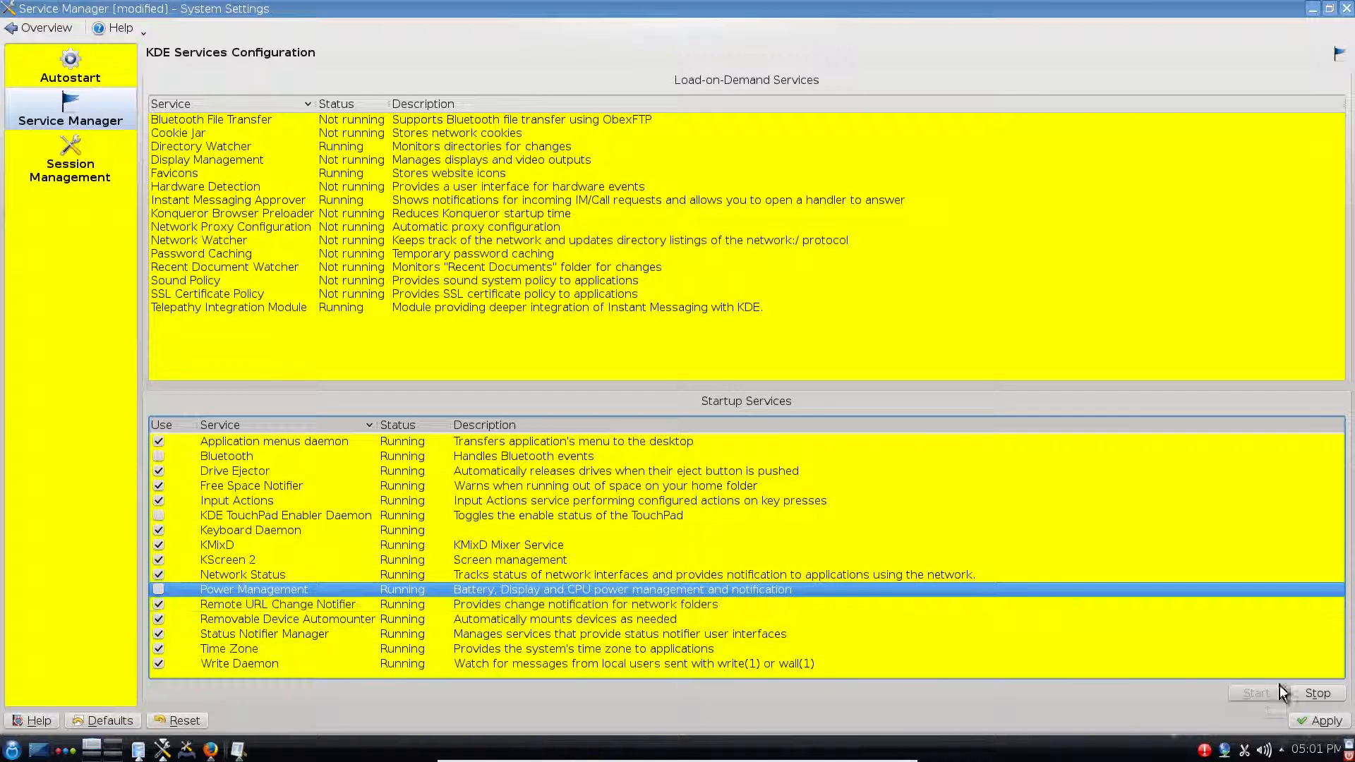
left_click(1317, 716)
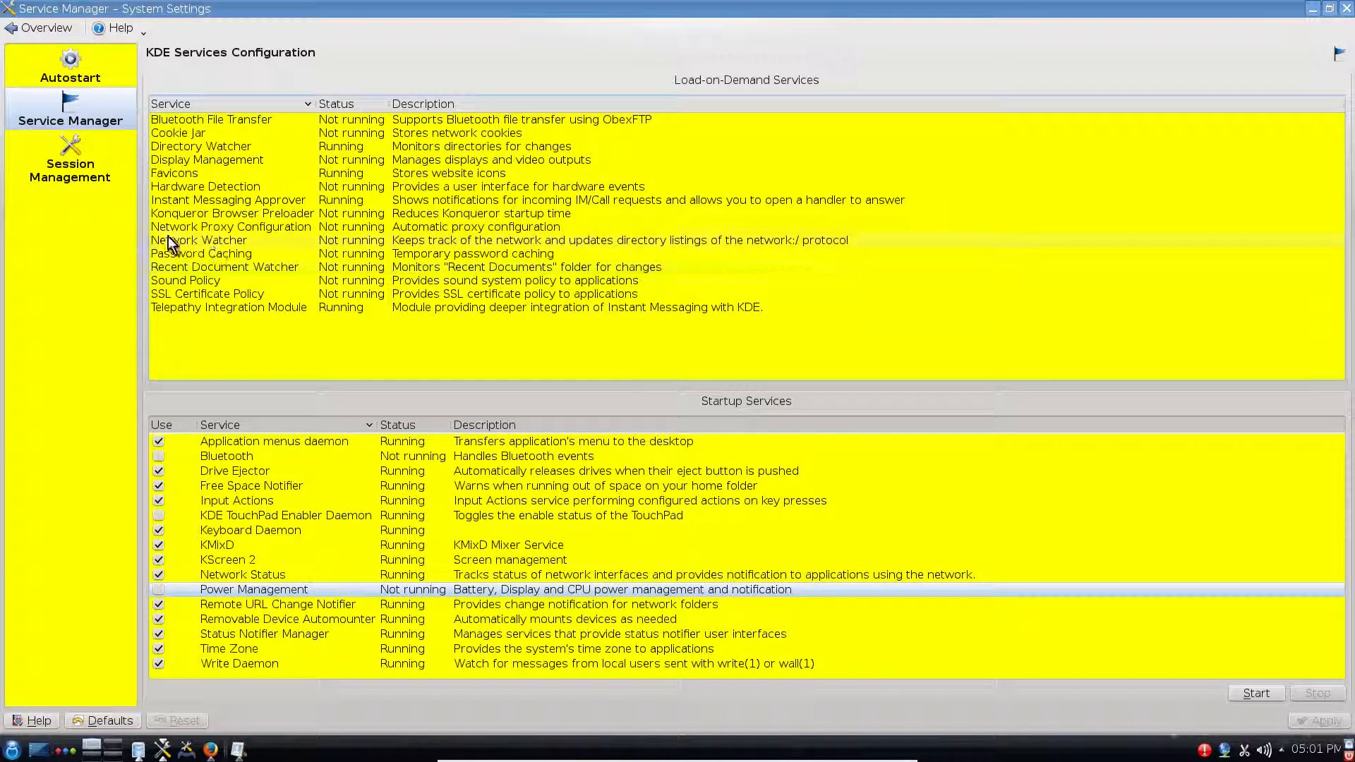
- In Session Management, choose to start with an empty session on login, turn off logout confirmation and apply the changes
left_click(62, 164)
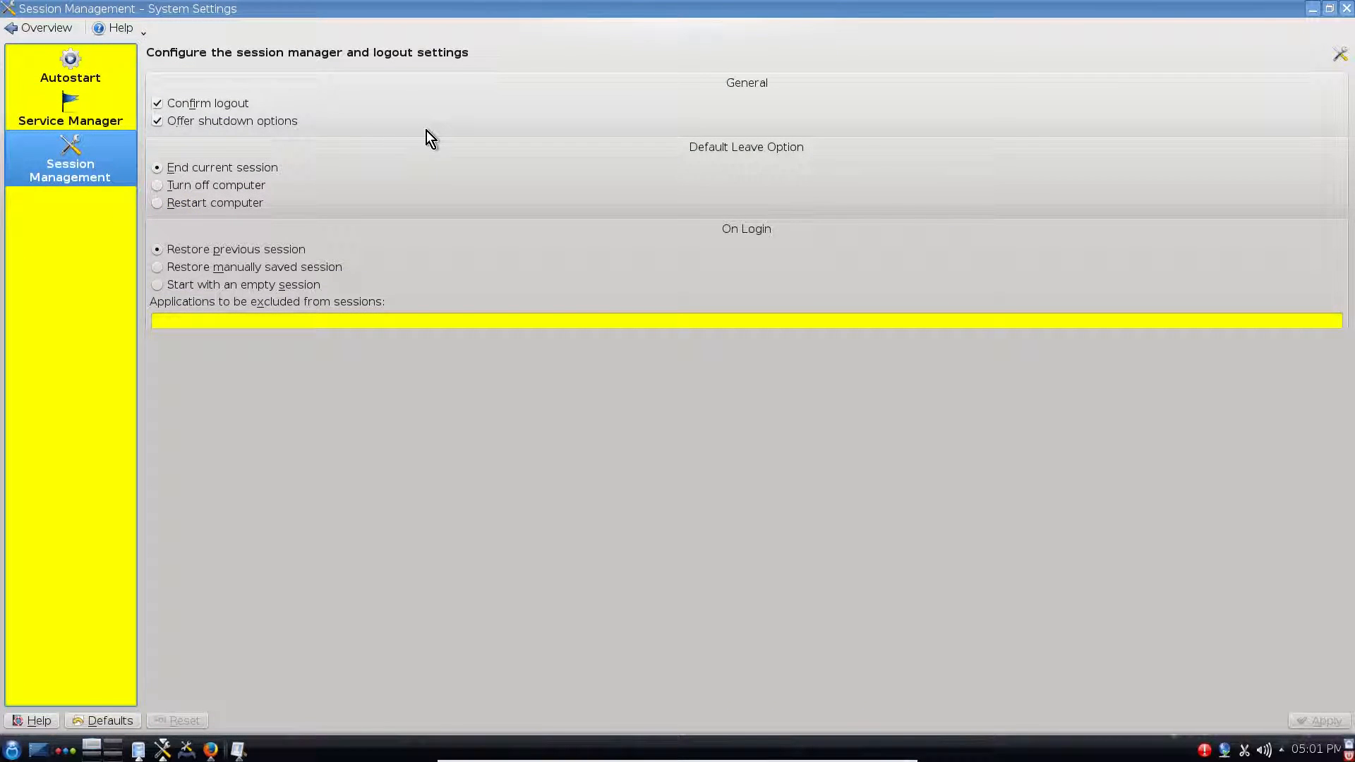
left_click(179, 285)
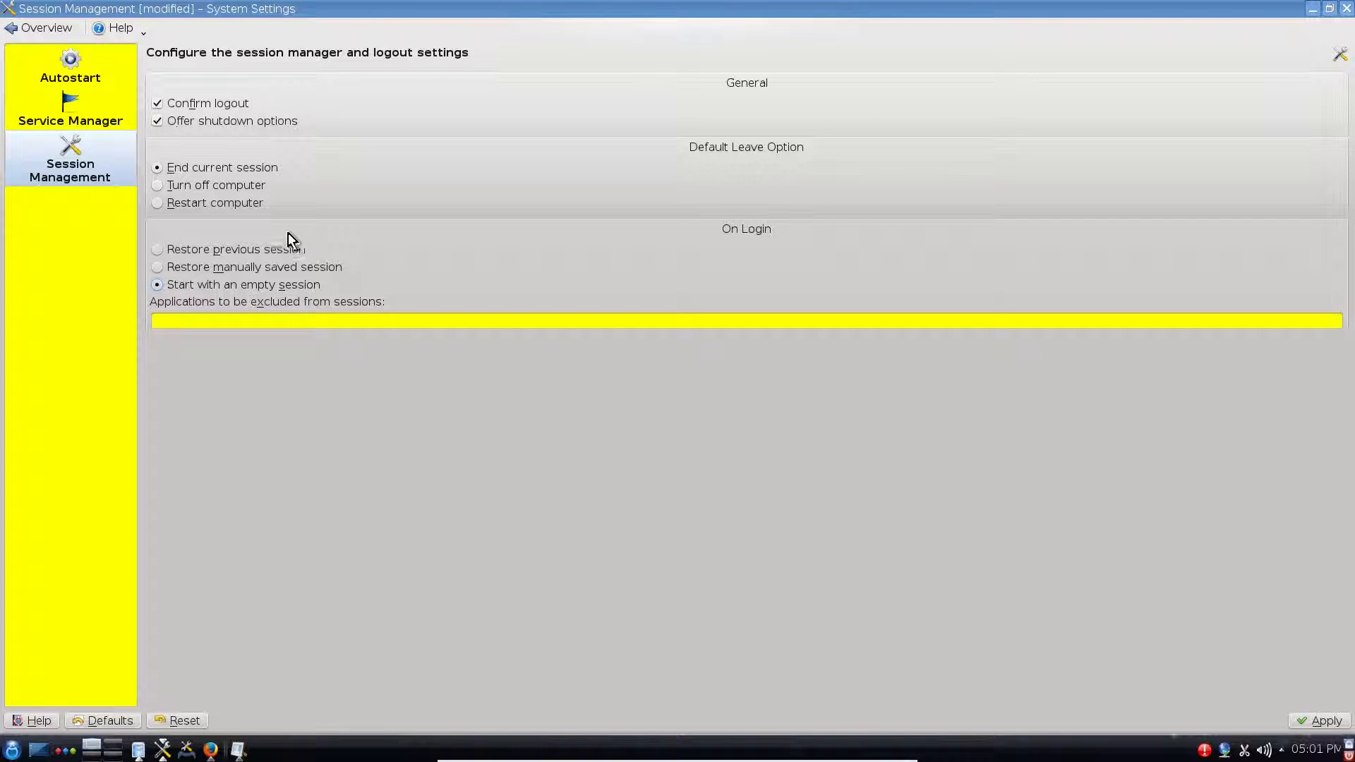
left_click(179, 105)
left_click(1320, 720)
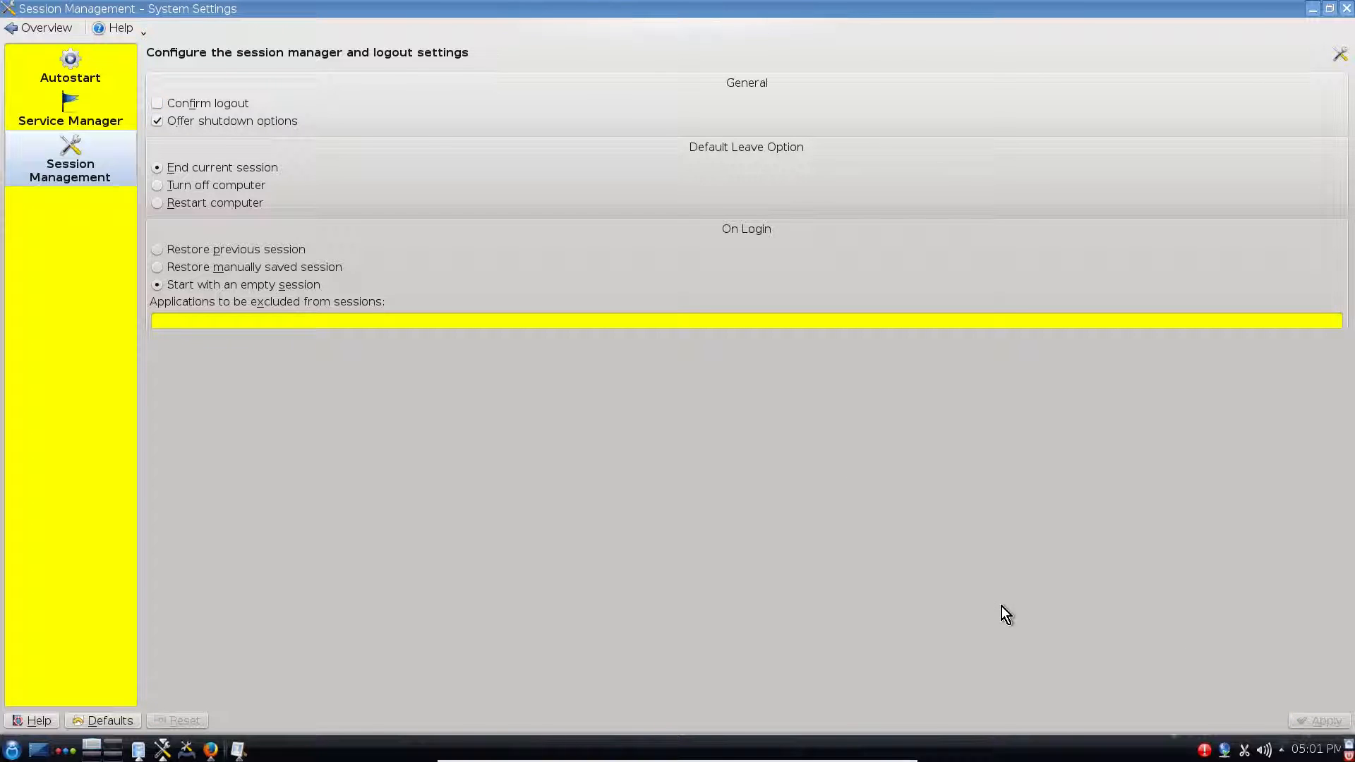
- Set the View Background in the application colors' Common Colors set to white (#FFFFFF) and apply it
left_click(44, 30)
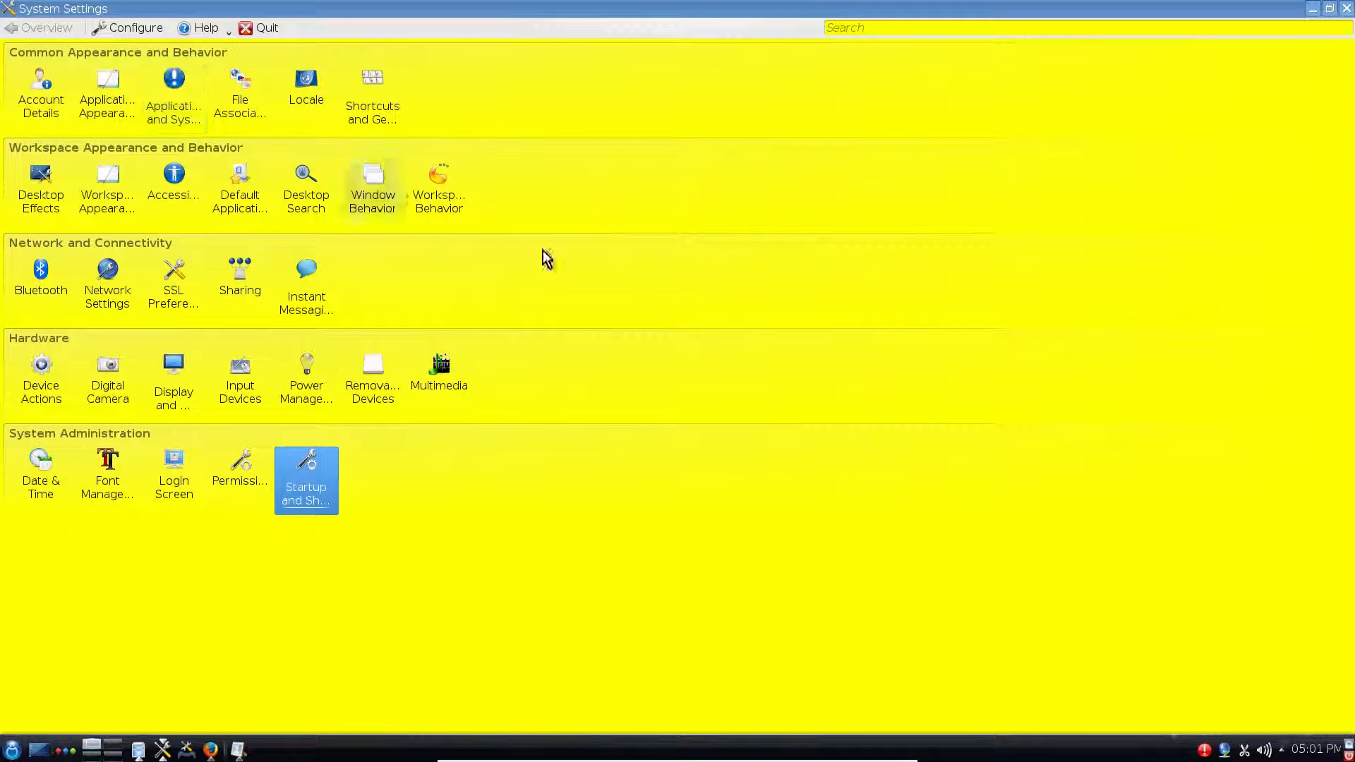
left_click(107, 103)
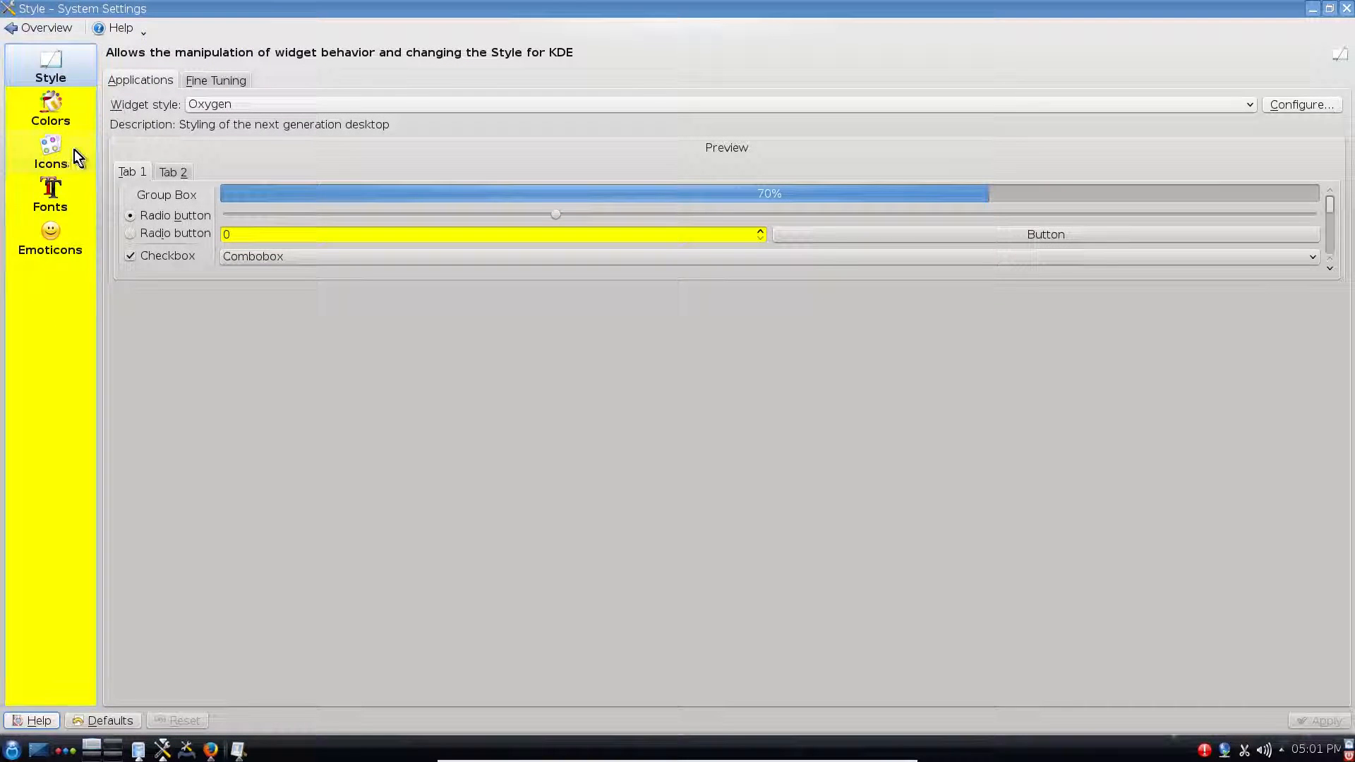
left_click(62, 108)
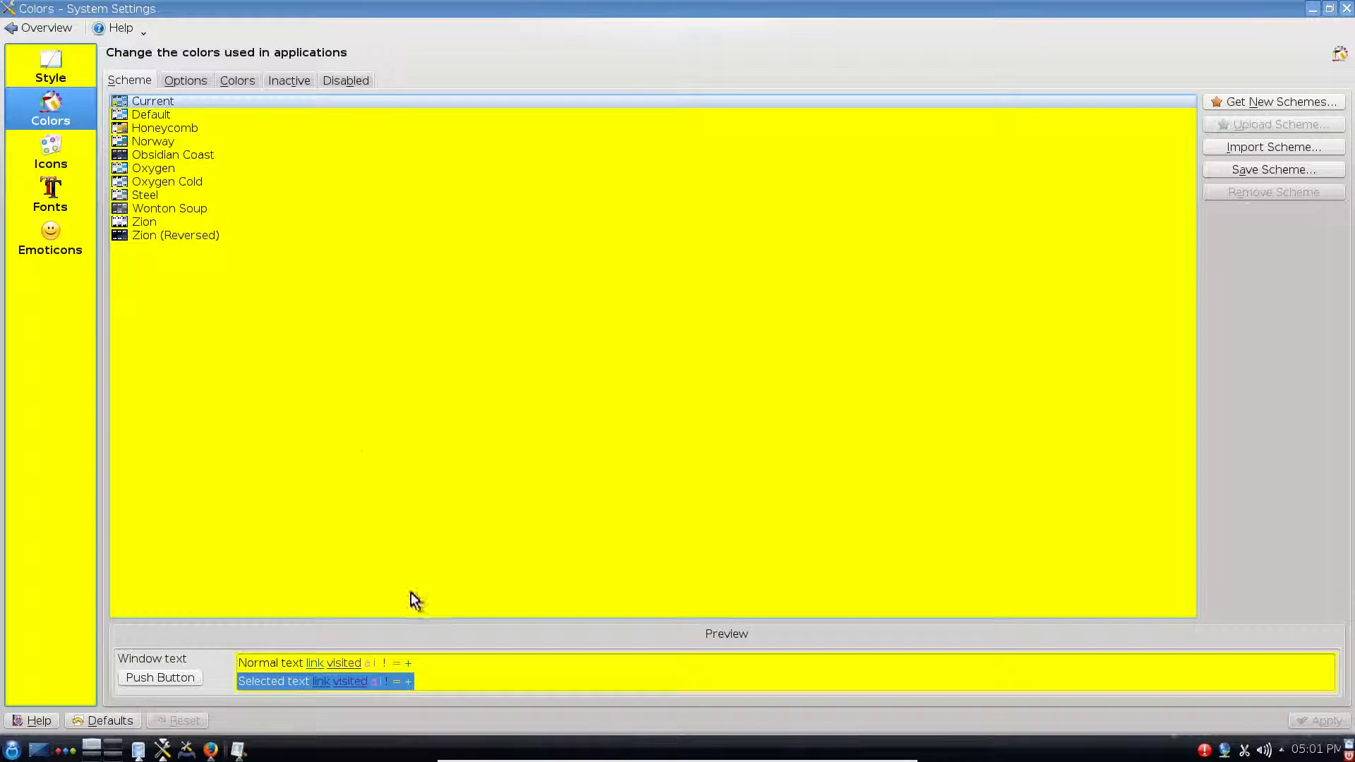
left_click(224, 86)
left_click(1317, 127)
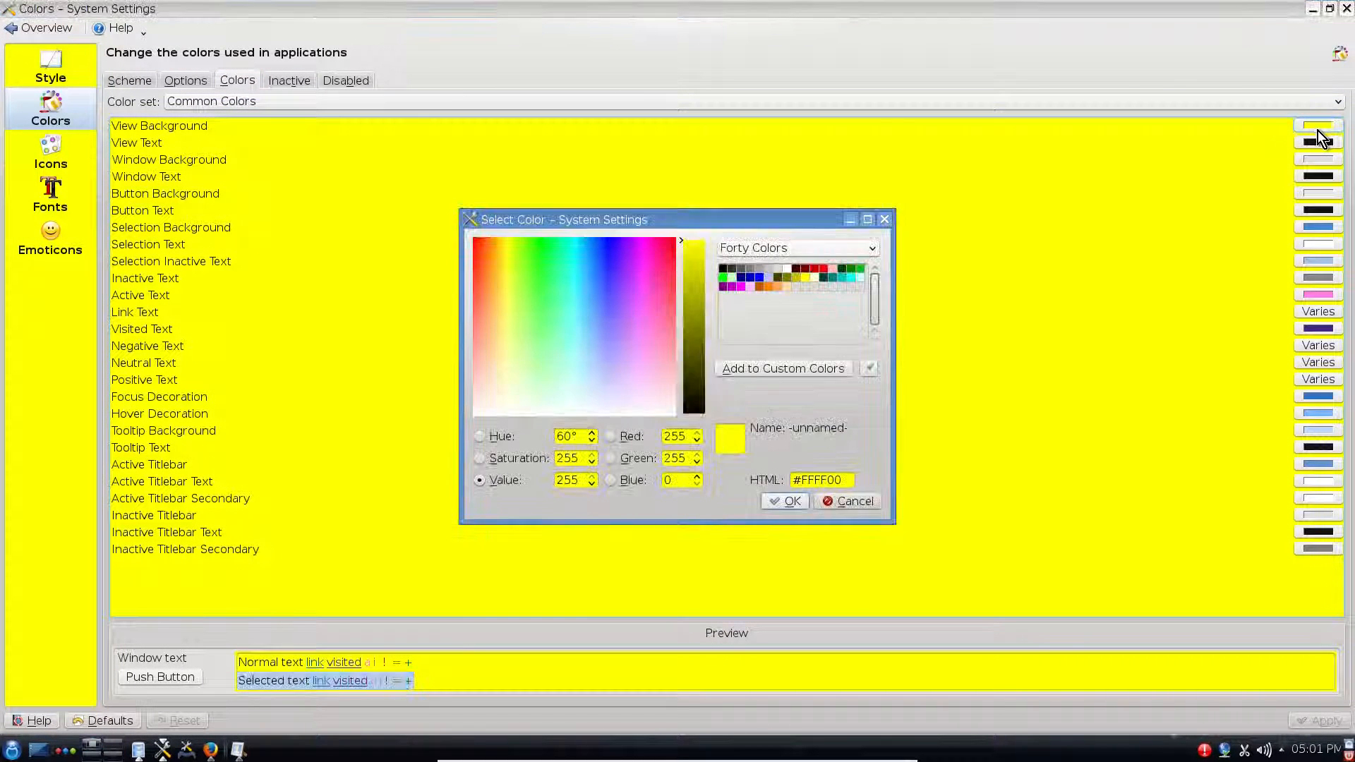
left_click(787, 269)
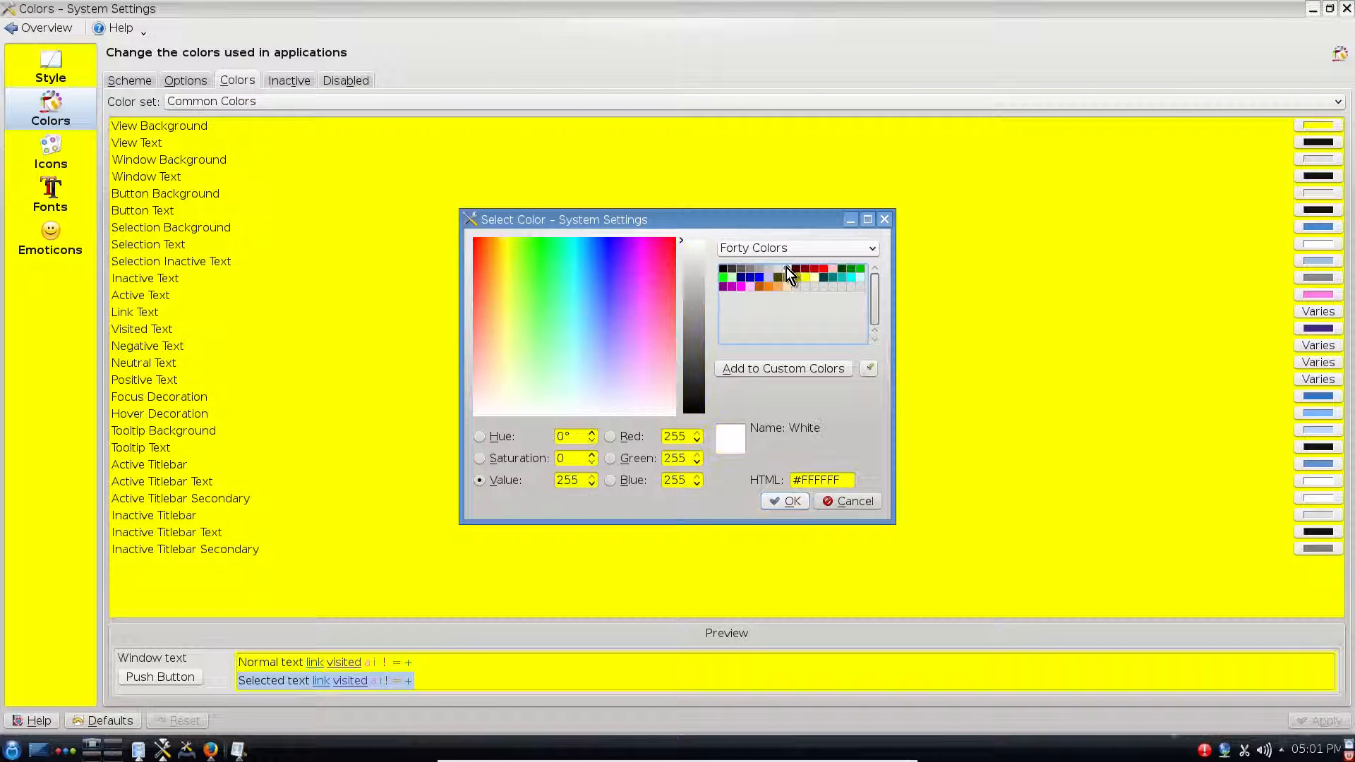
left_click(783, 501)
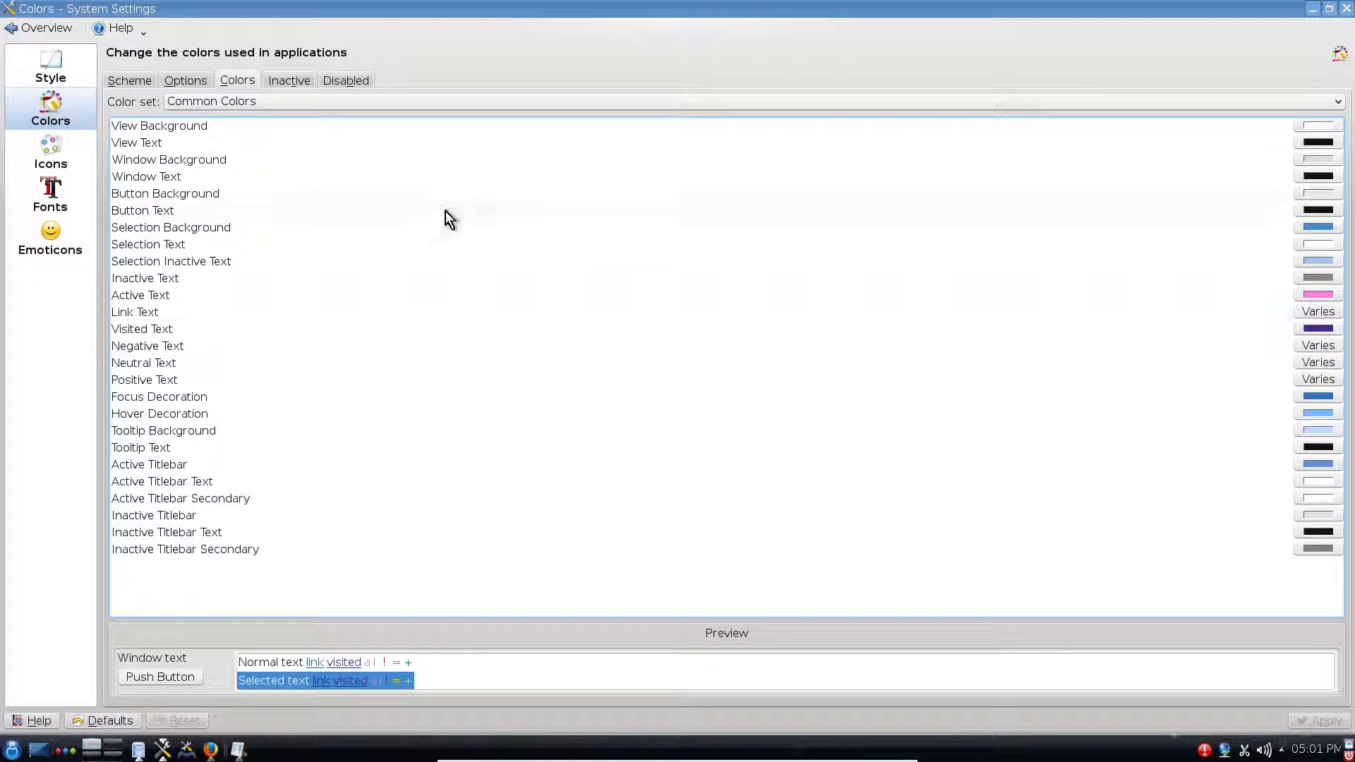
- Look over the icon themes and font settings for applications and return to the settings overview
left_click(52, 147)
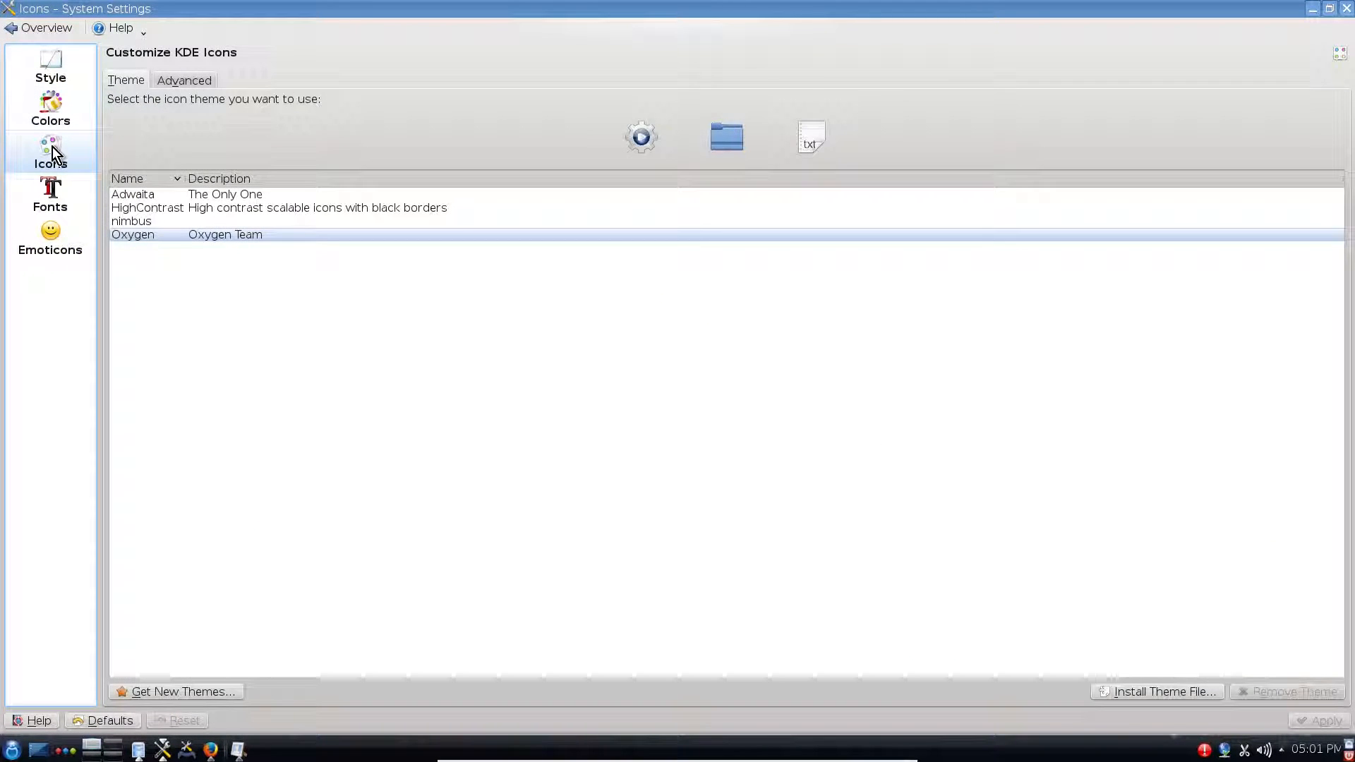
left_click(53, 210)
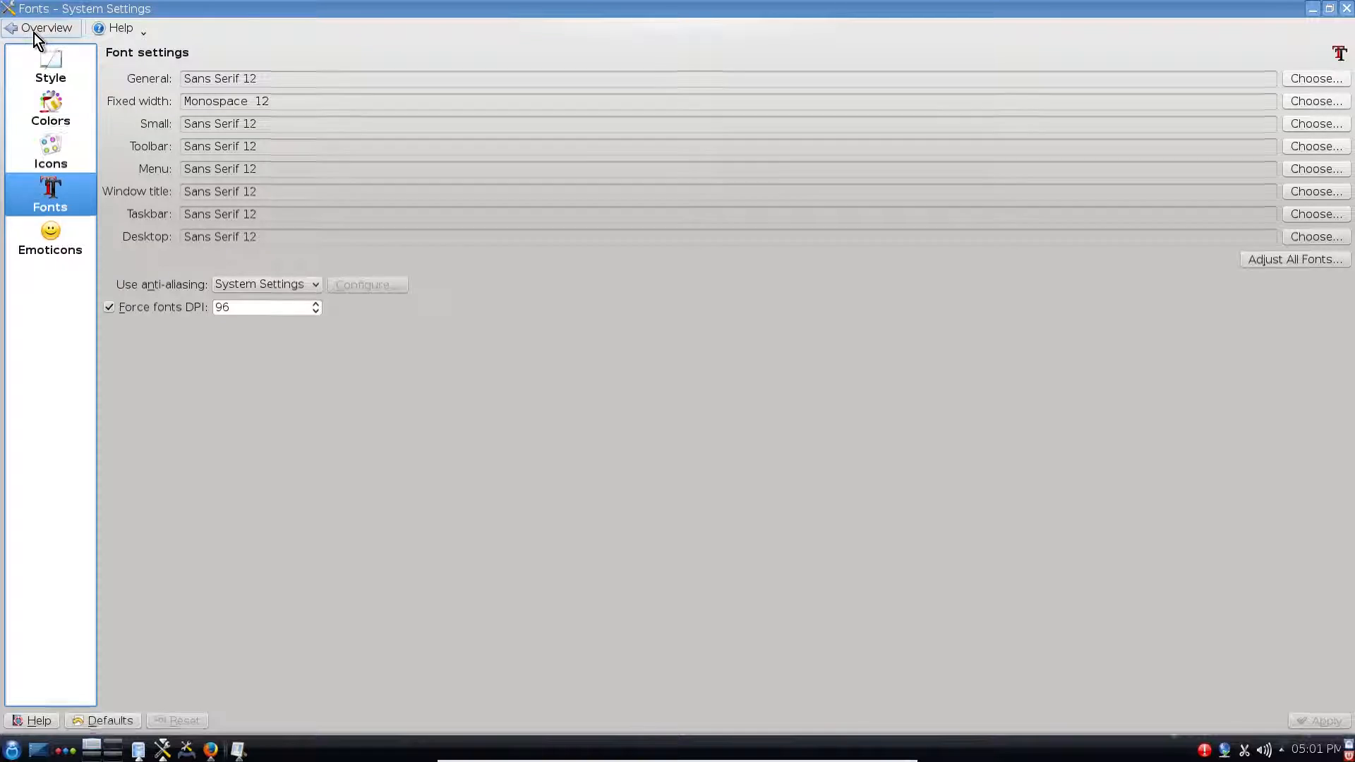
left_click(34, 33)
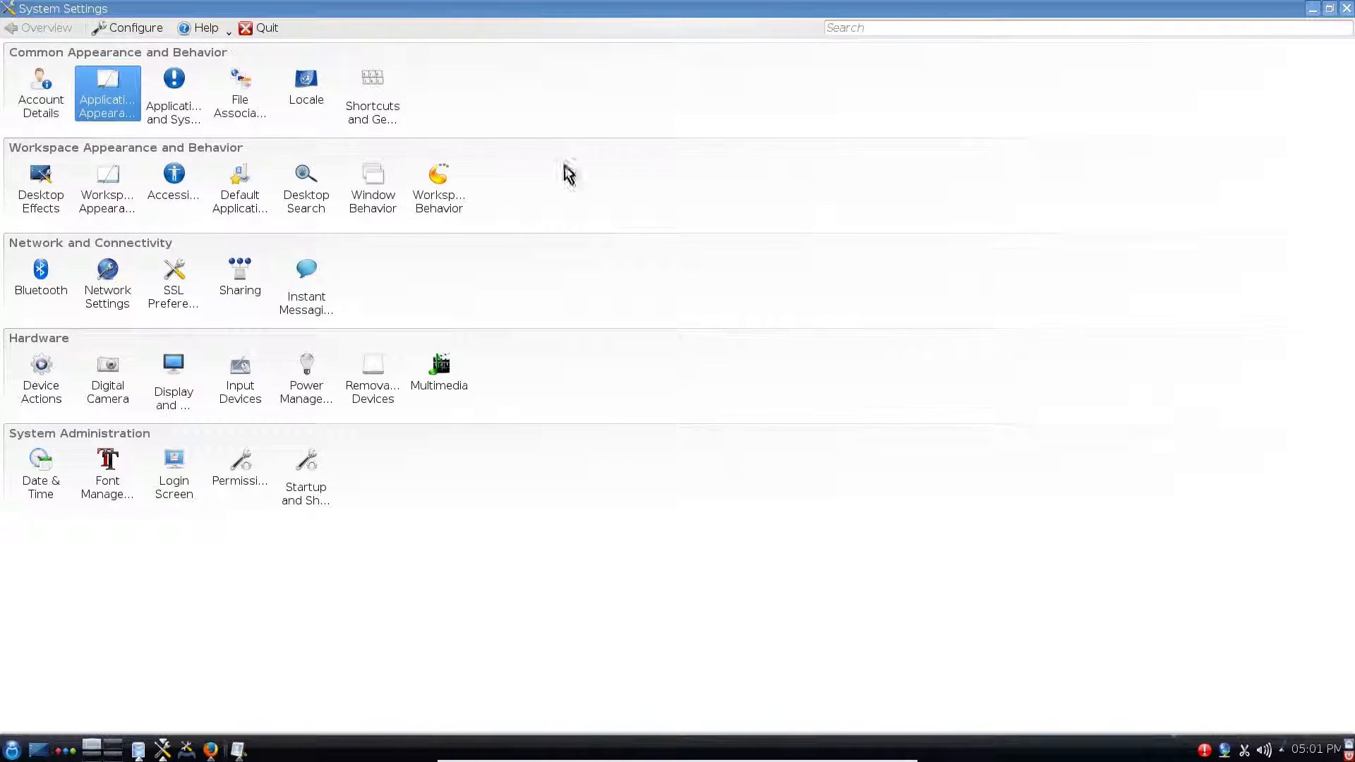
- Examine the full list of available desktop effects, from accessibility and appearance through window management
left_click(42, 189)
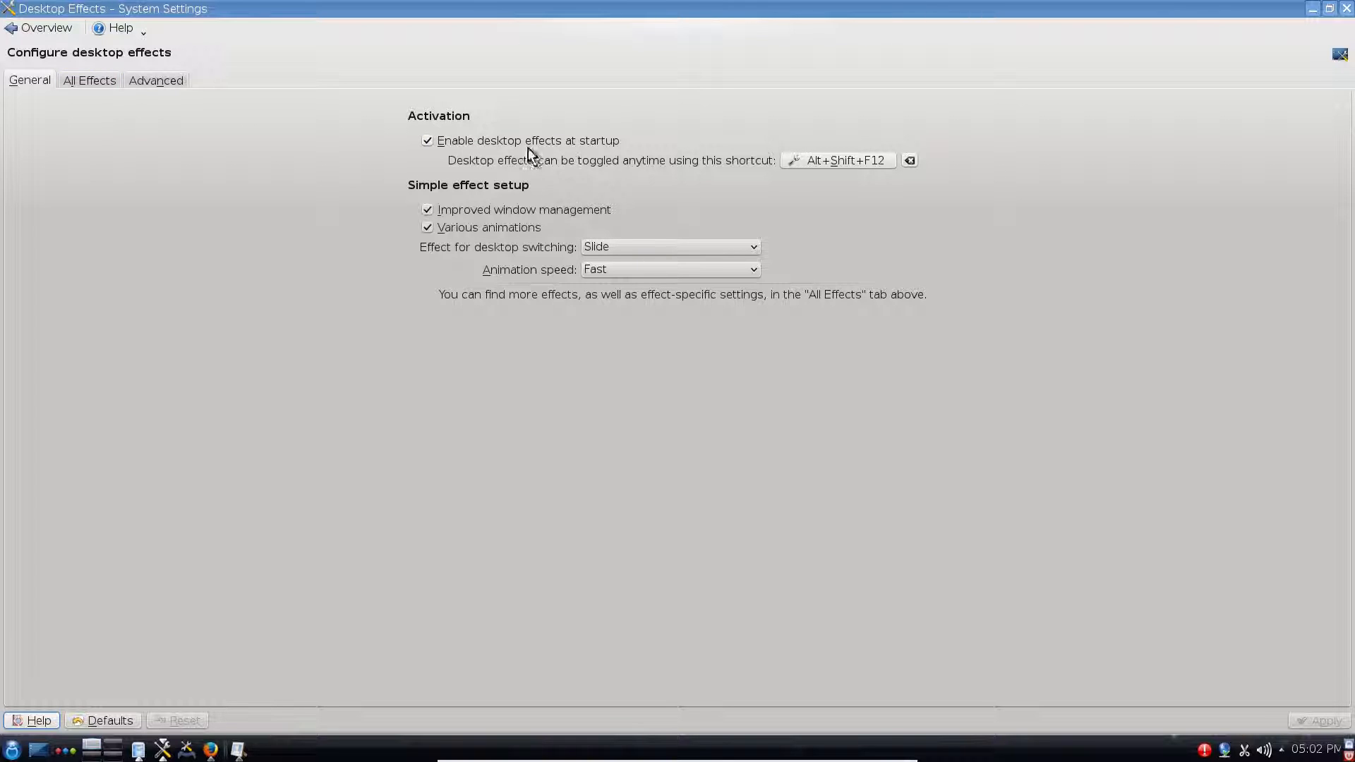
left_click(103, 81)
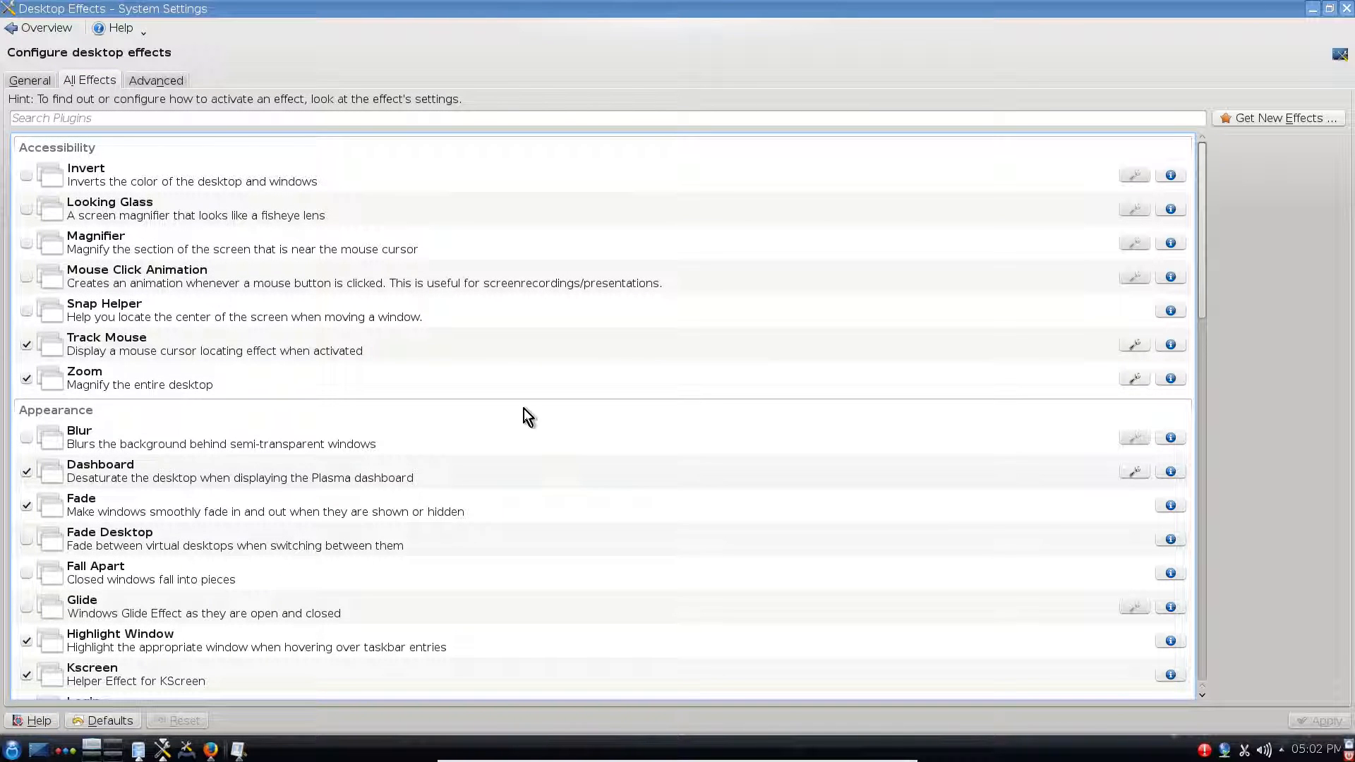
scroll(391, 468, "down", 3)
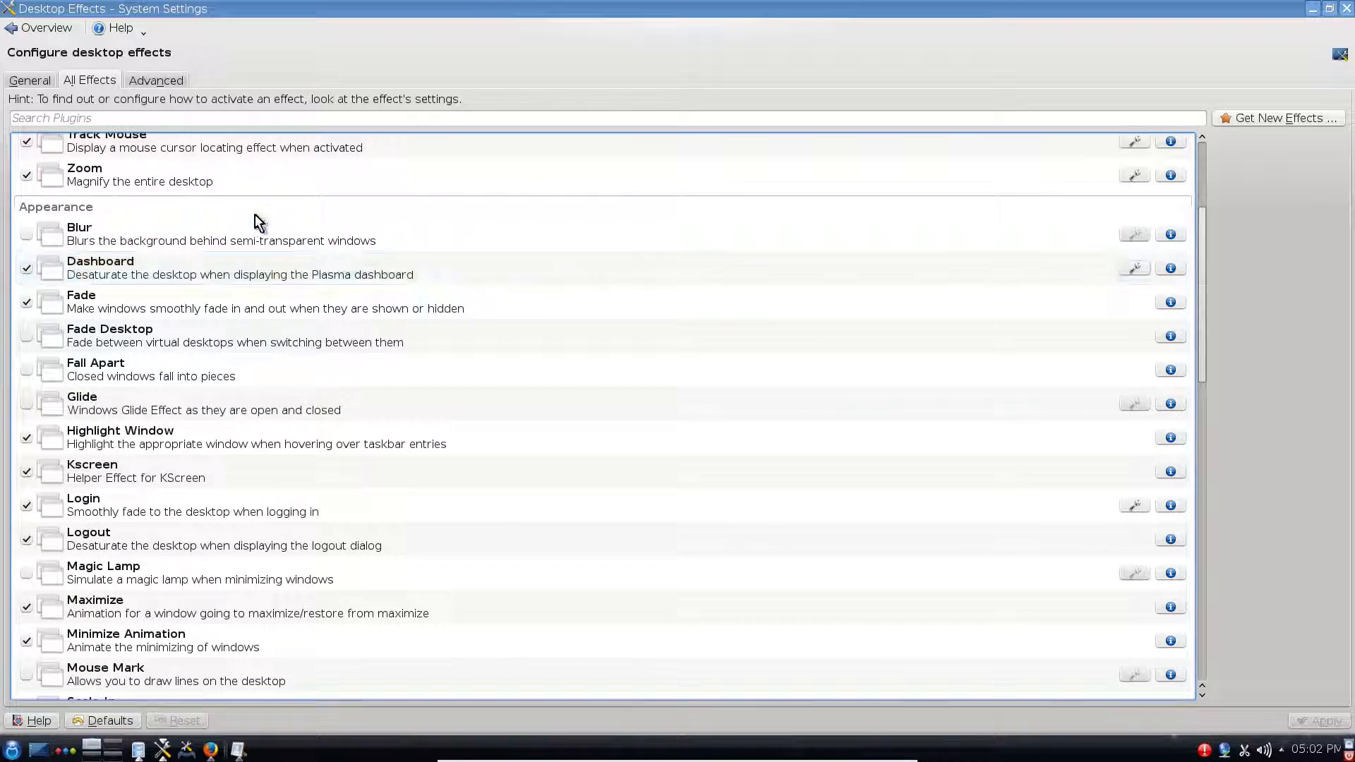
scroll(209, 388, "down", 10)
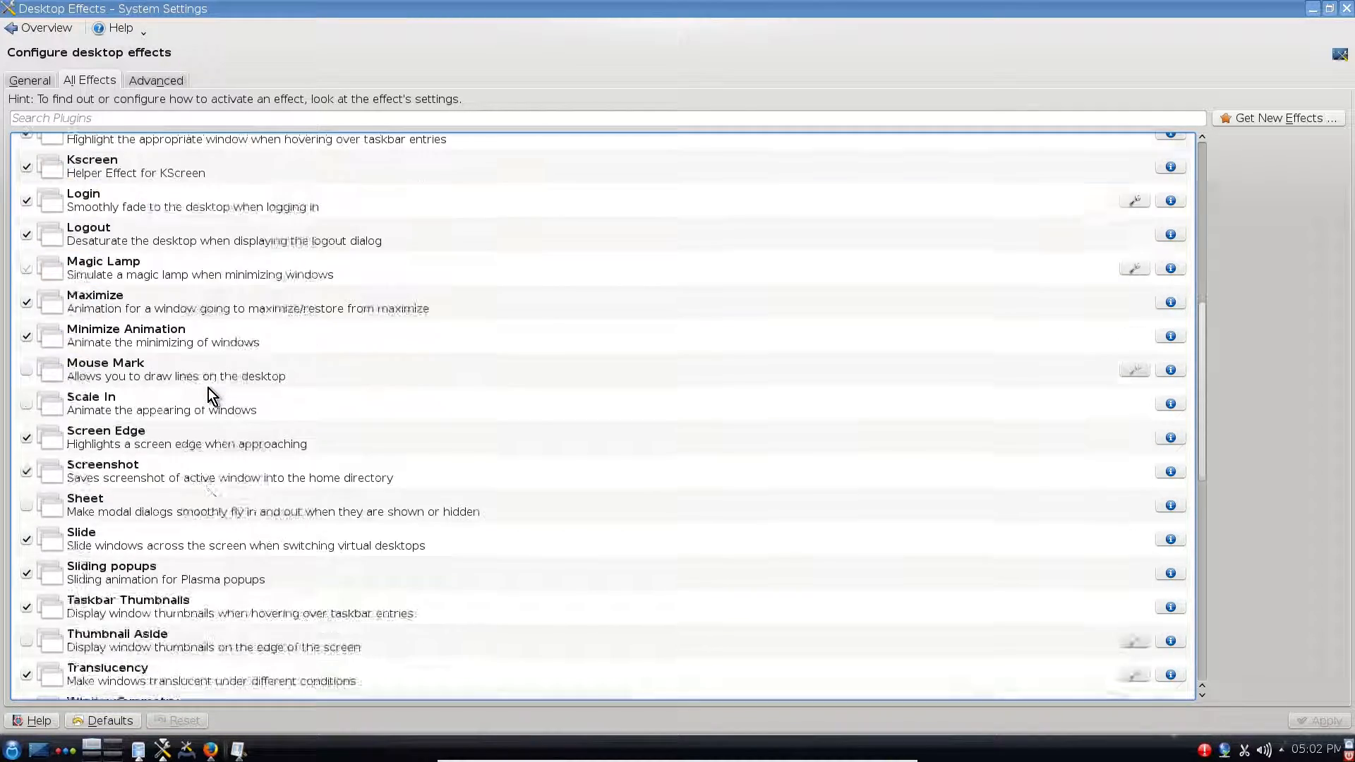
scroll(206, 390, "down", 3)
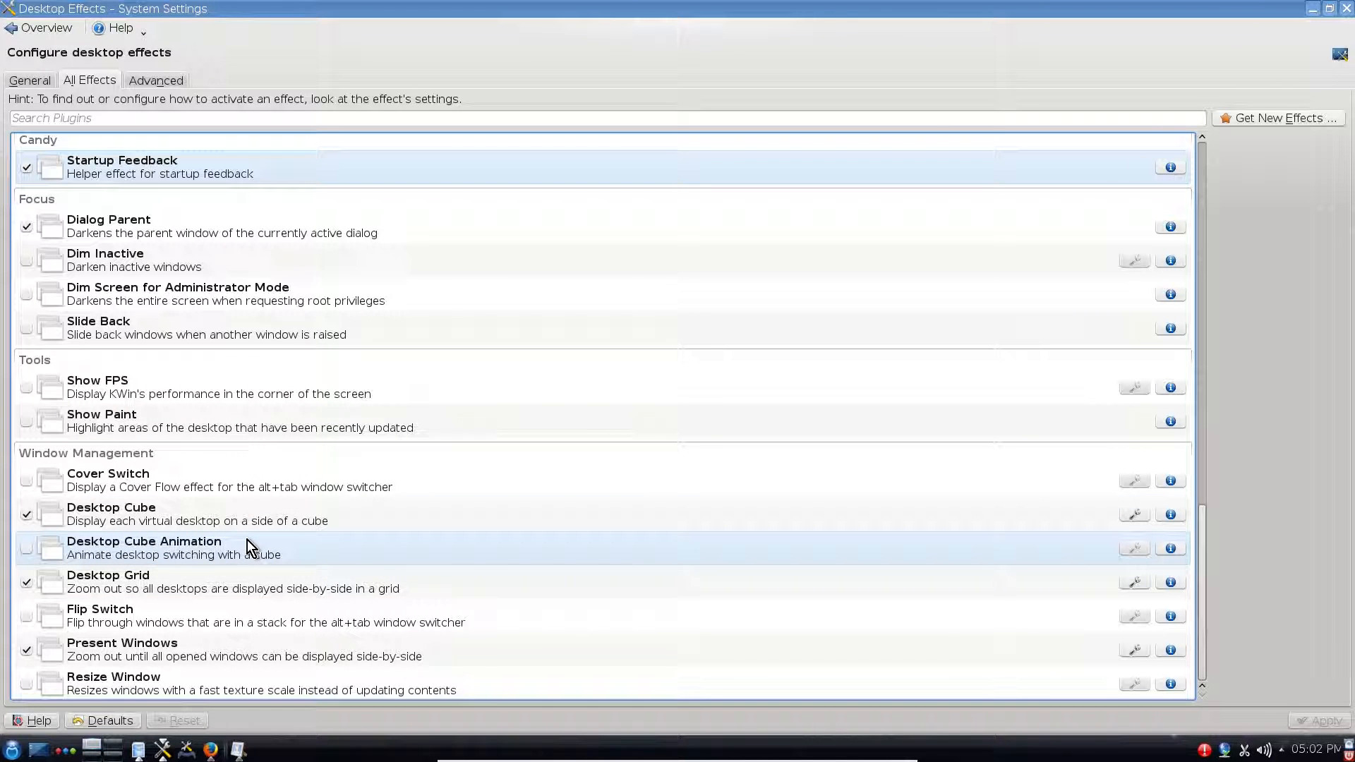
scroll(371, 515, "up", 7)
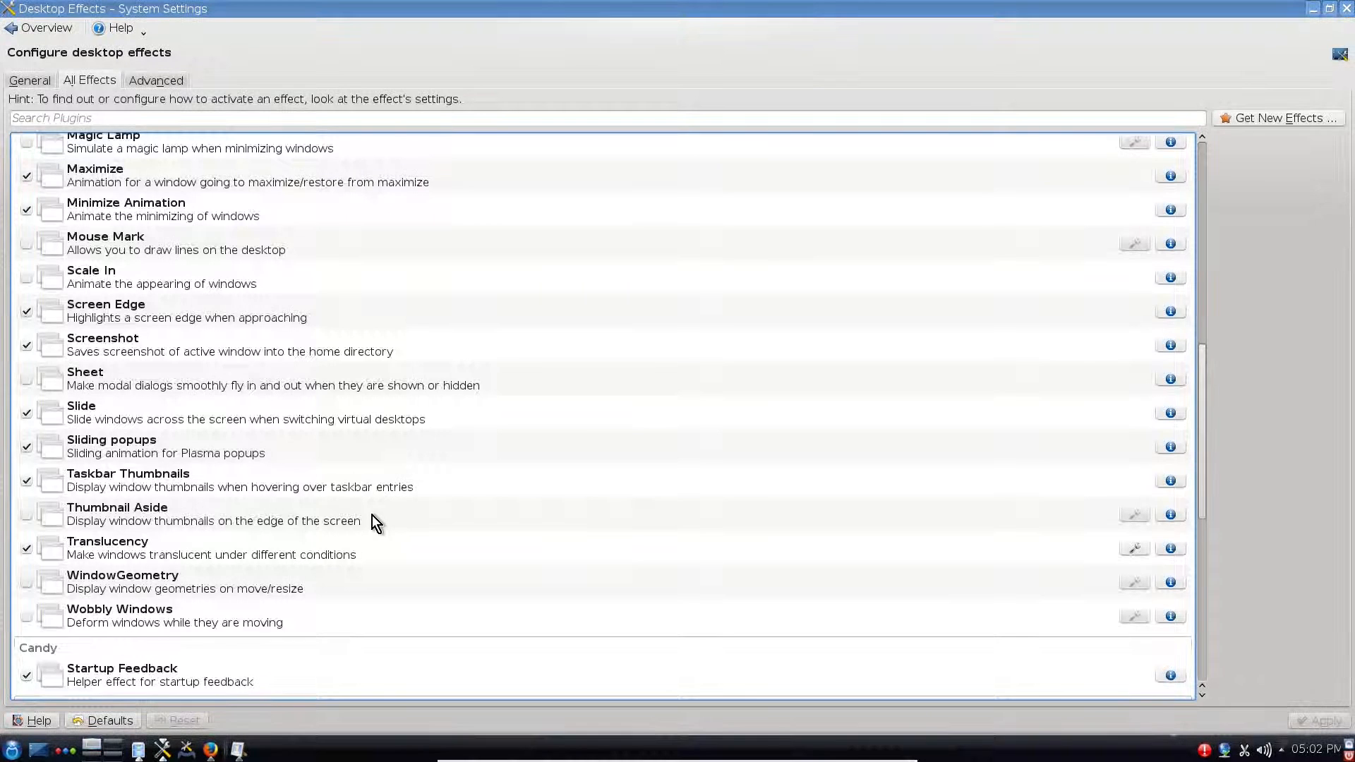
scroll(371, 515, "up", 8)
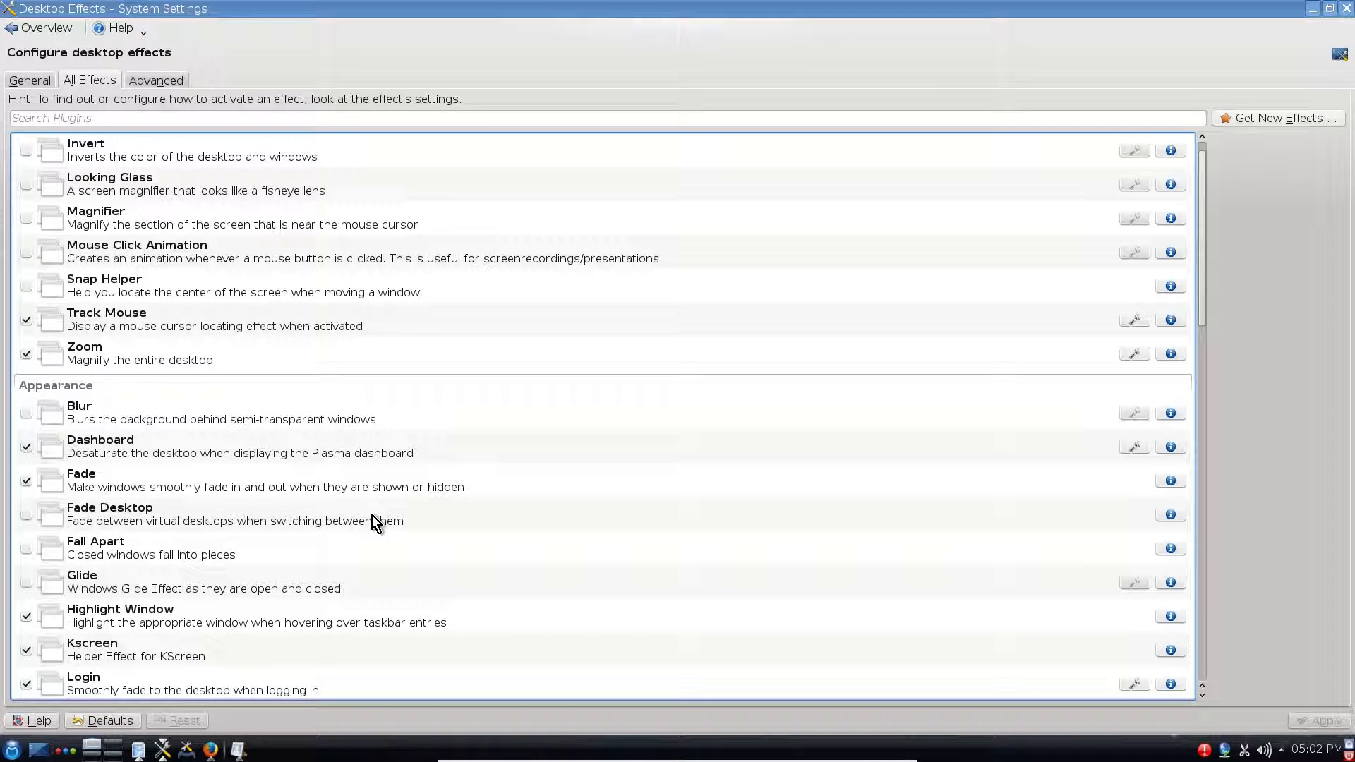
scroll(371, 515, "up", 2)
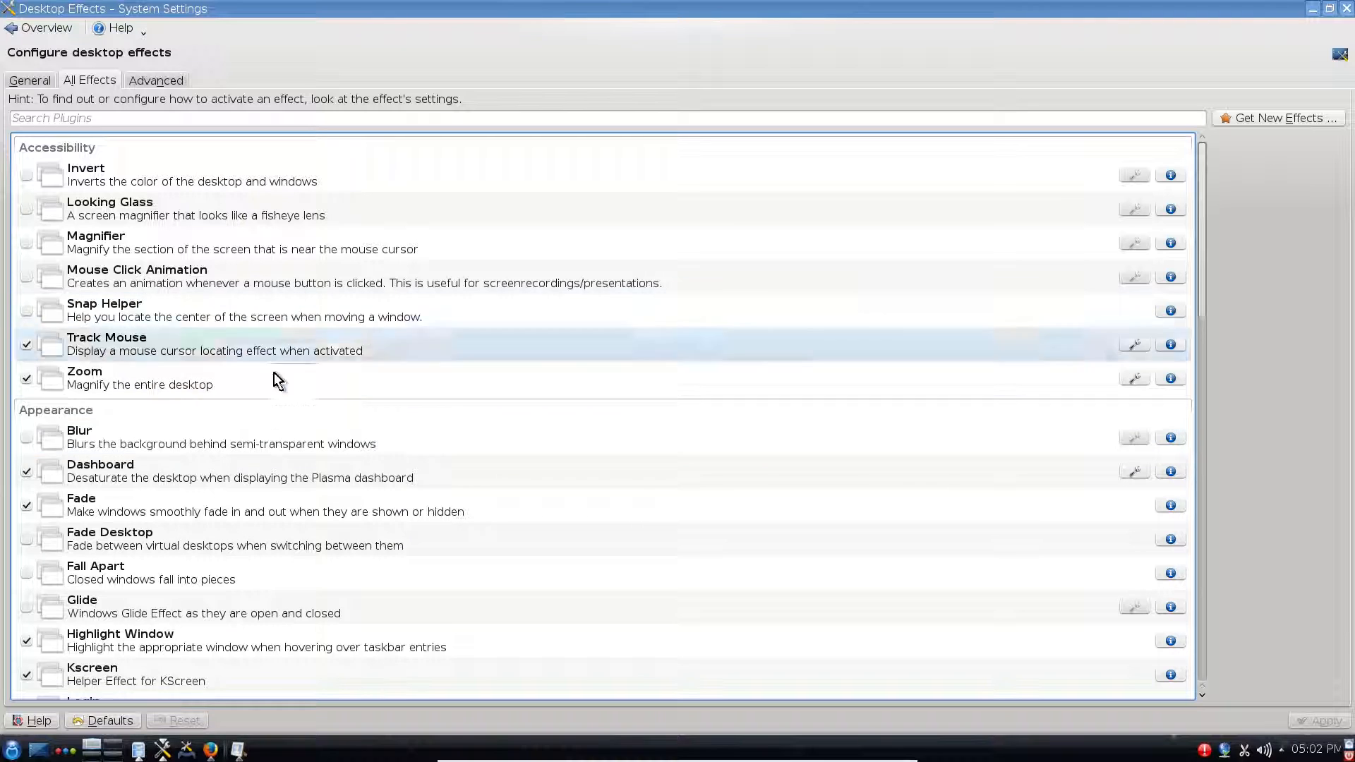
- In the general desktop effects settings, keep effects enabled at startup and the desktop switching effect as is, and set the animation speed to Very Fast
left_click(31, 82)
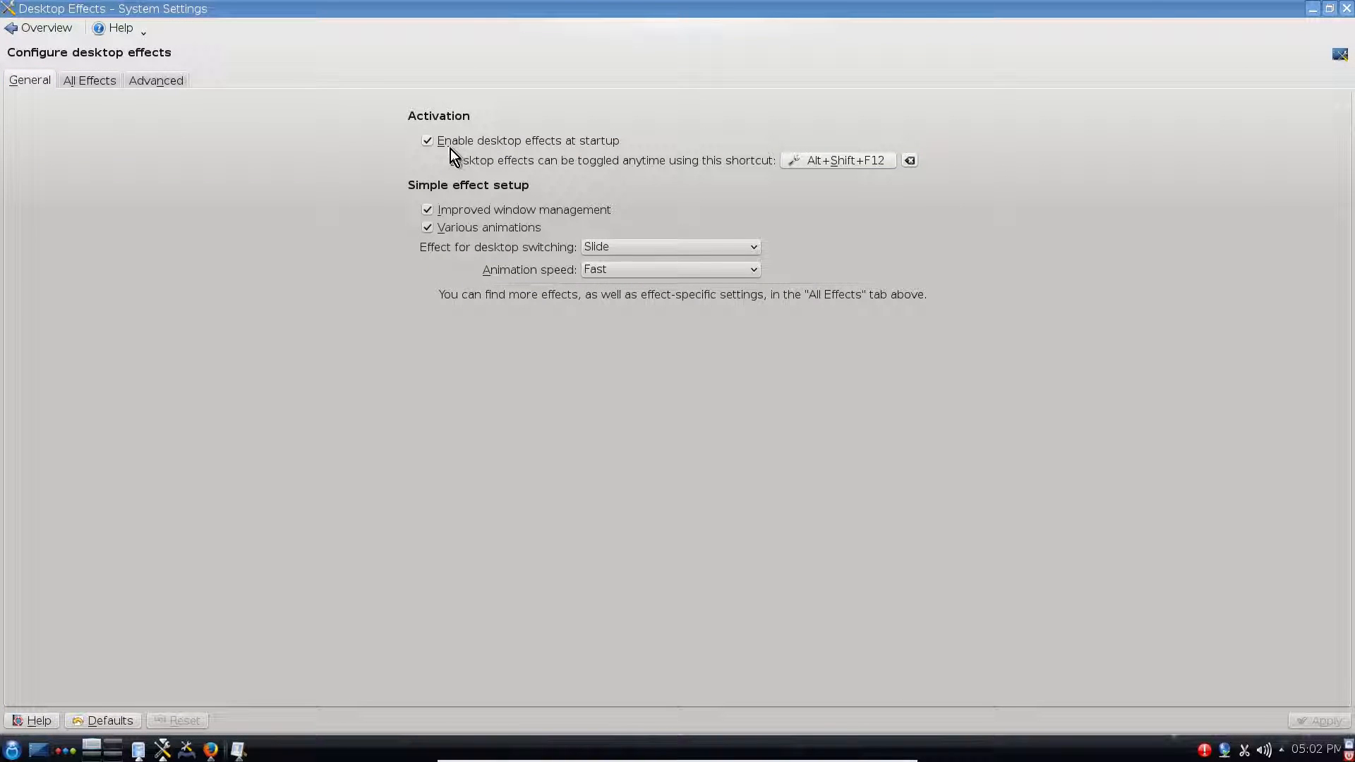
left_click(427, 143)
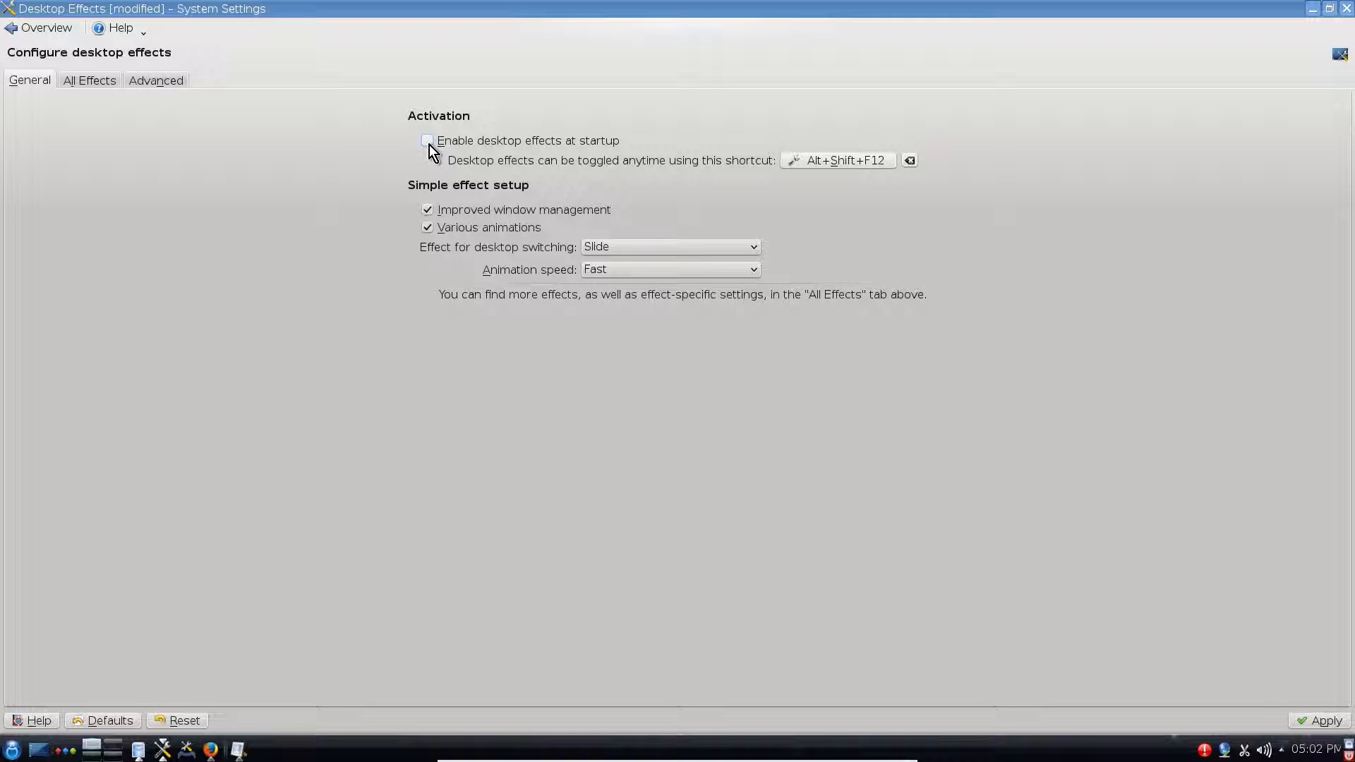
left_click(427, 142)
left_click(647, 249)
left_click(646, 251)
left_click(617, 271)
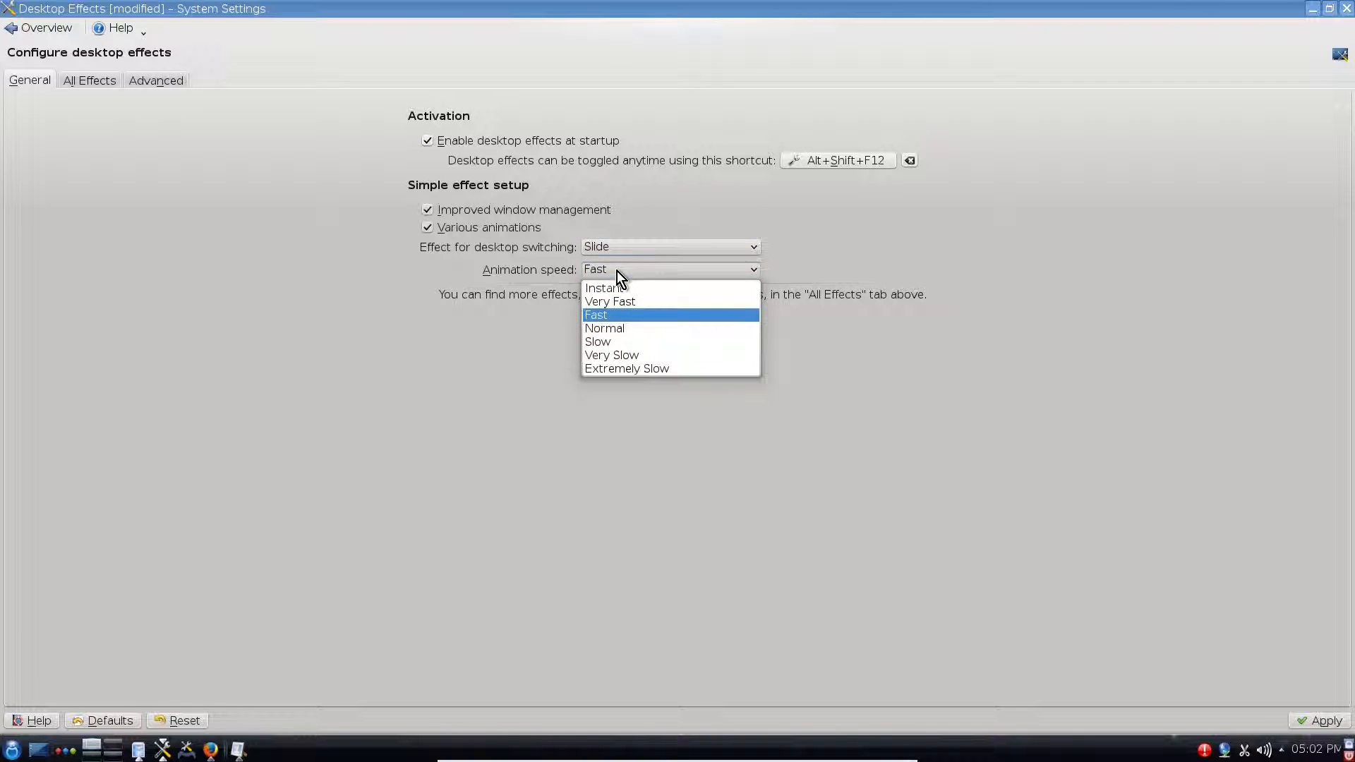
left_click(645, 303)
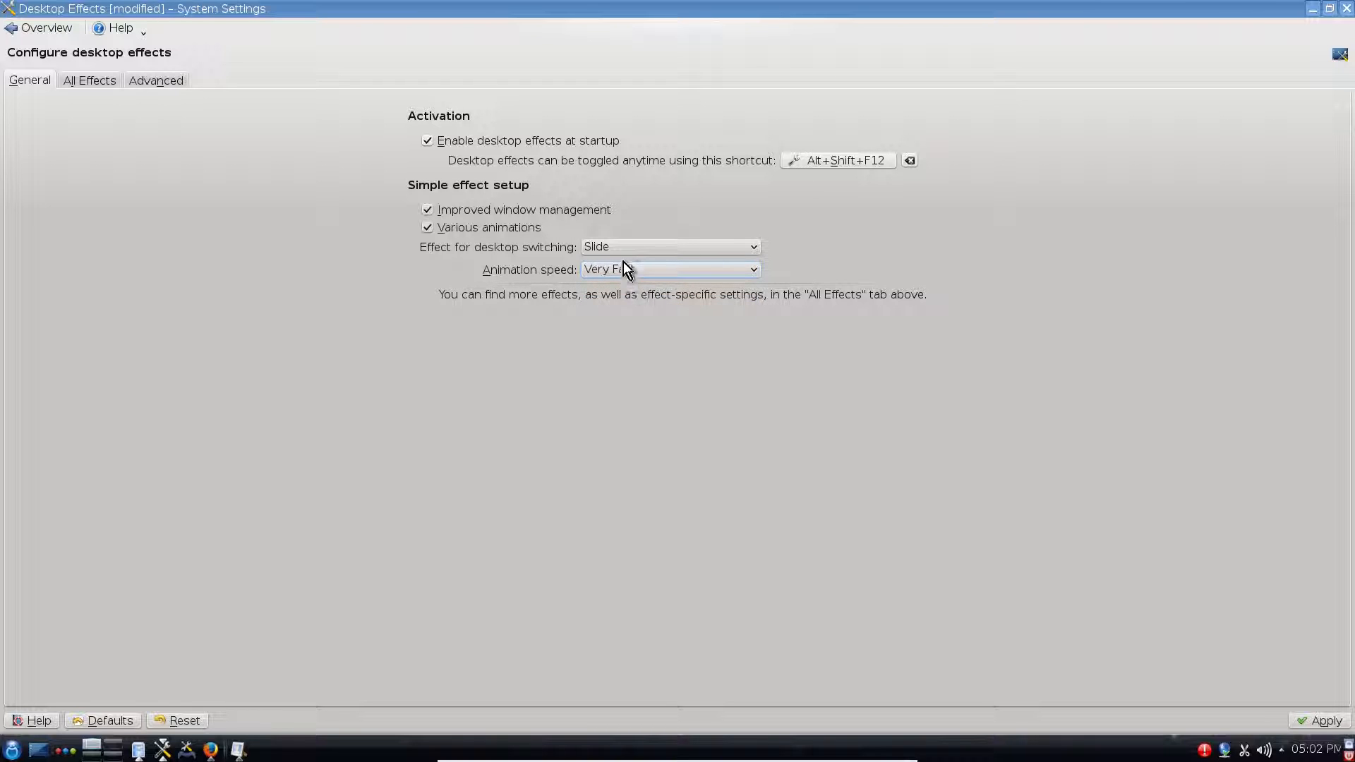
- Disable desktop effects at startup, apply the changes and return to the settings overview
left_click(428, 141)
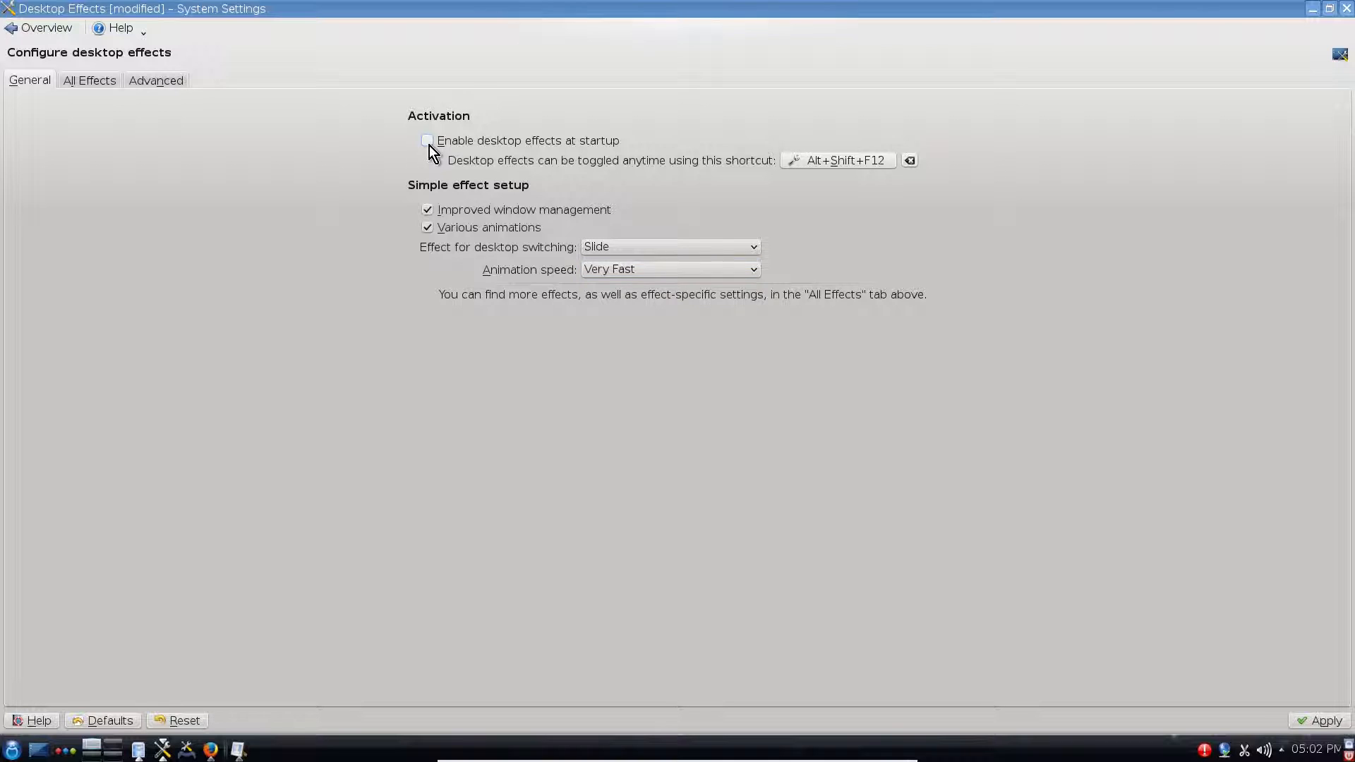
left_click(1312, 719)
left_click(35, 30)
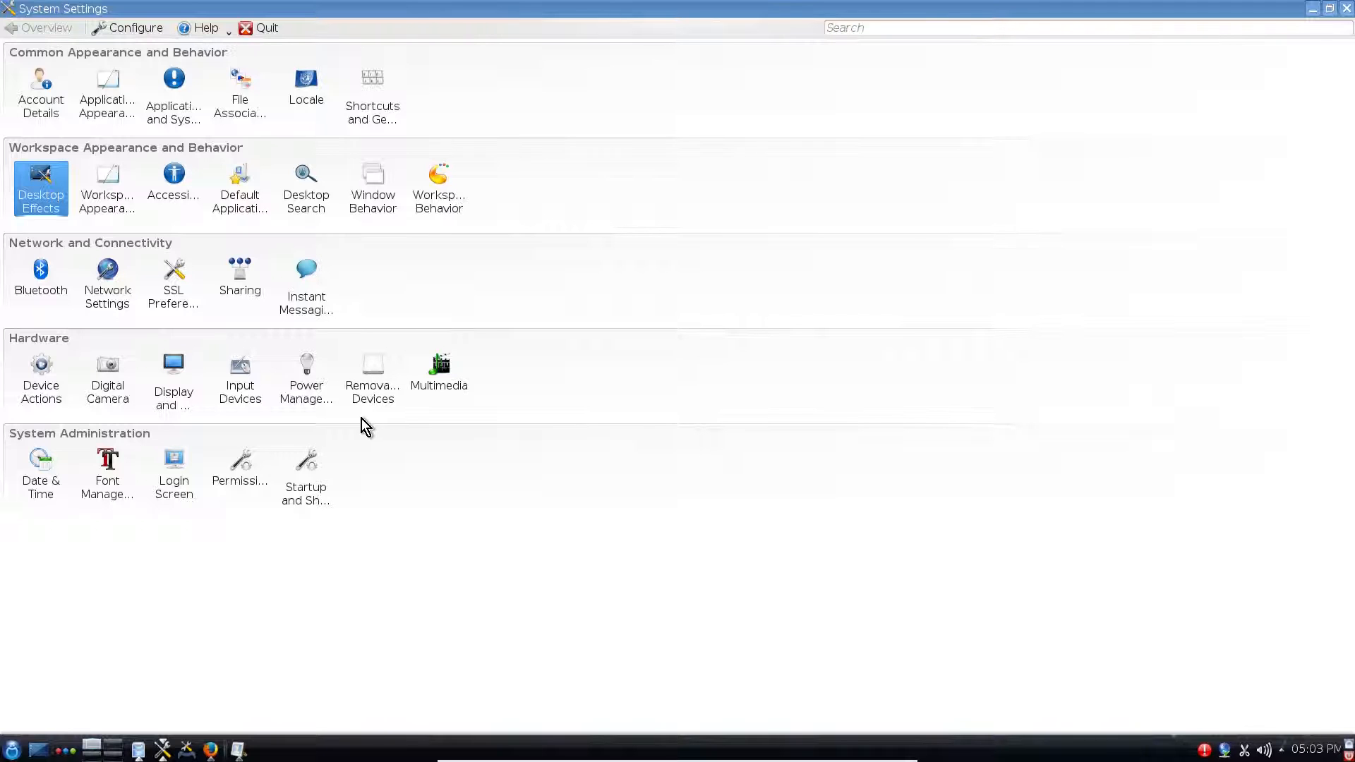
- In the mouse settings, choose single-click to open files and folders, set pointer acceleration to 2,5 x and apply
left_click(241, 381)
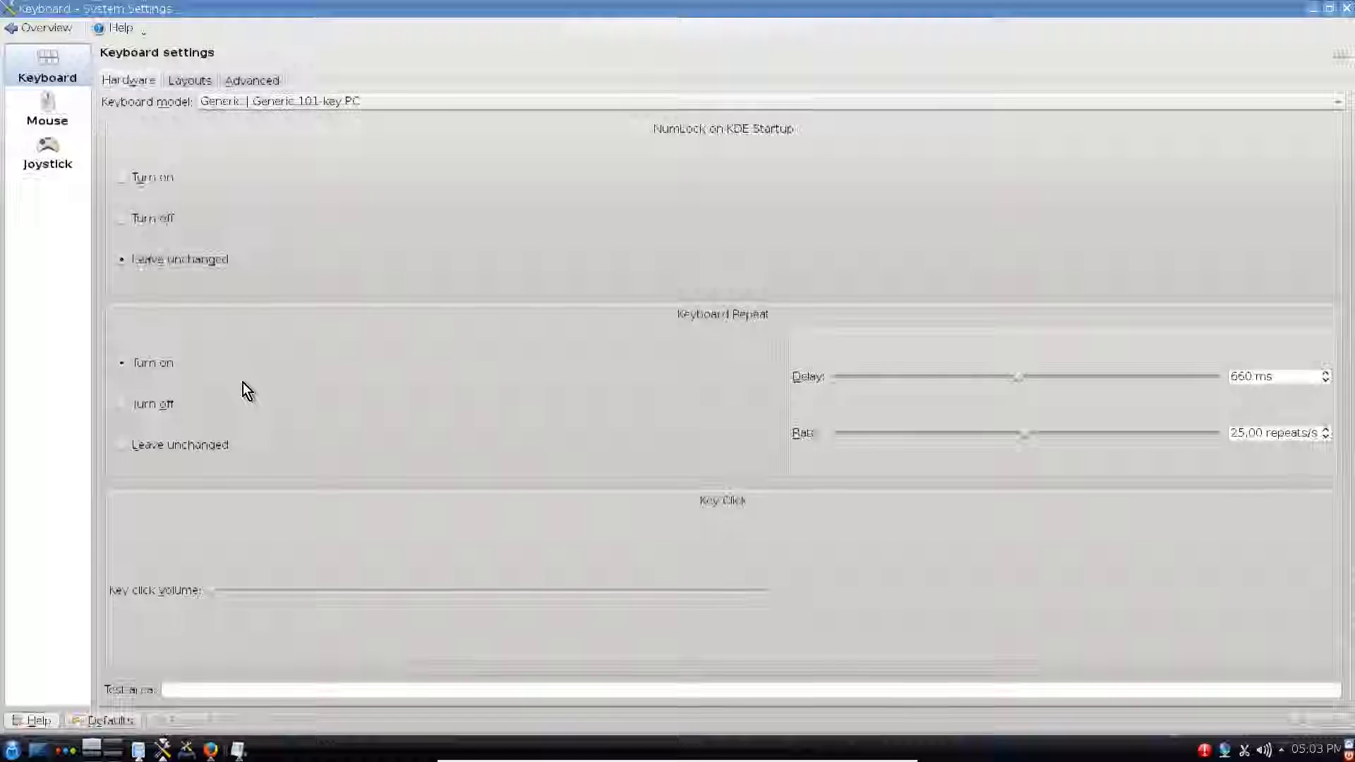
left_click(50, 112)
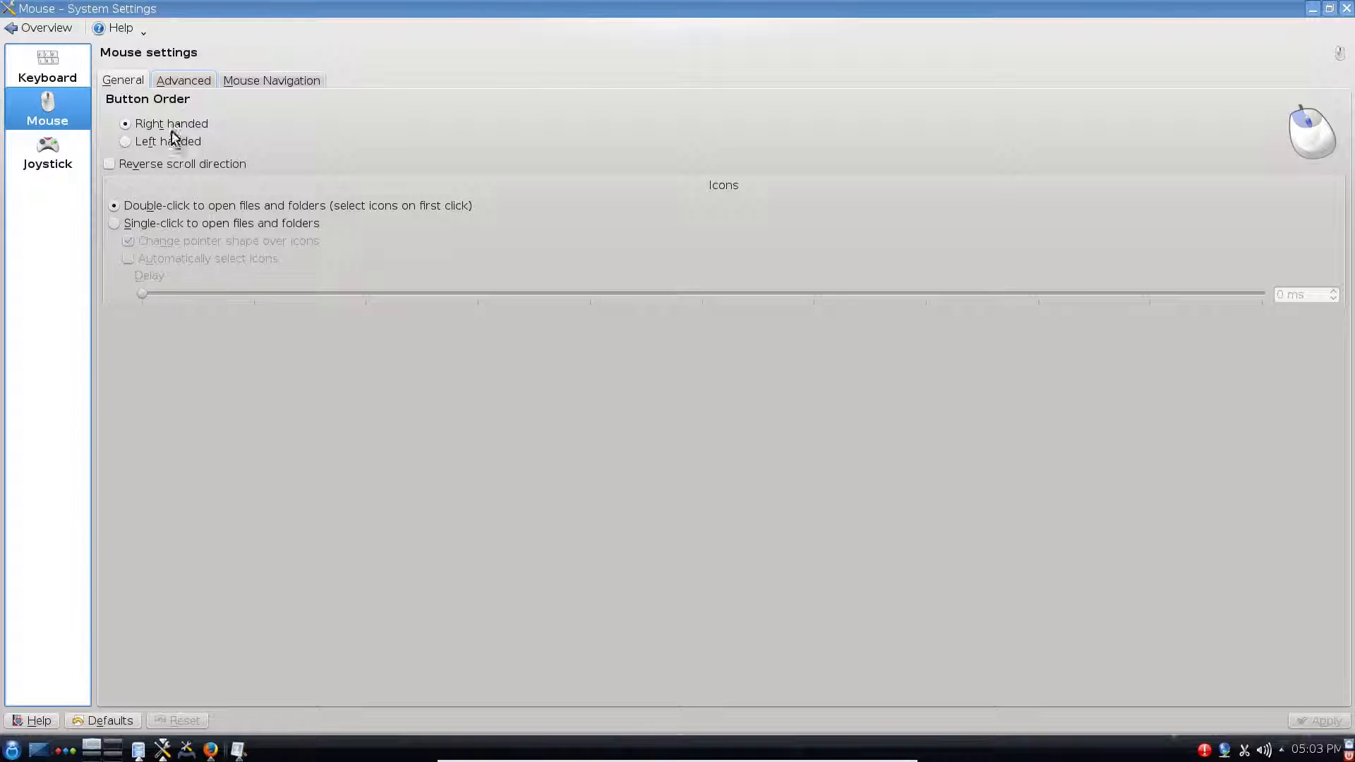
left_click(133, 223)
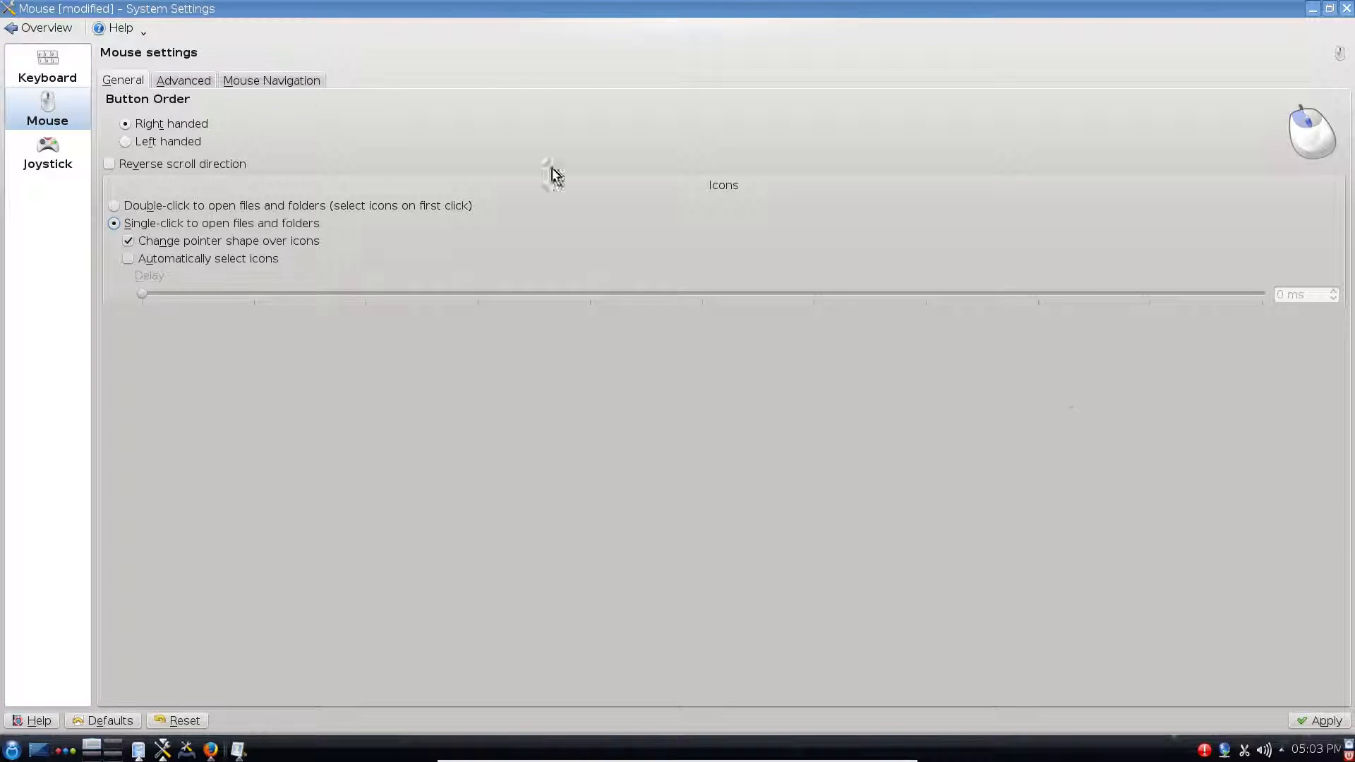
left_click(184, 80)
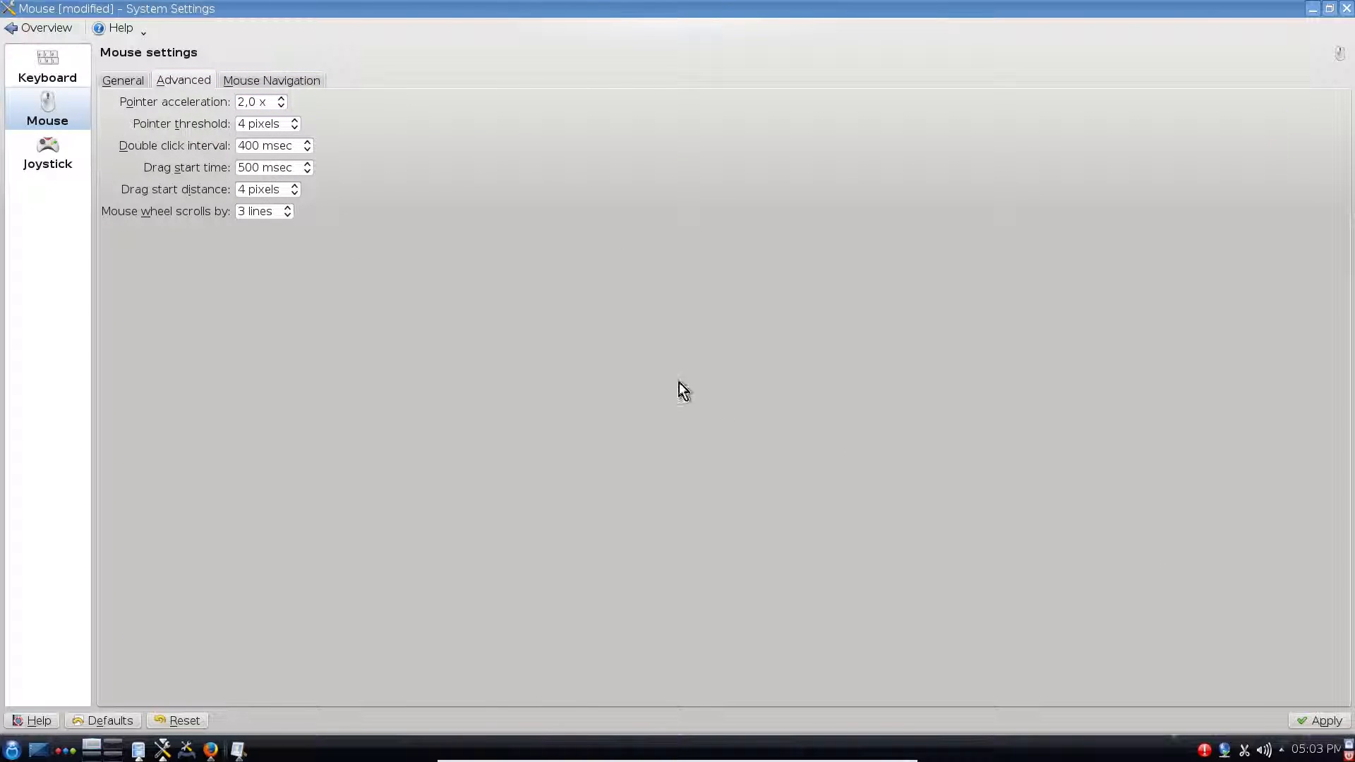
left_click(282, 100)
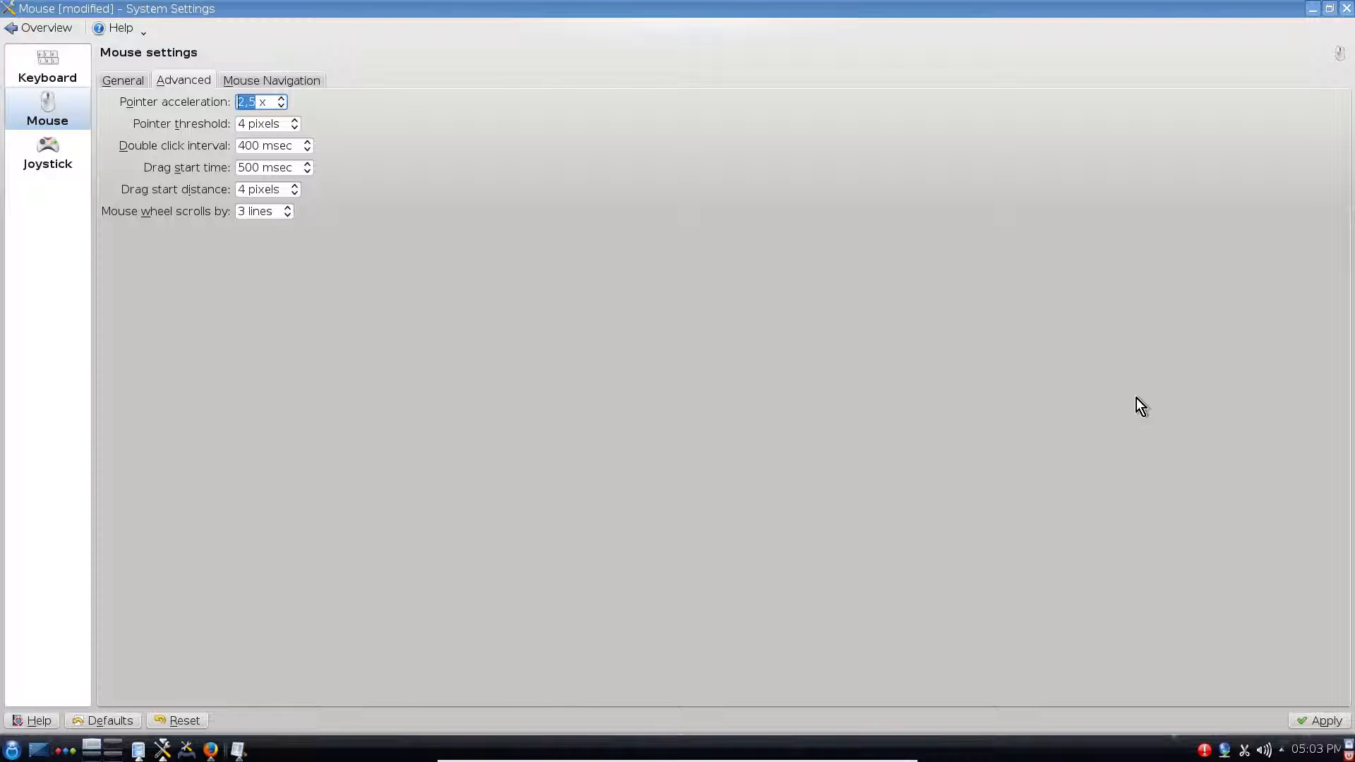
left_click(1326, 721)
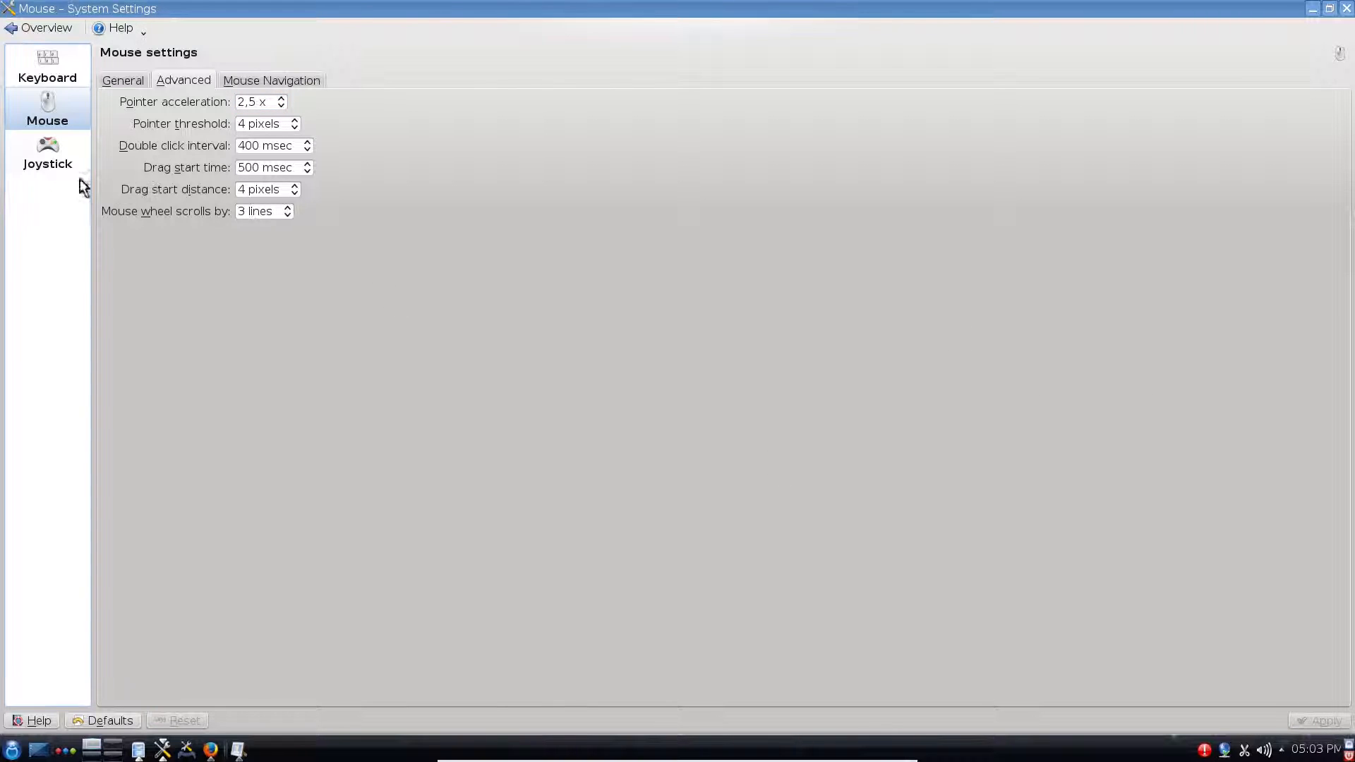
- View the joystick settings, then enable keyboard layout configuration and begin adding a layout with the language limited to Bulgarian
left_click(72, 167)
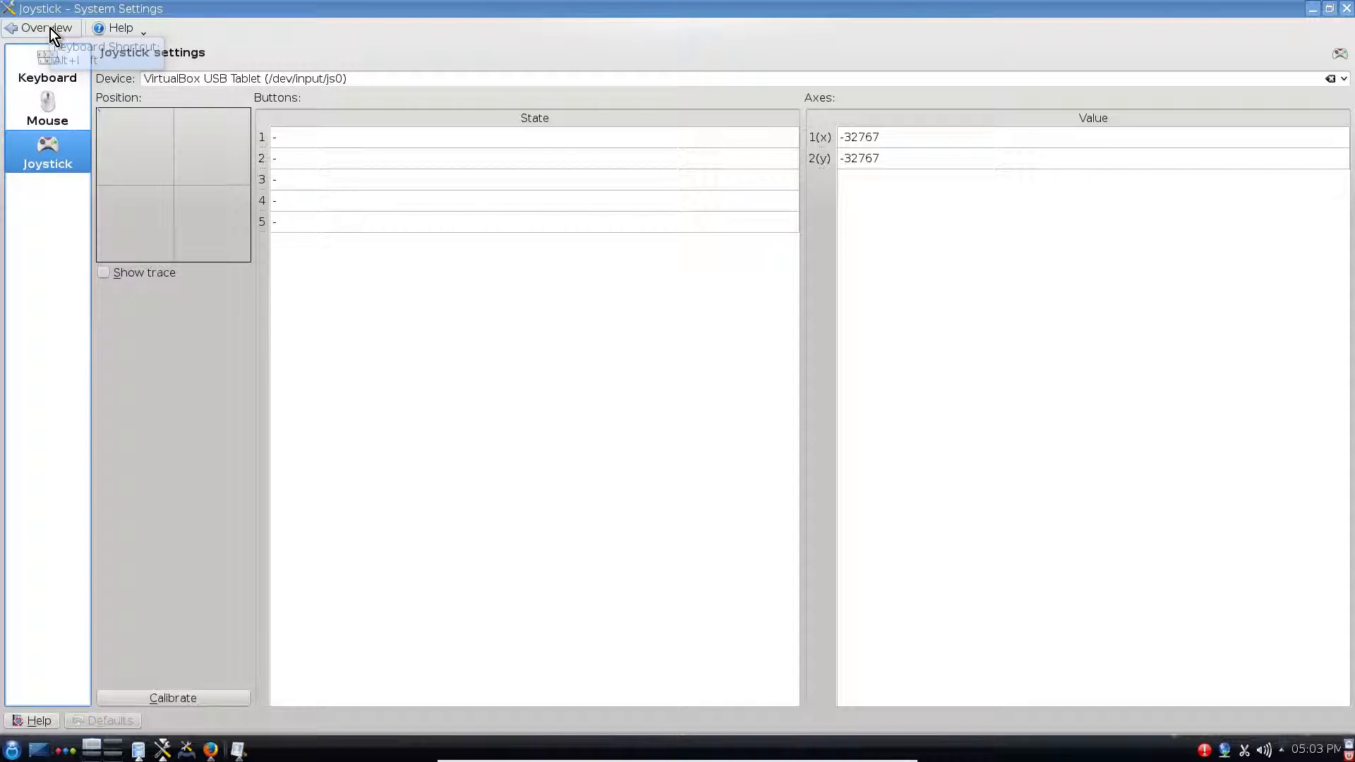
left_click(48, 65)
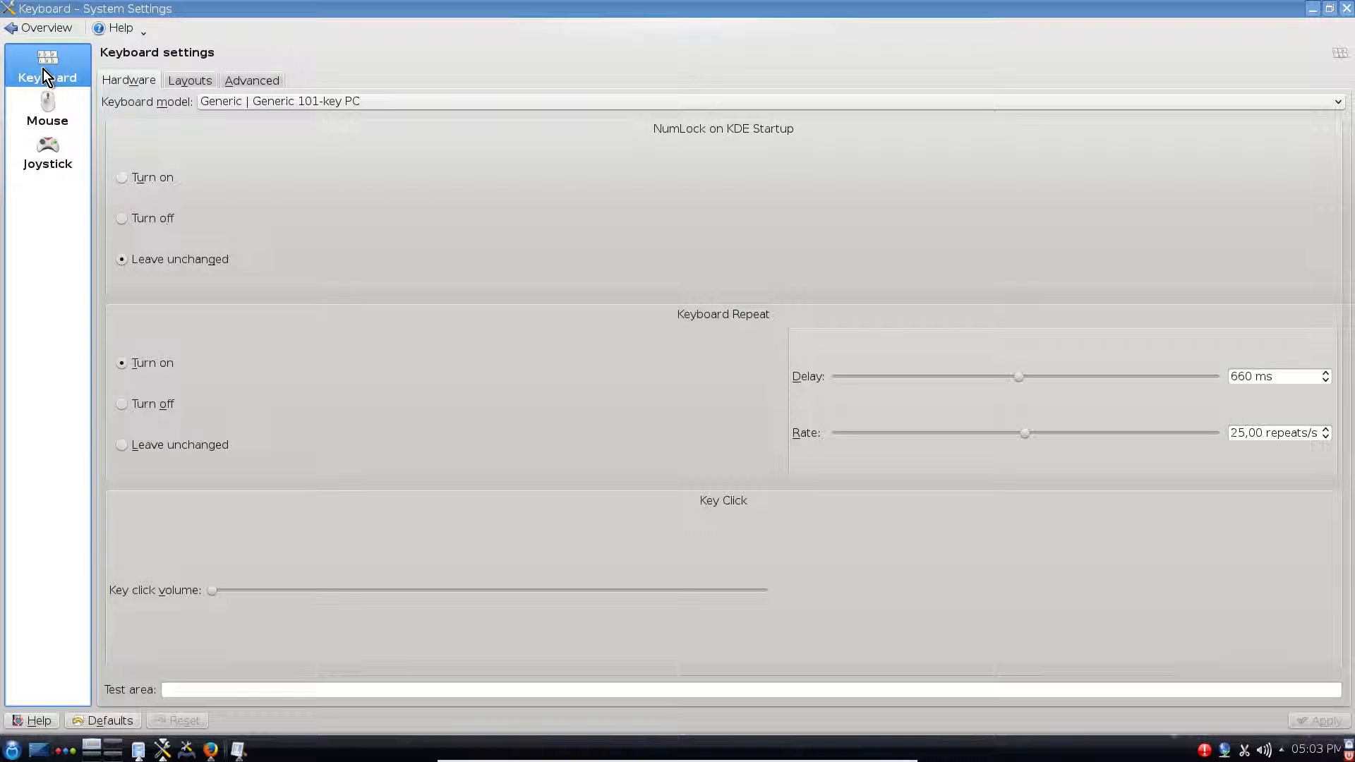
left_click(197, 83)
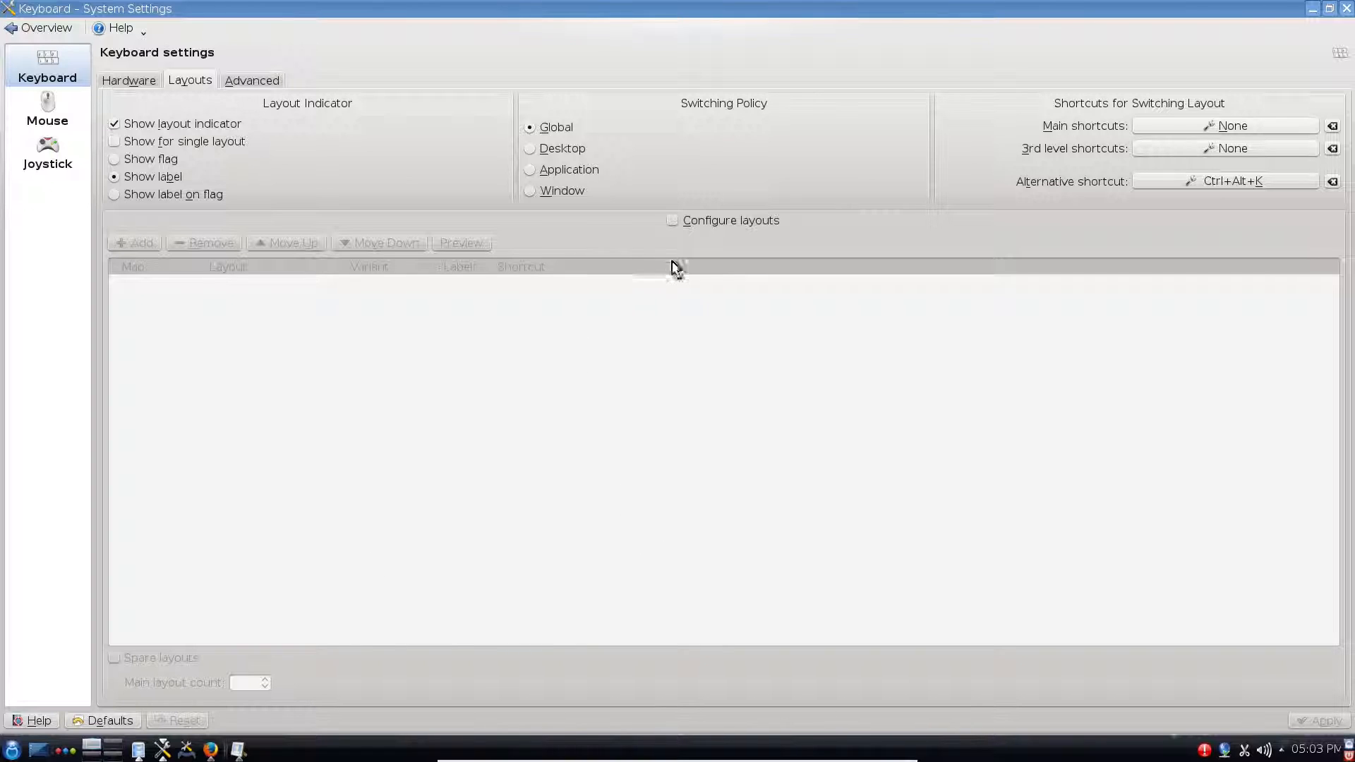
left_click(671, 221)
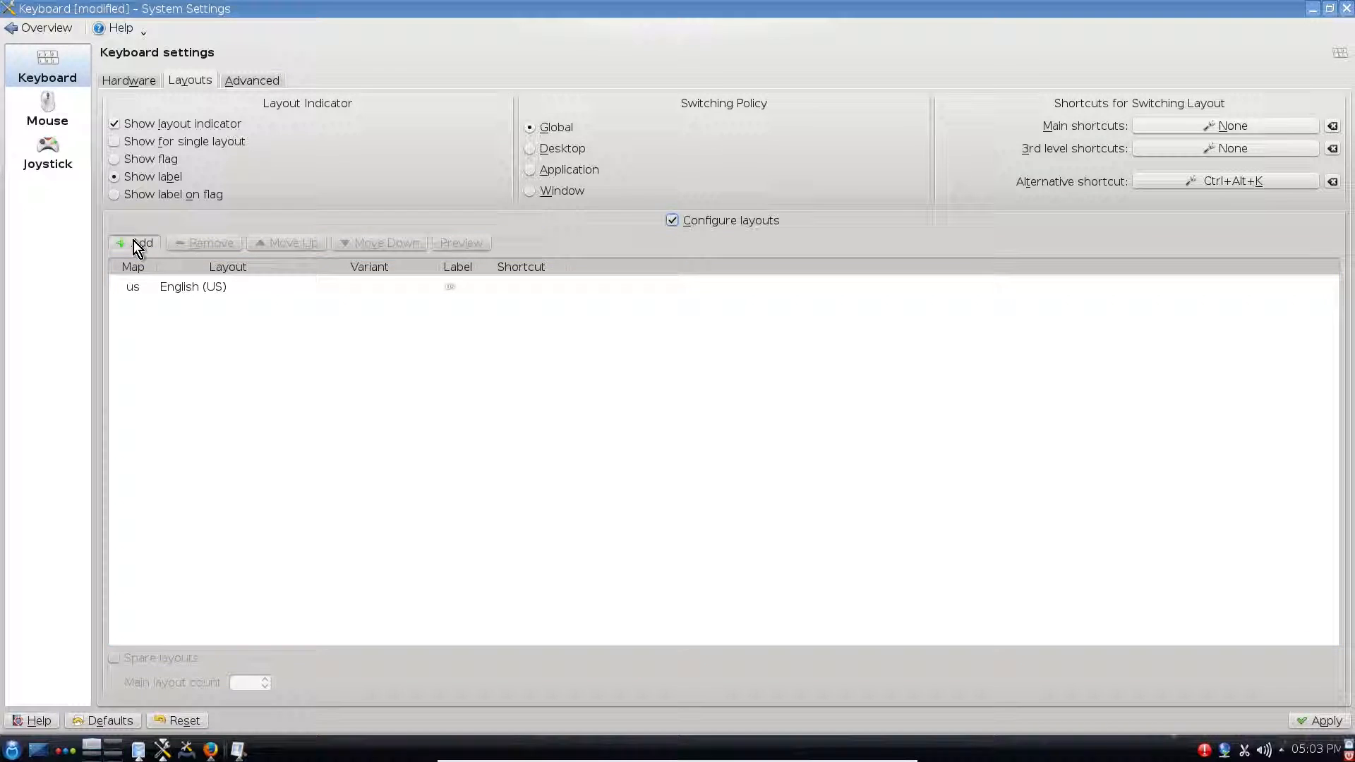
left_click(134, 242)
left_click(692, 302)
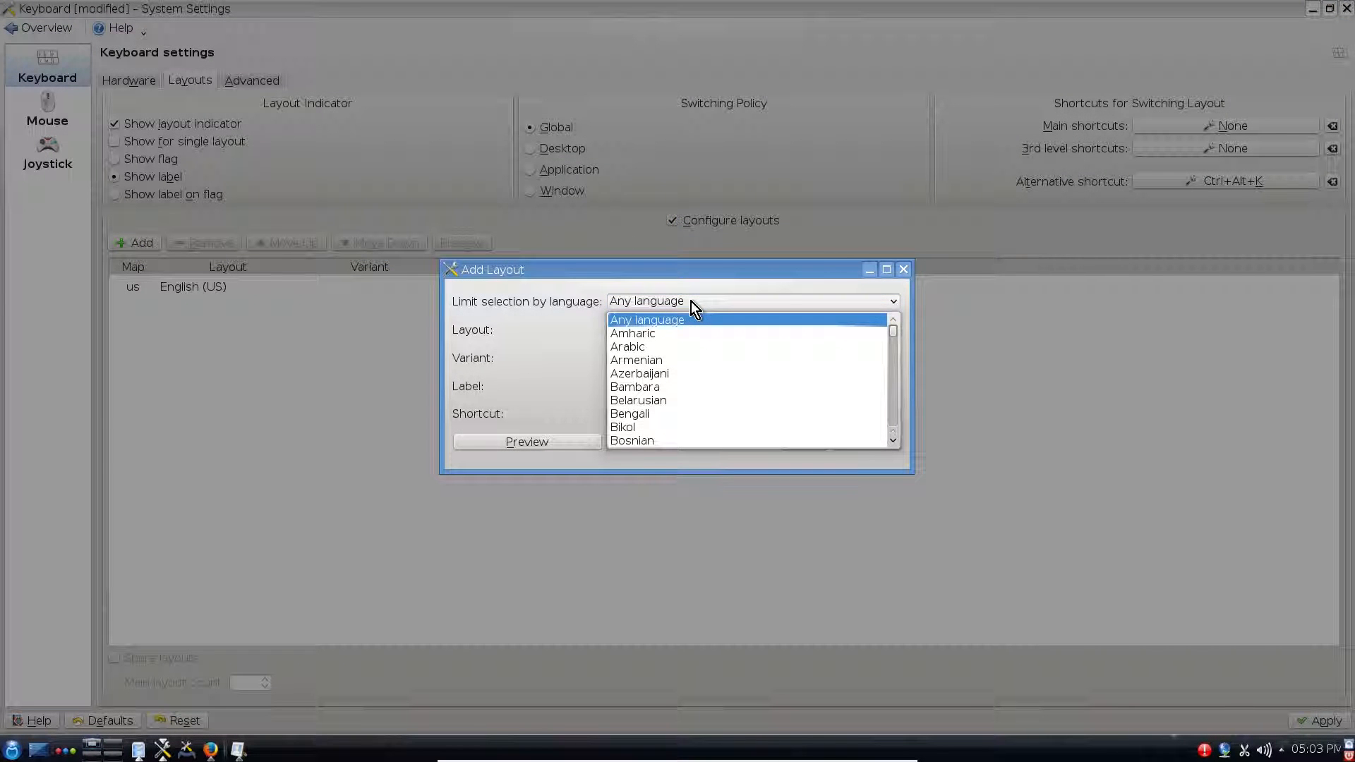
scroll(701, 386, "down", 5)
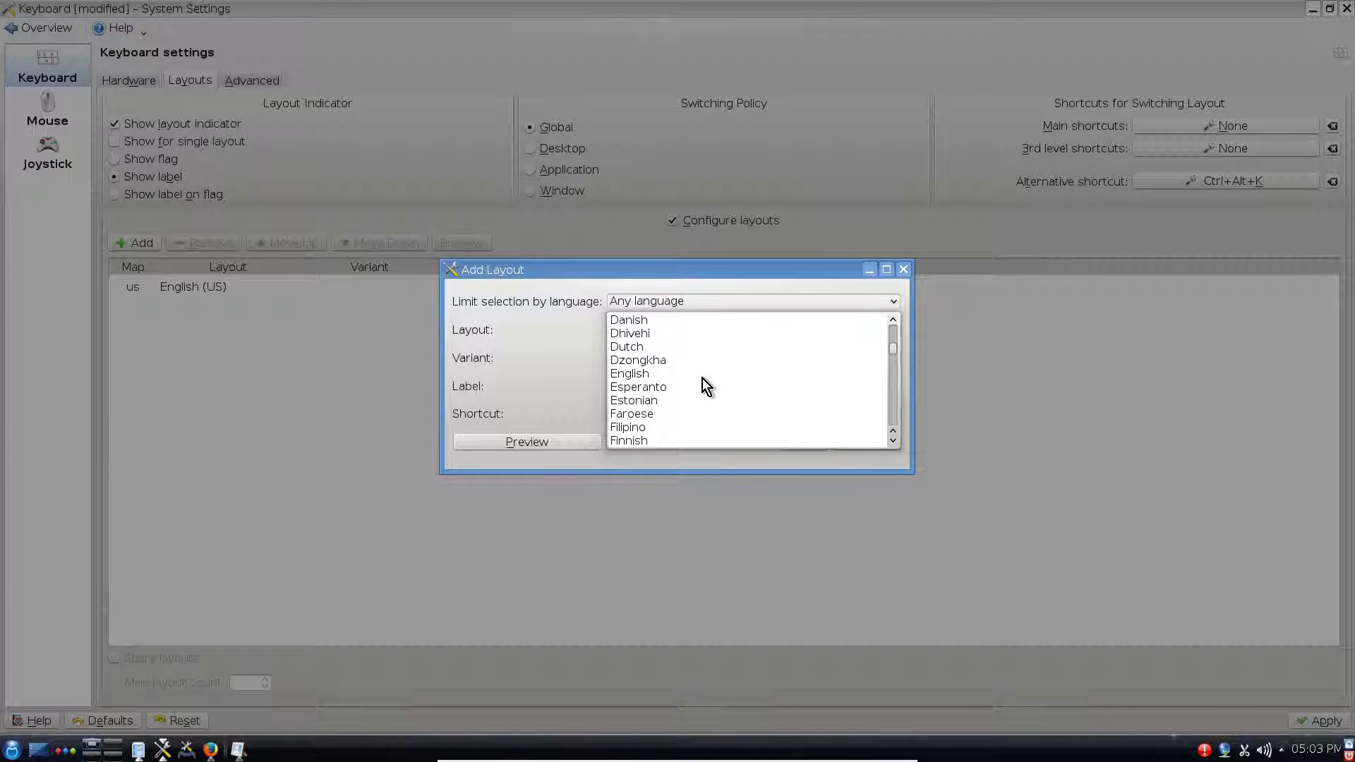
scroll(702, 378, "up", 1)
scroll(701, 378, "up", 1)
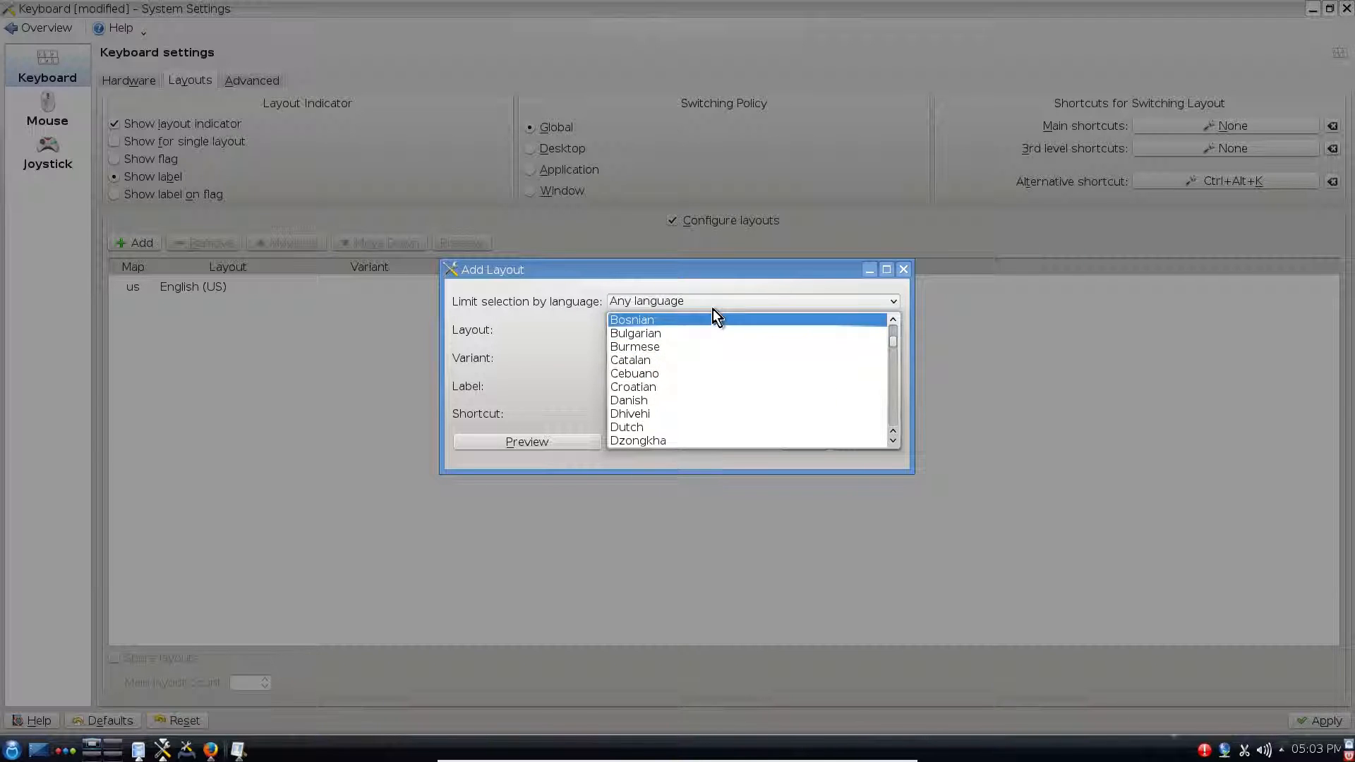
left_click(649, 333)
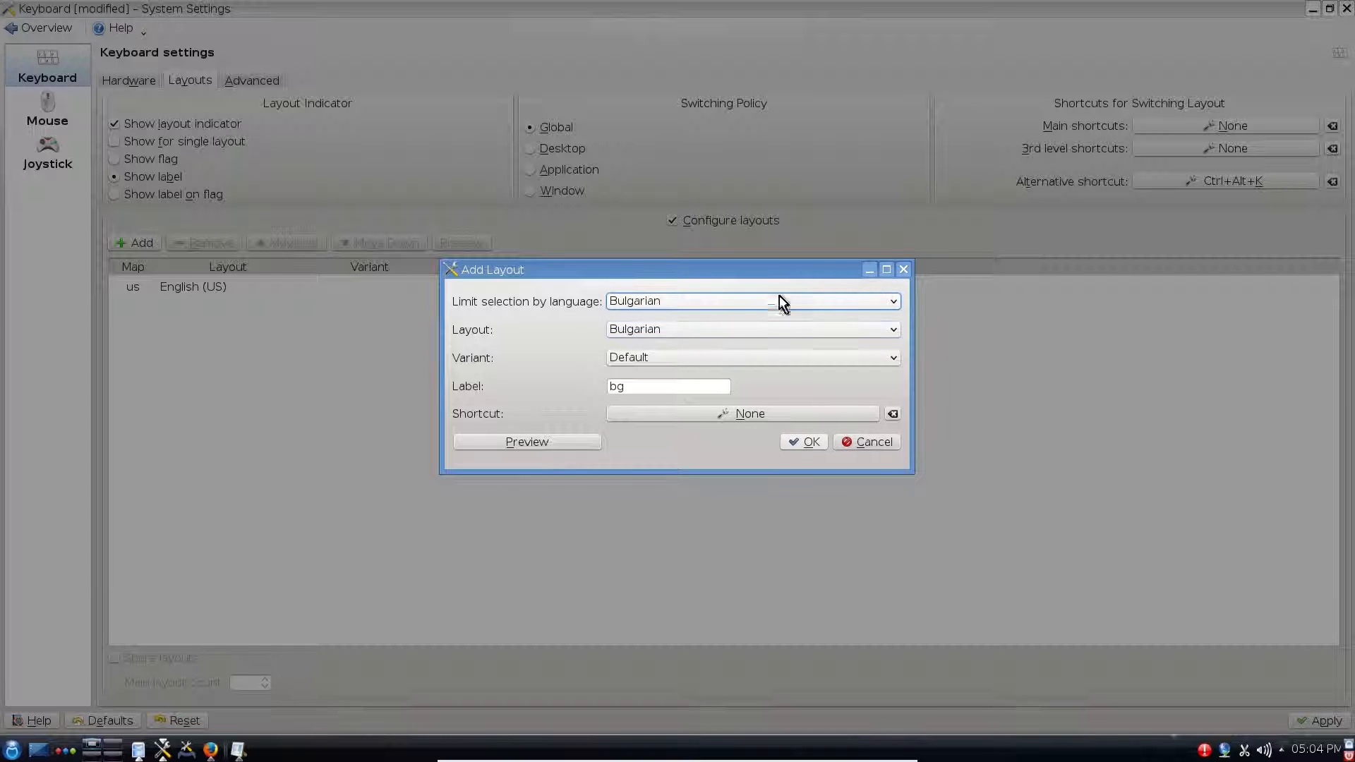
- Set the new layout's variant to Bulgarian (new phonetic), add it to the layout list and apply the keyboard settings
left_click(691, 357)
left_click(692, 381)
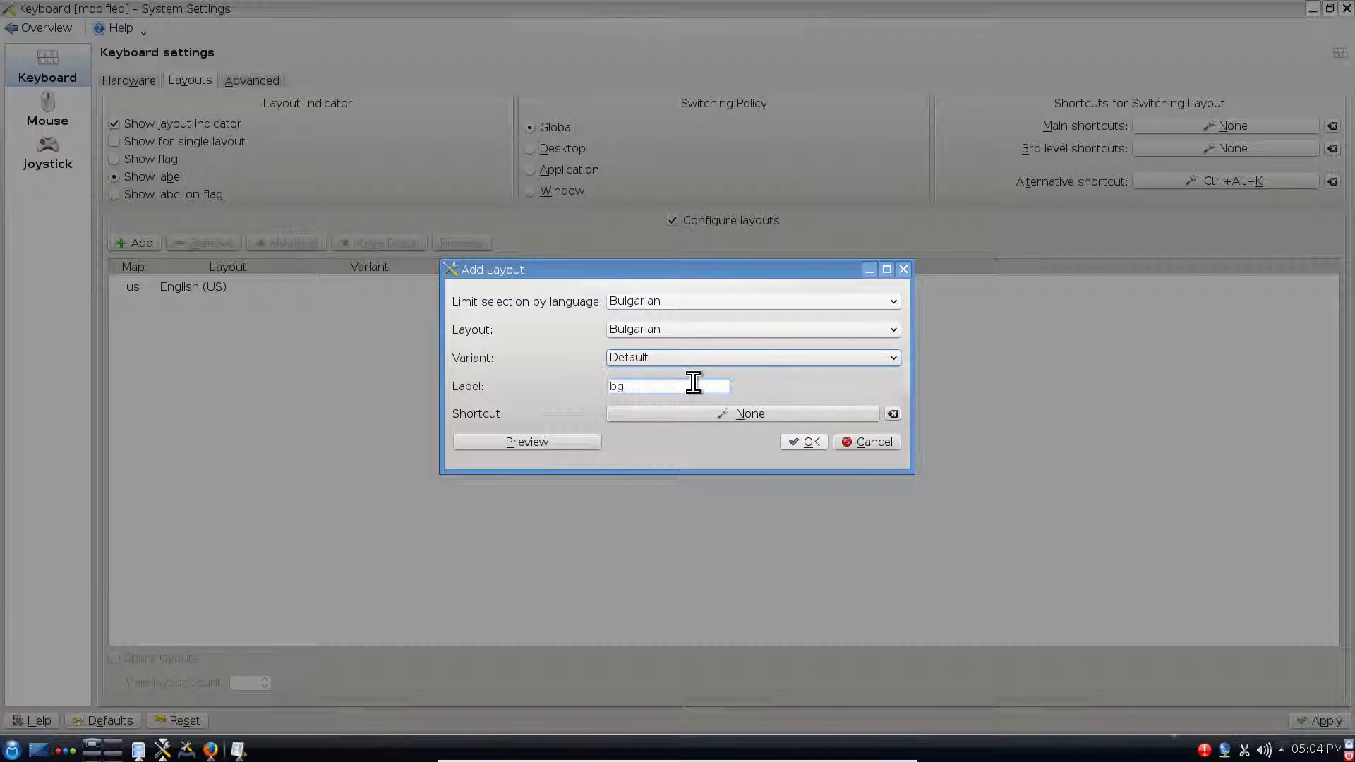
left_click(663, 359)
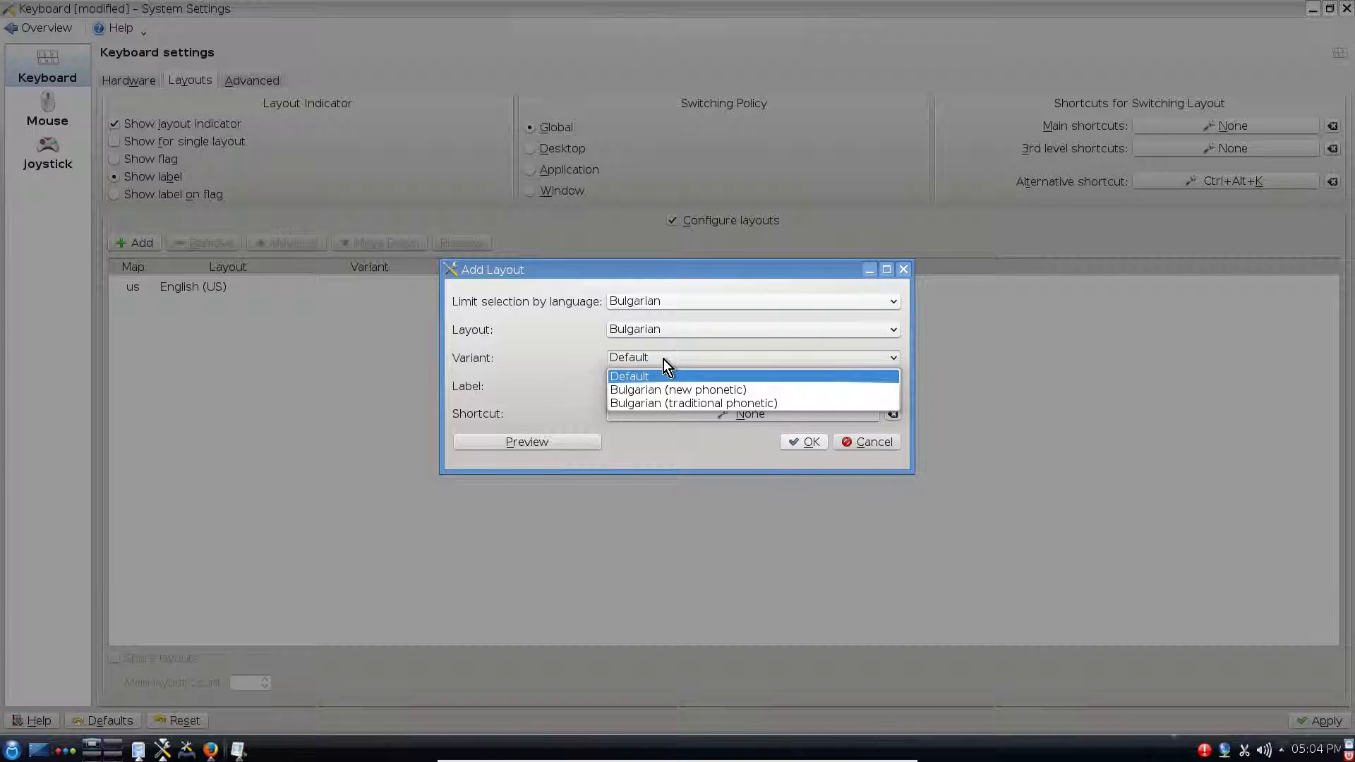
left_click(663, 389)
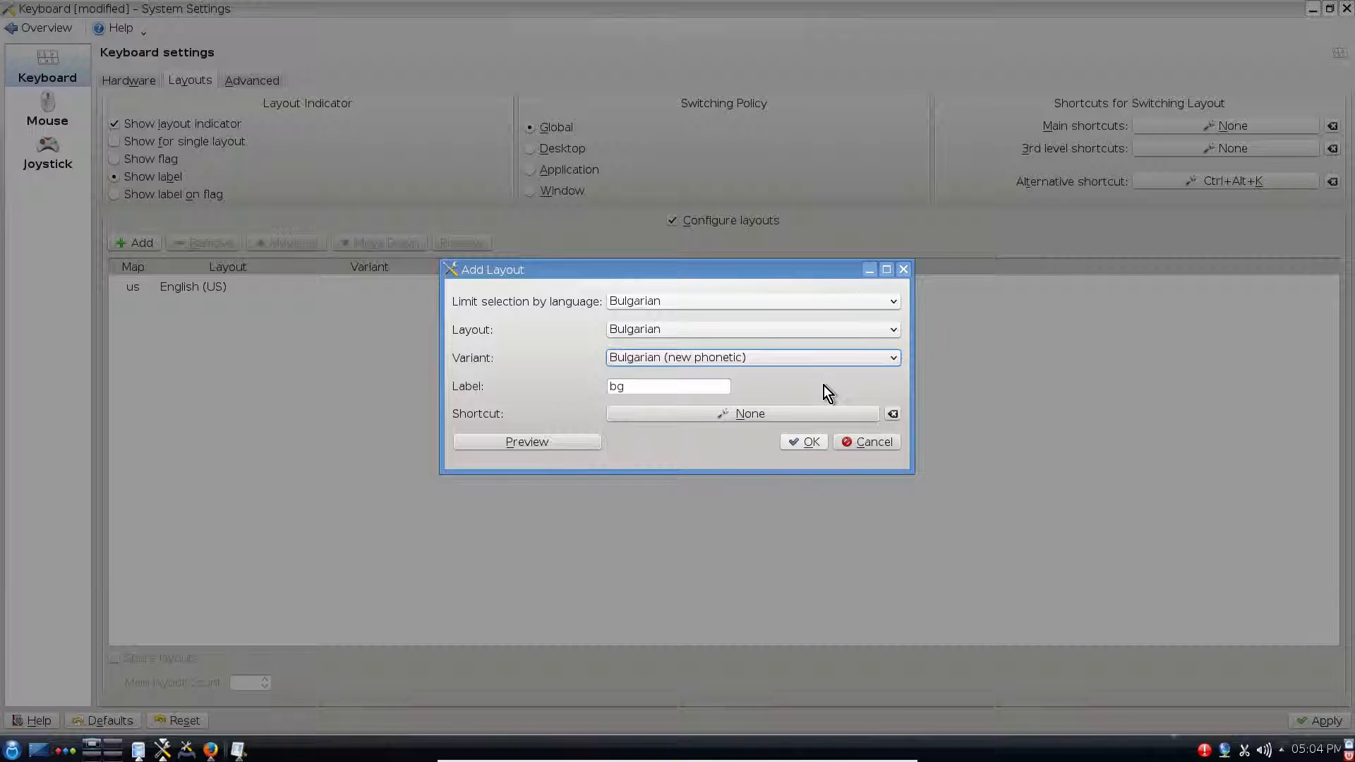
left_click(803, 440)
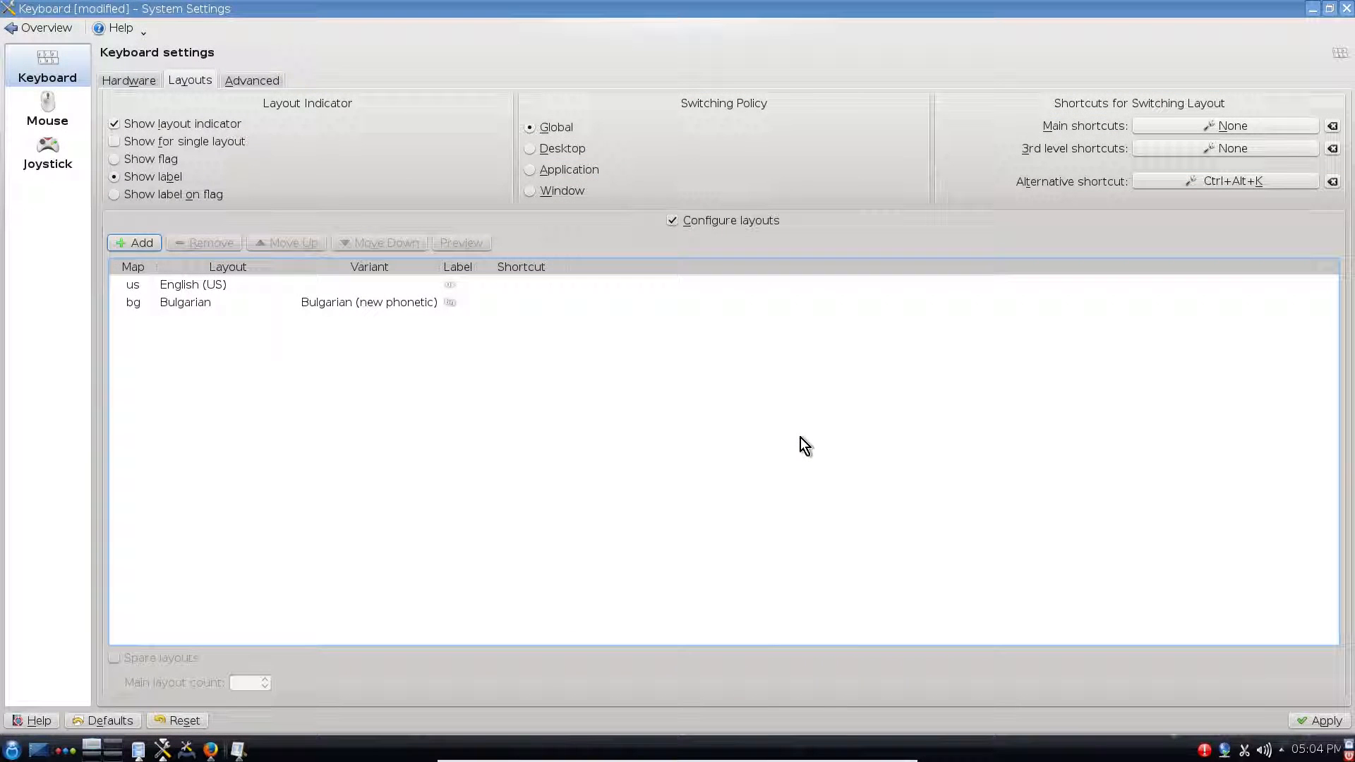
left_click(1318, 720)
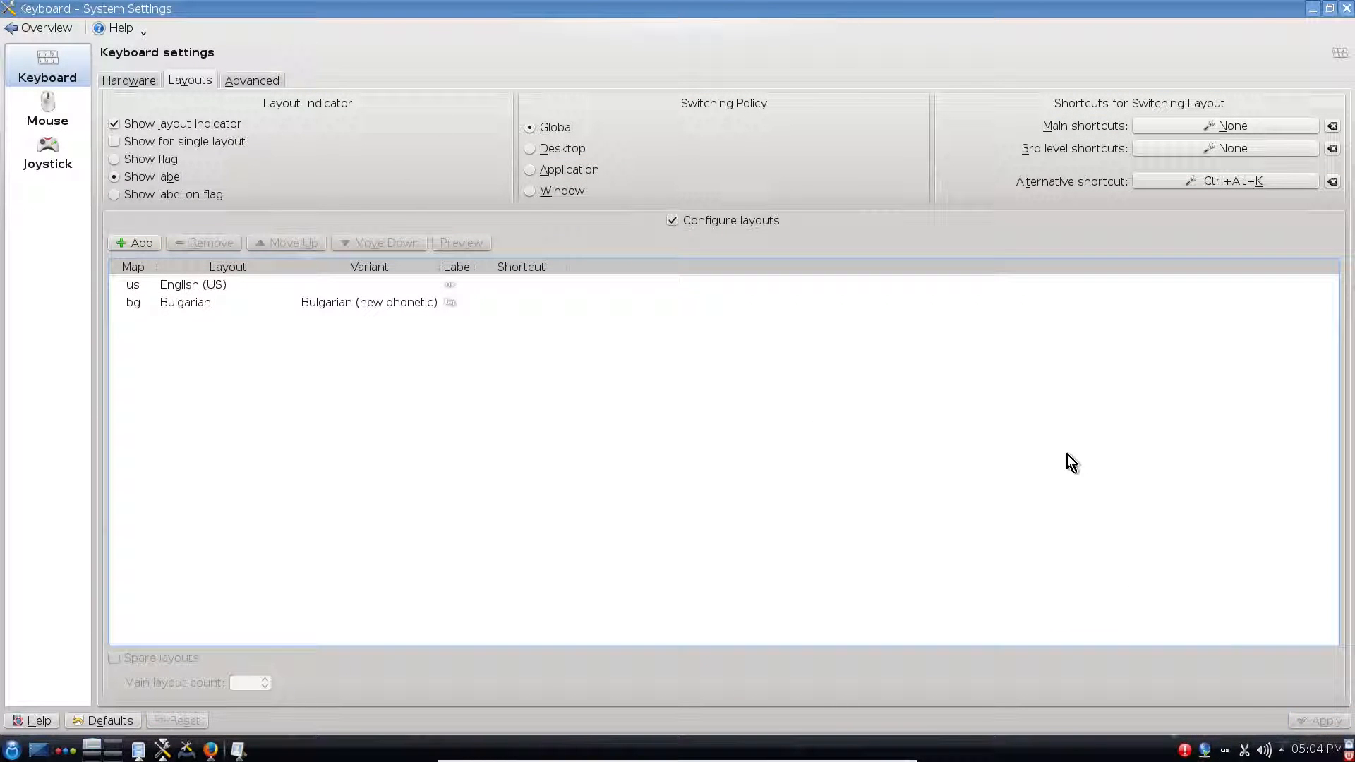
- Switch the active keyboard layout to Bulgarian and back to English (US) with the layout indicator
left_click(1225, 753)
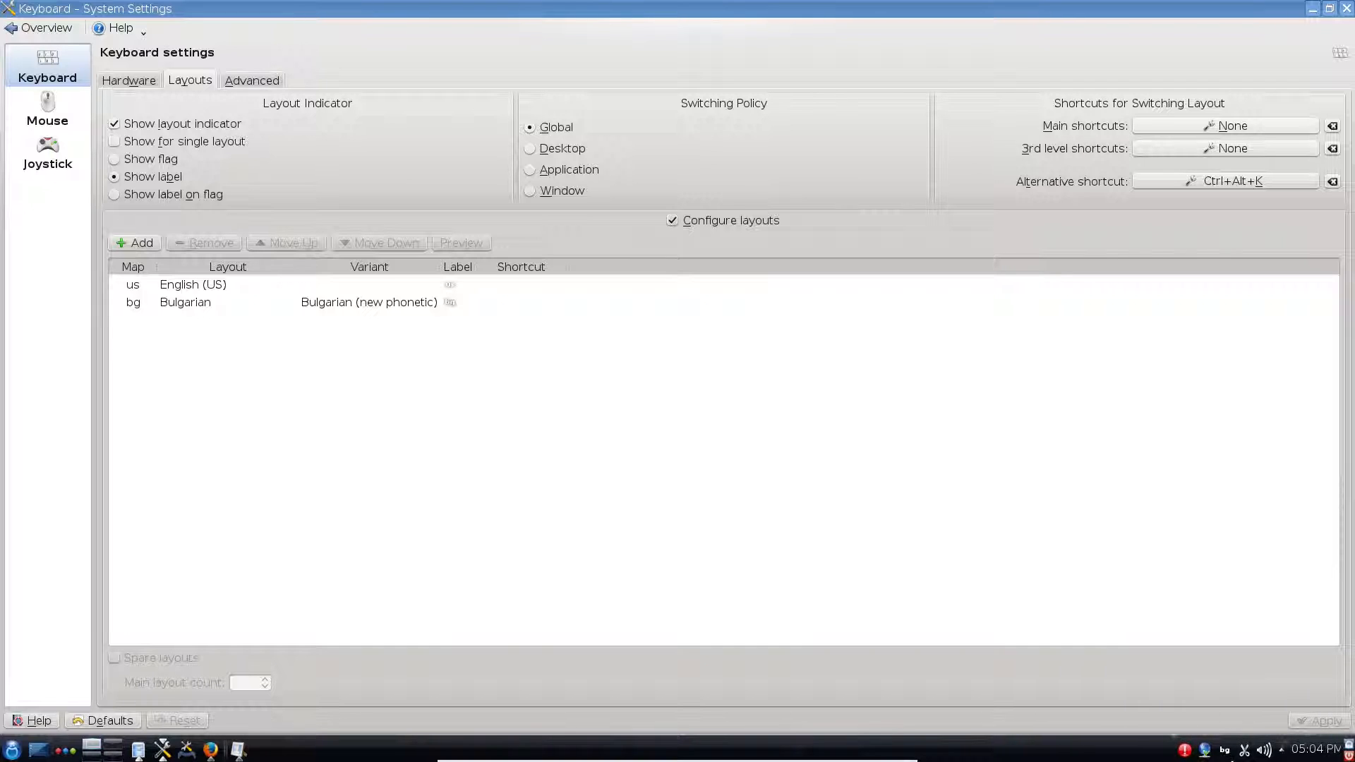
left_click(1226, 755)
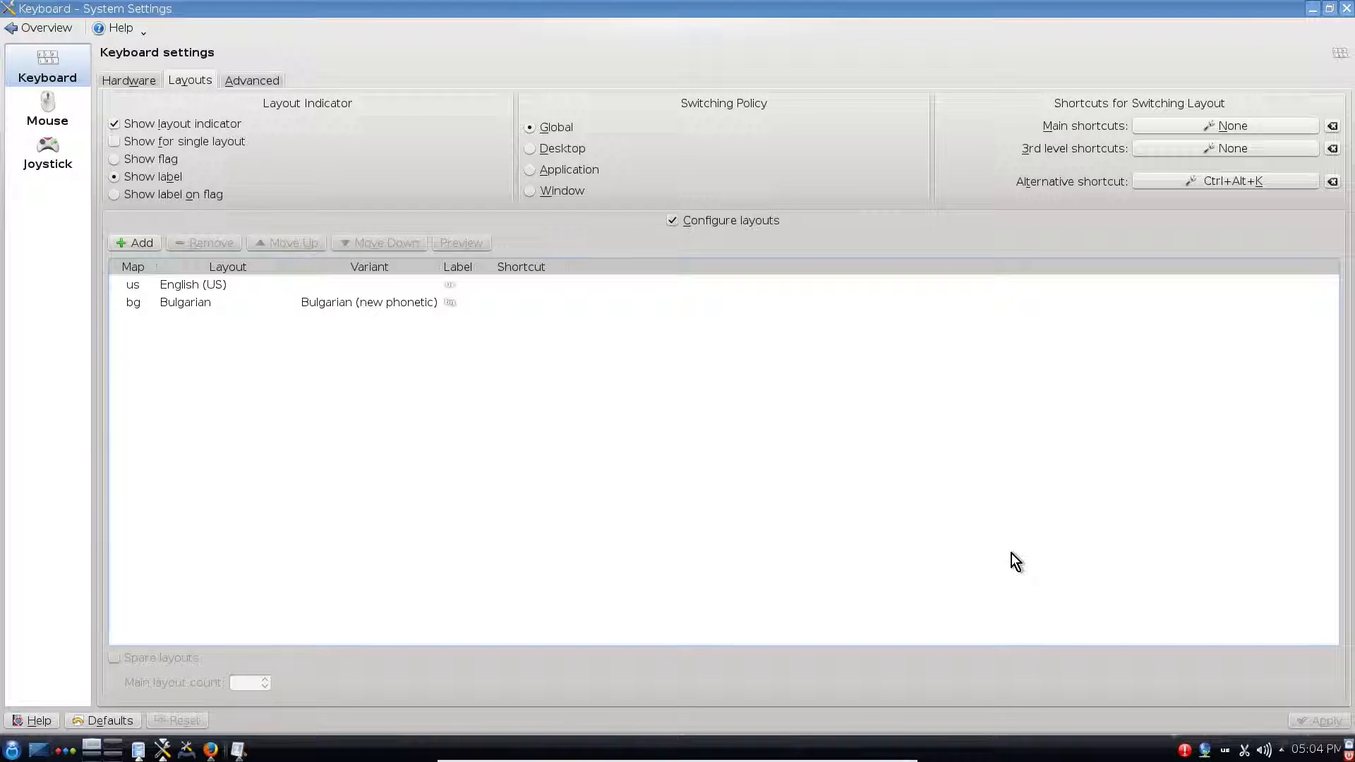
- Leave the input device settings and close both System Settings and the Dolphin file manager window
left_click(46, 106)
left_click(37, 26)
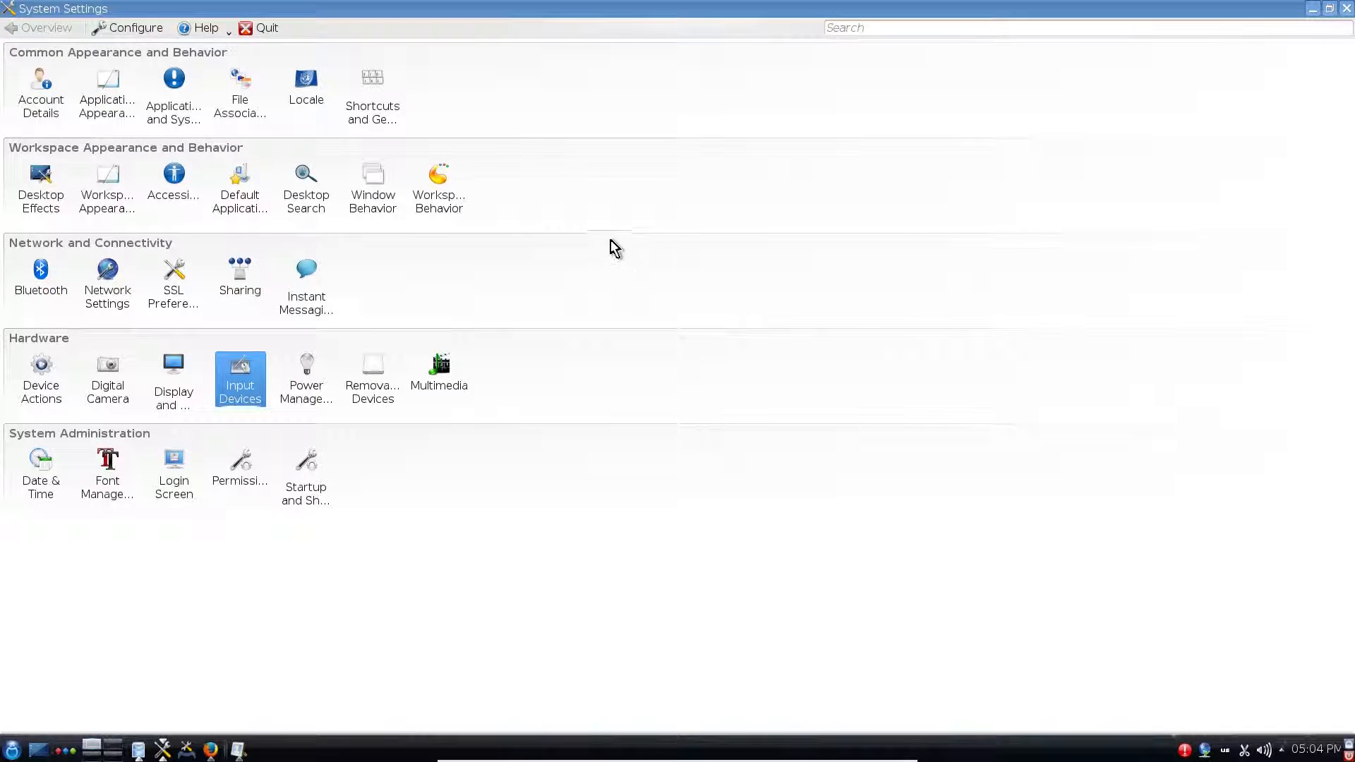
left_click(1347, 9)
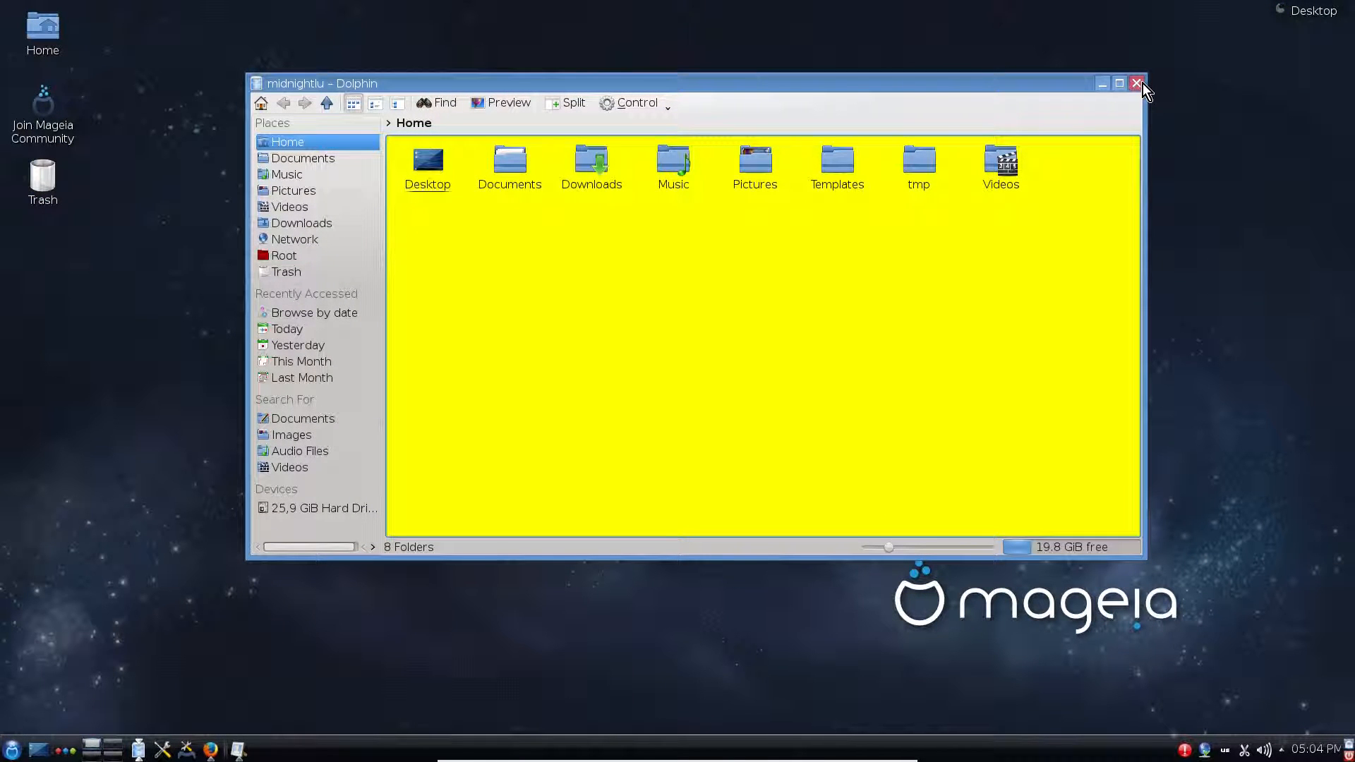
left_click(1142, 83)
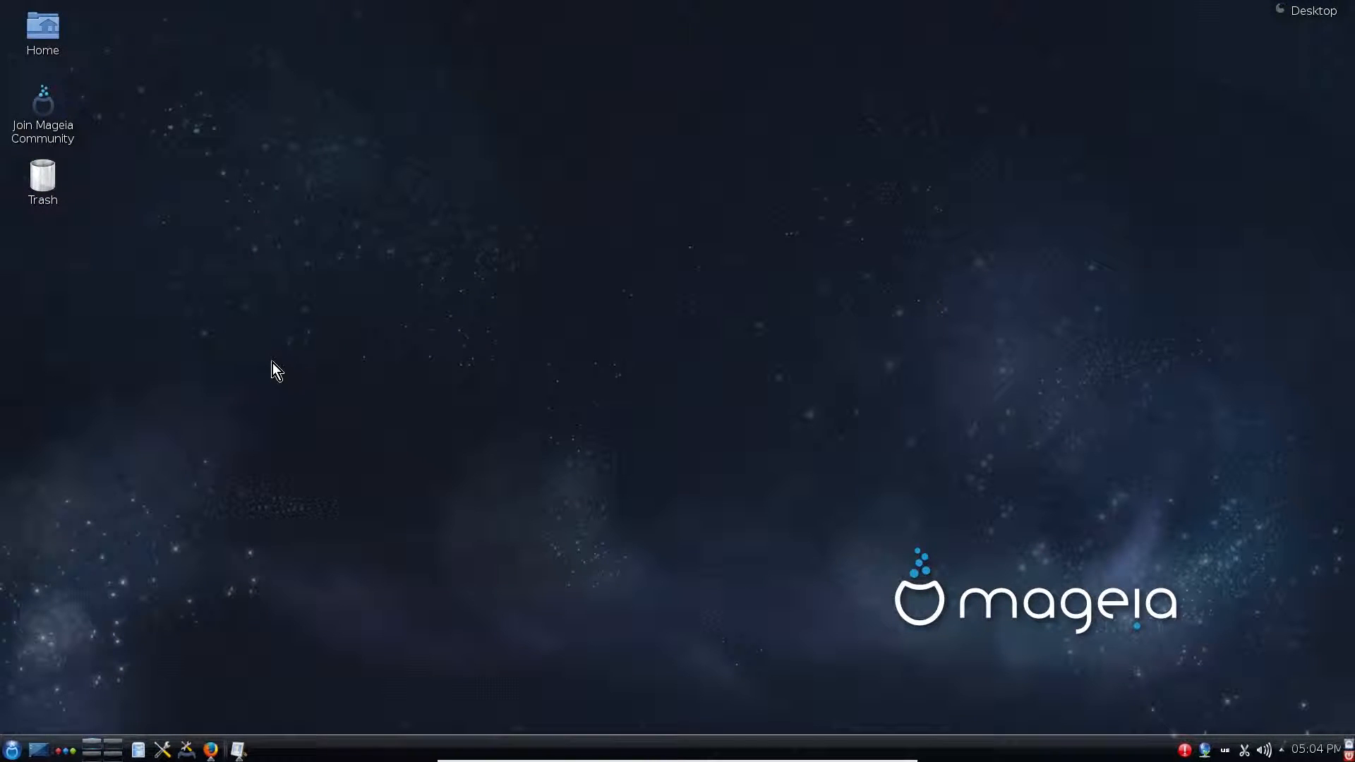